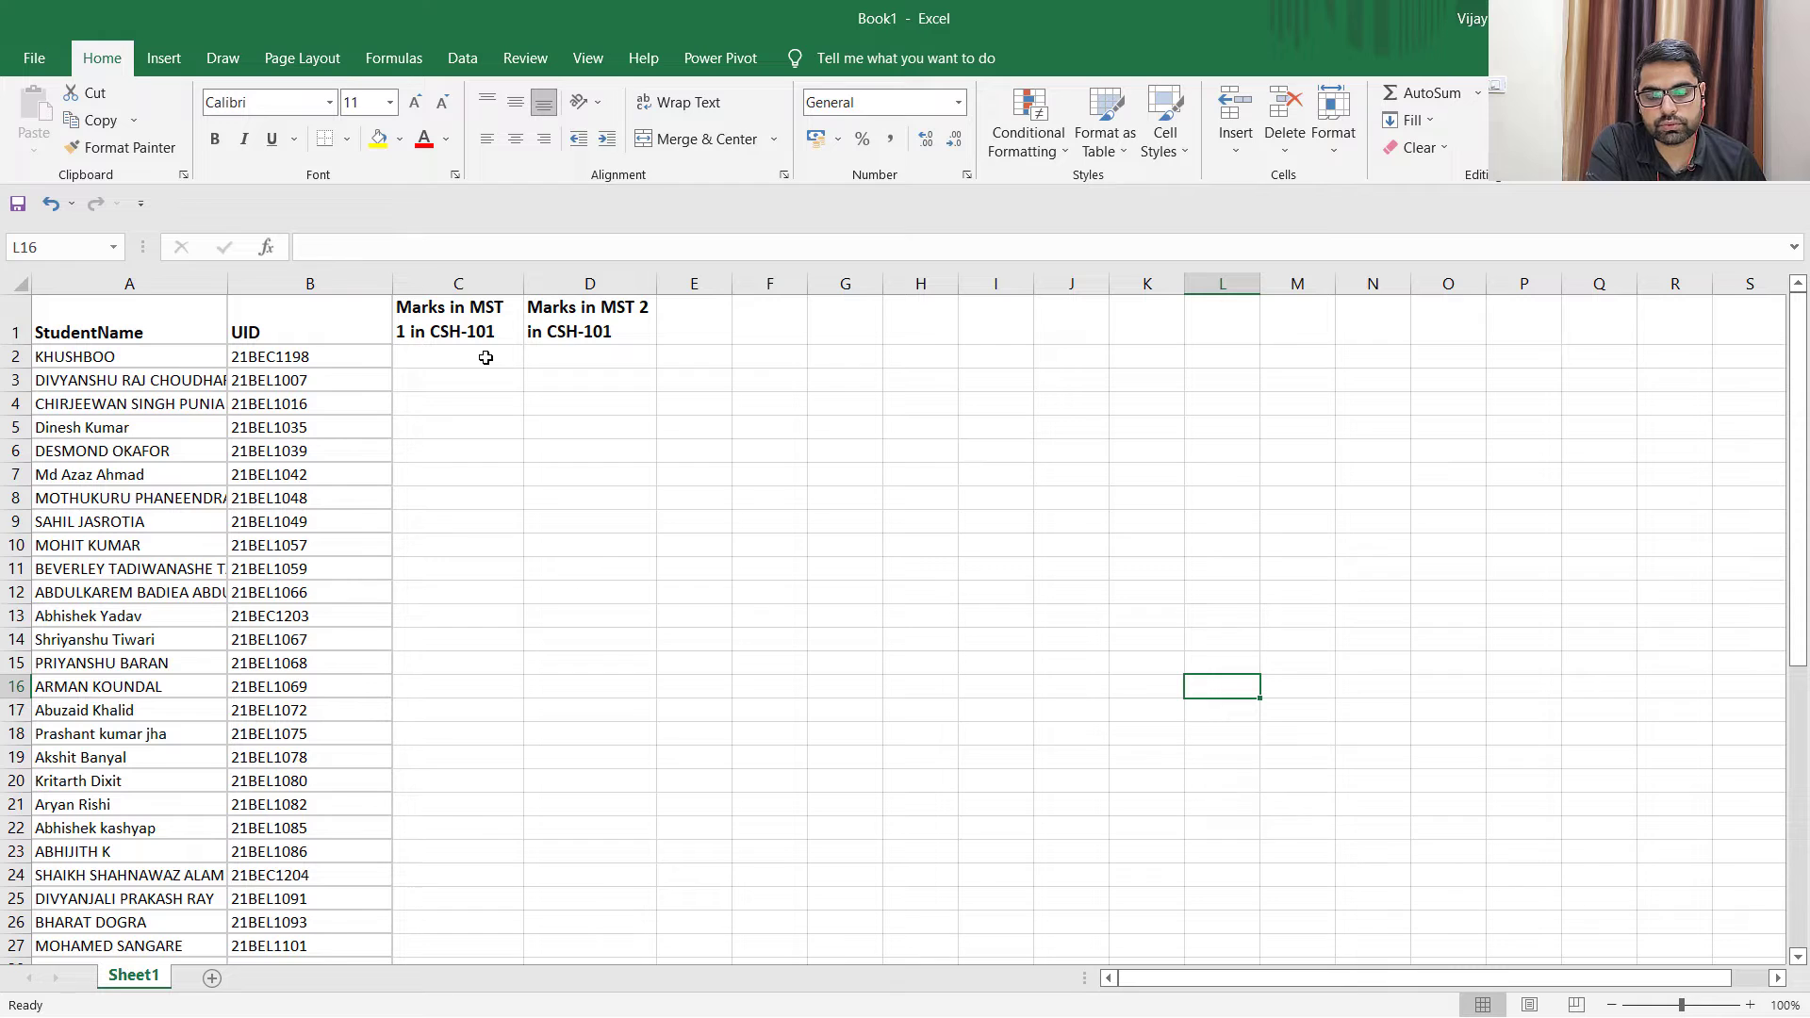
left_click(489, 359)
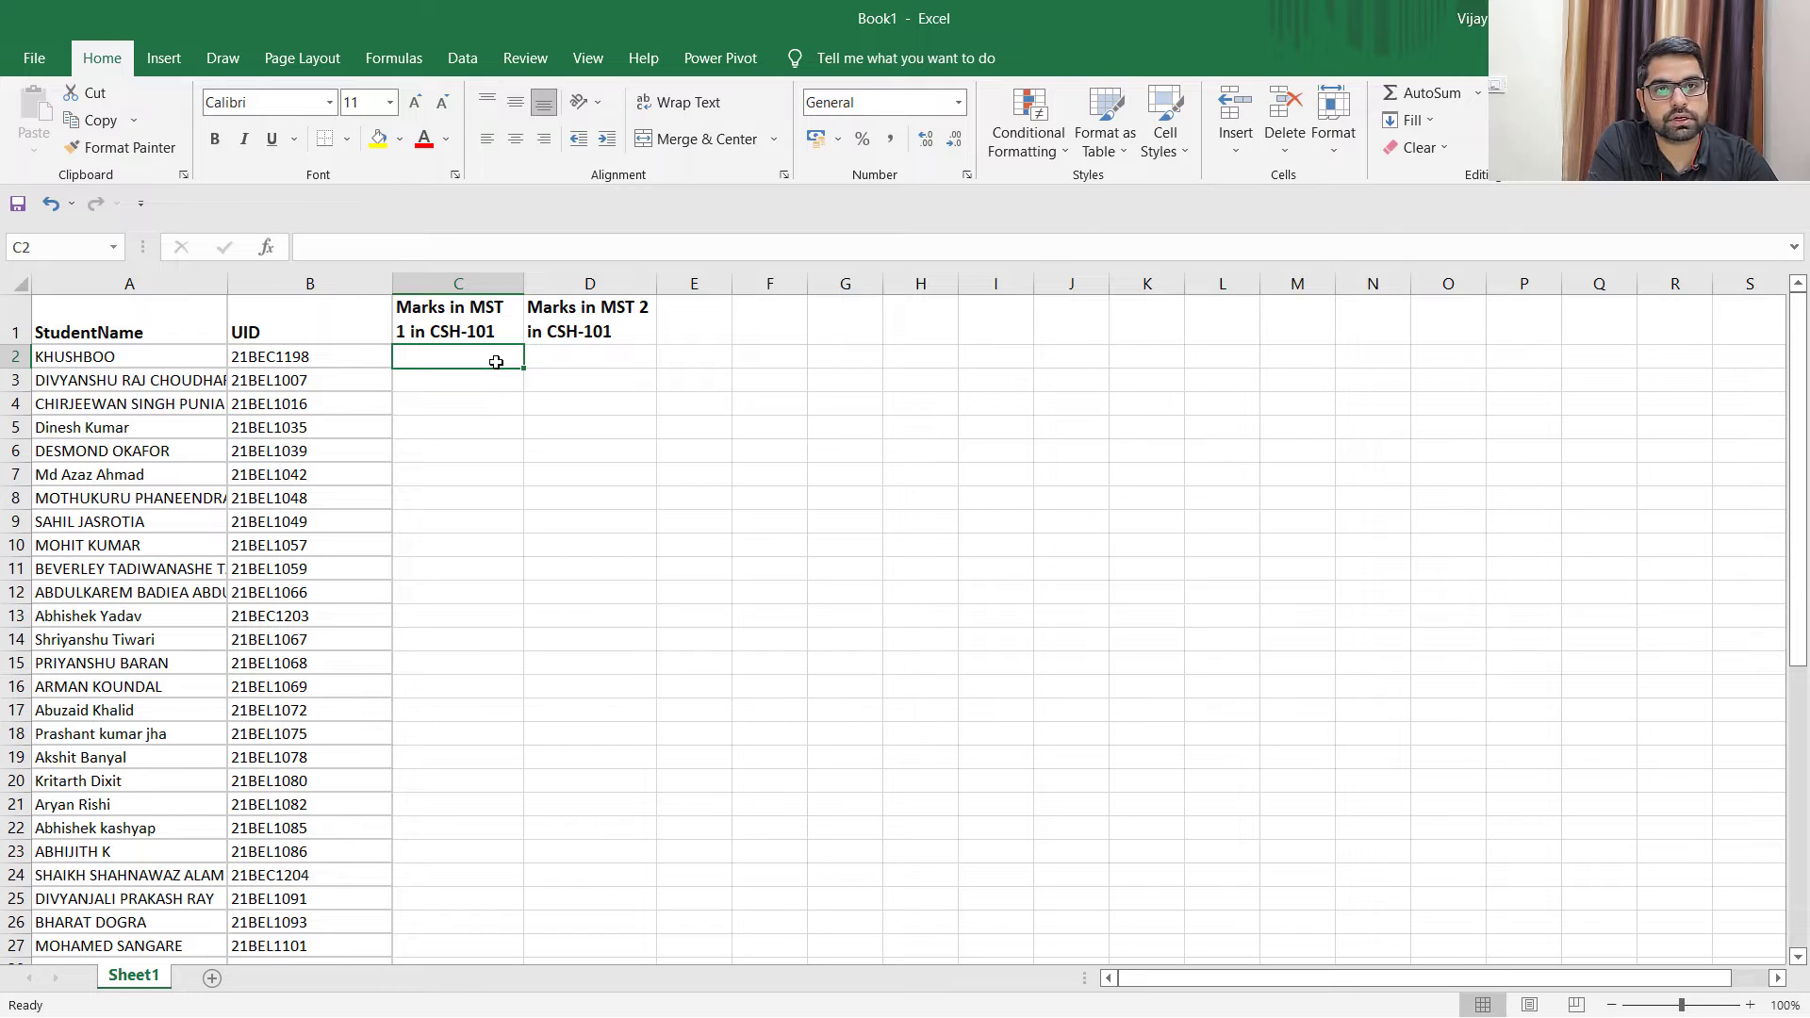
type("=")
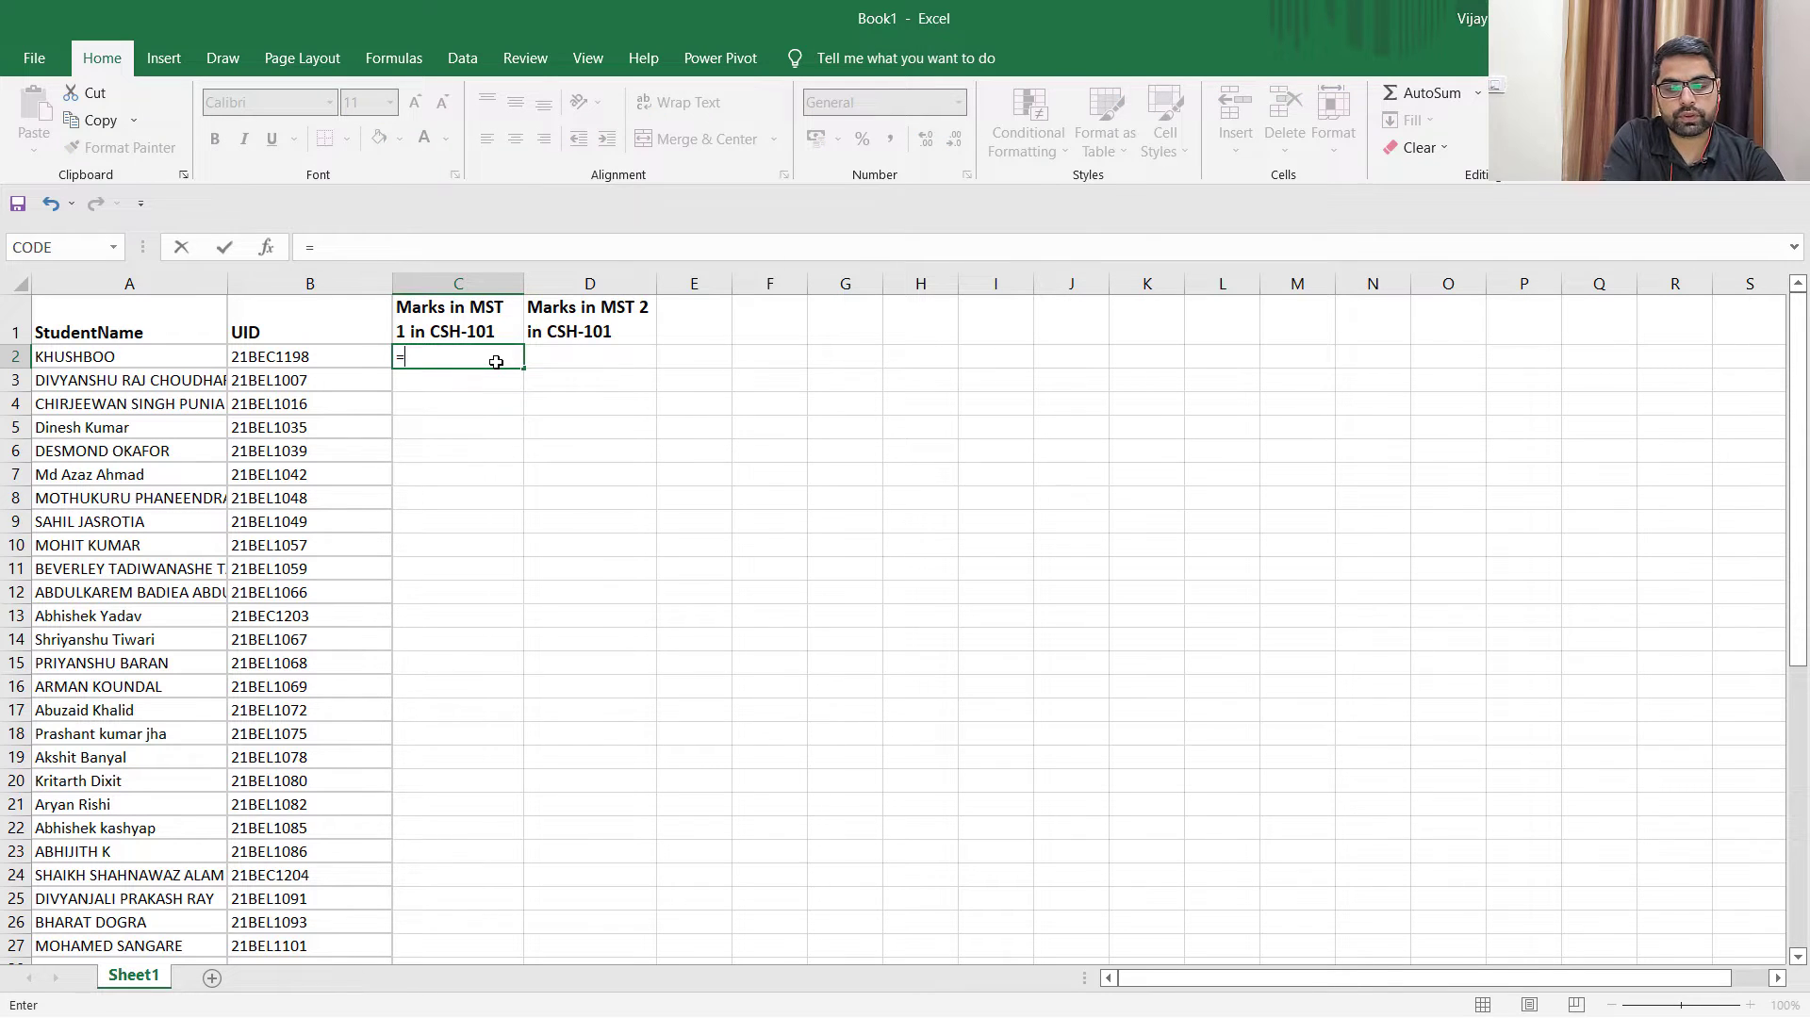
type("vlook")
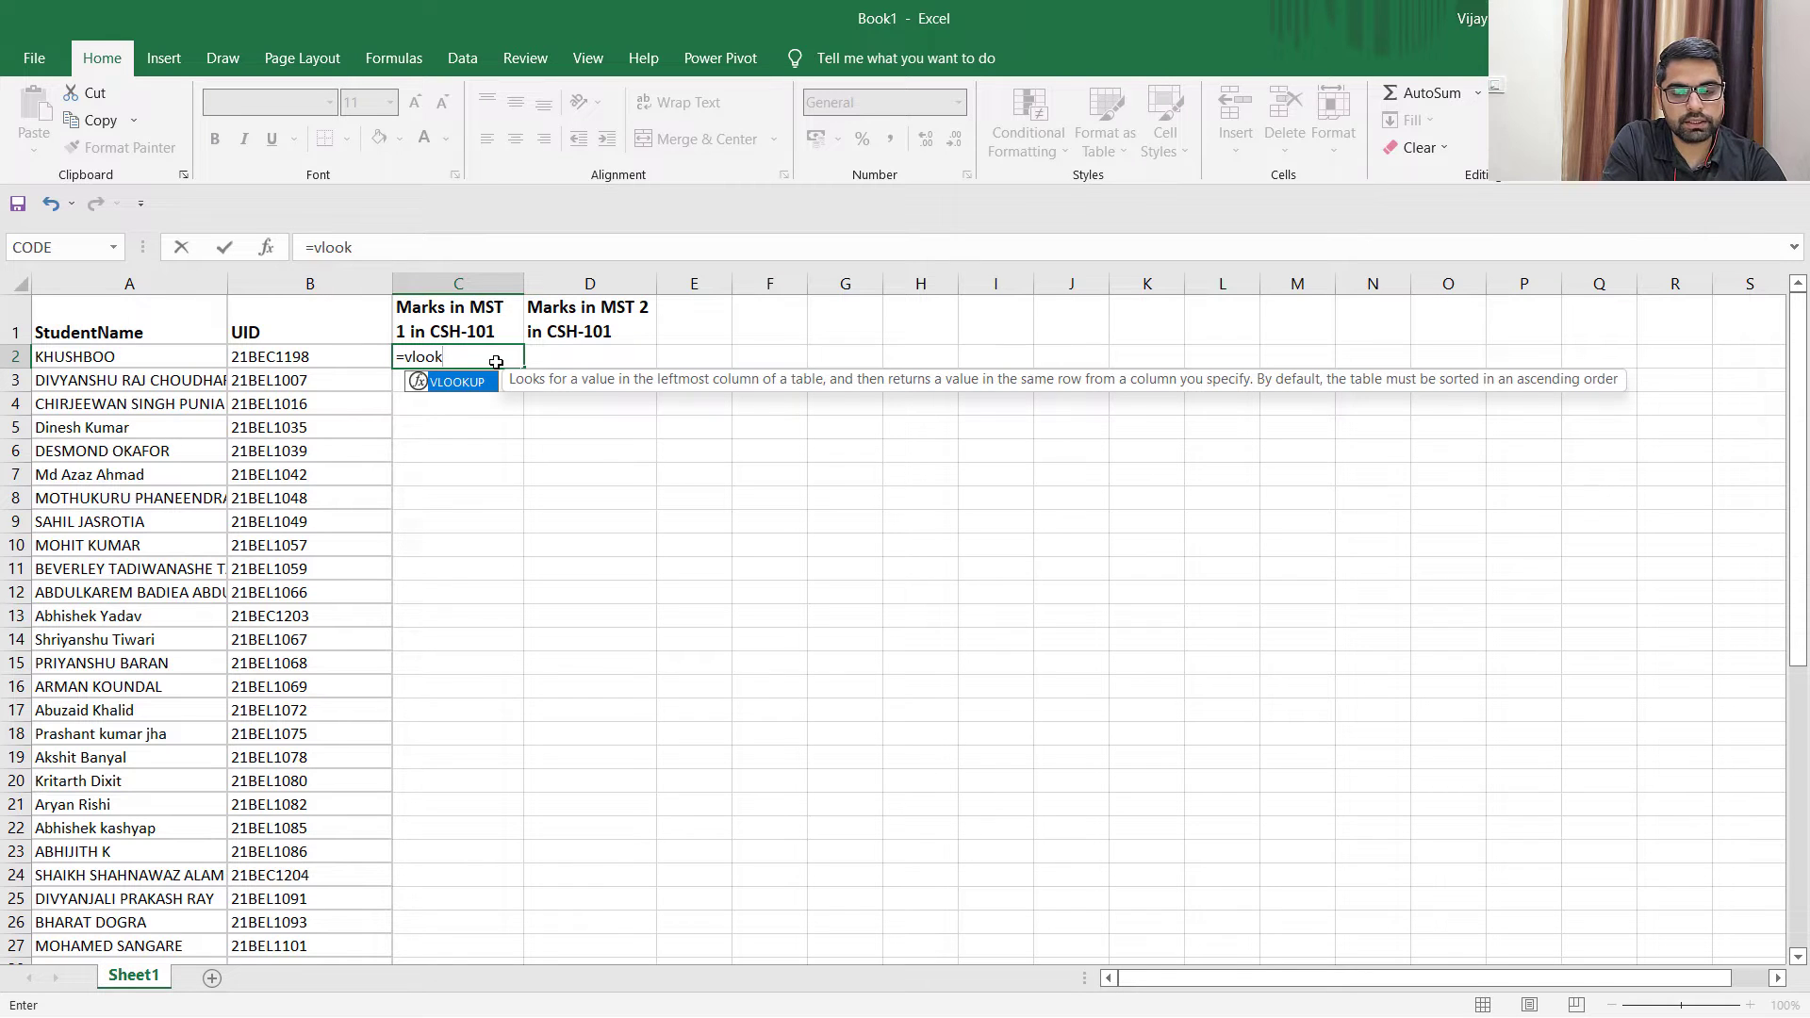
key("Tab")
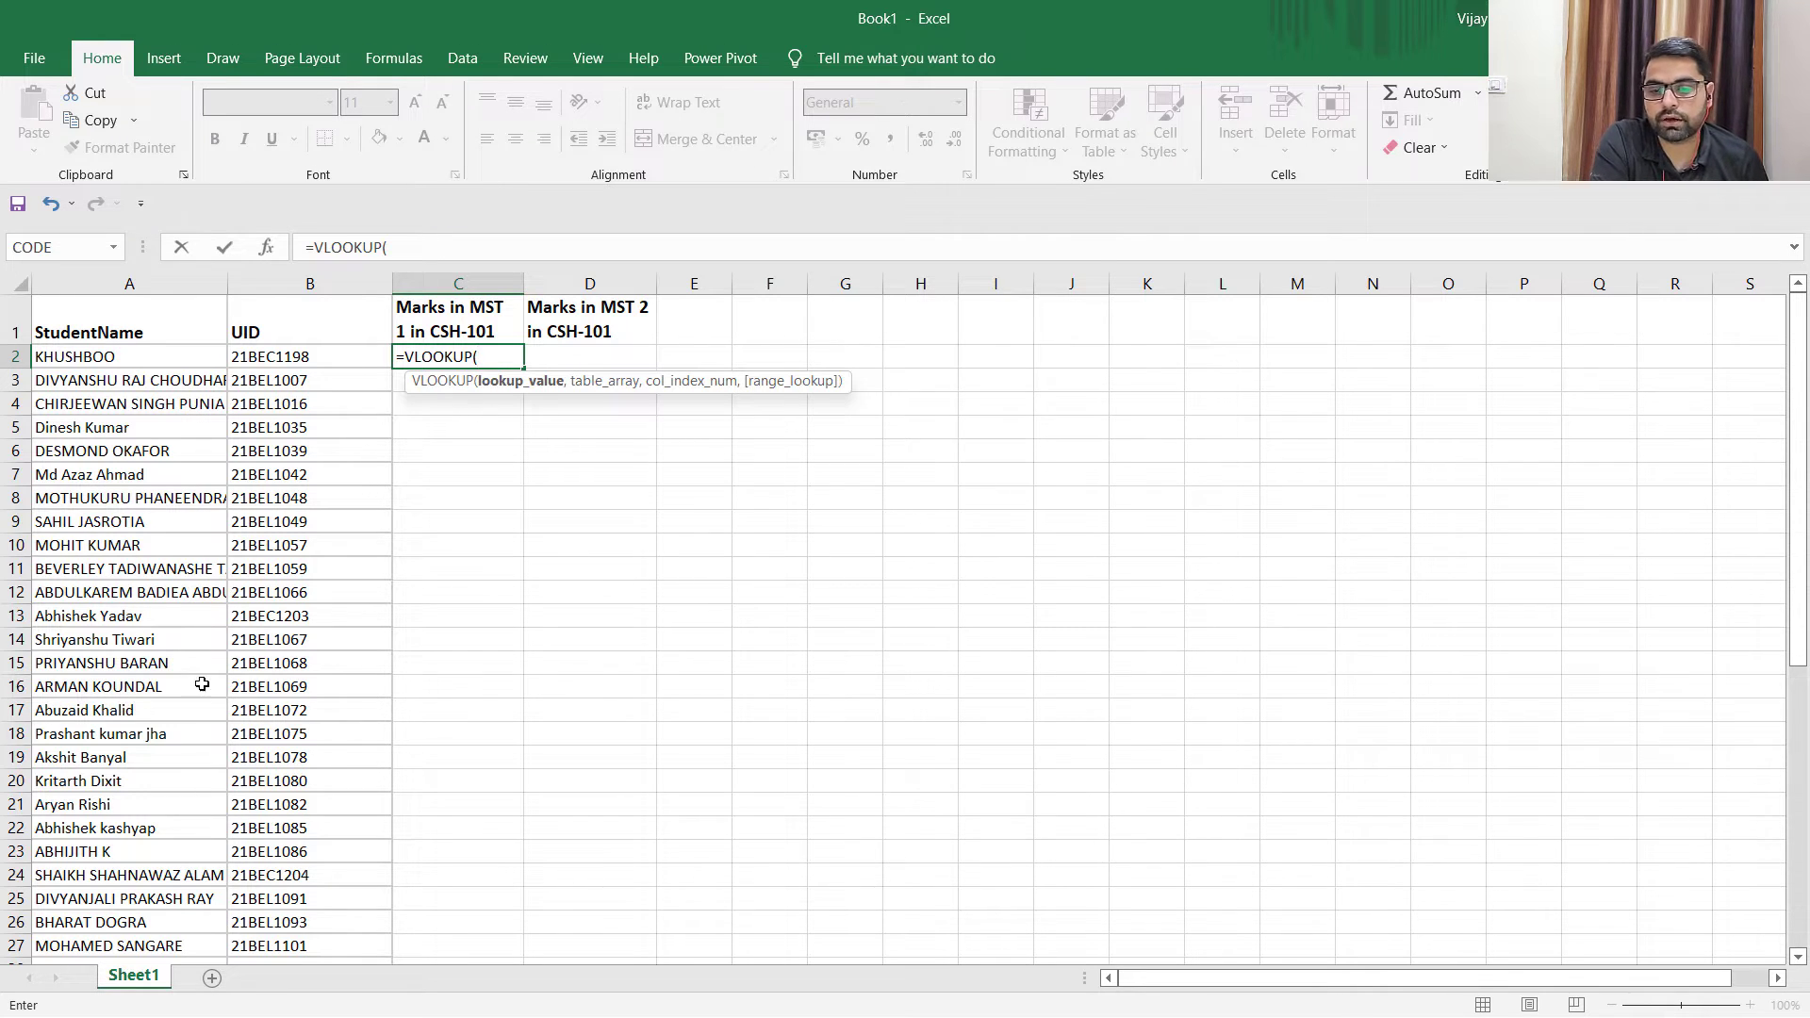
left_click(270, 357)
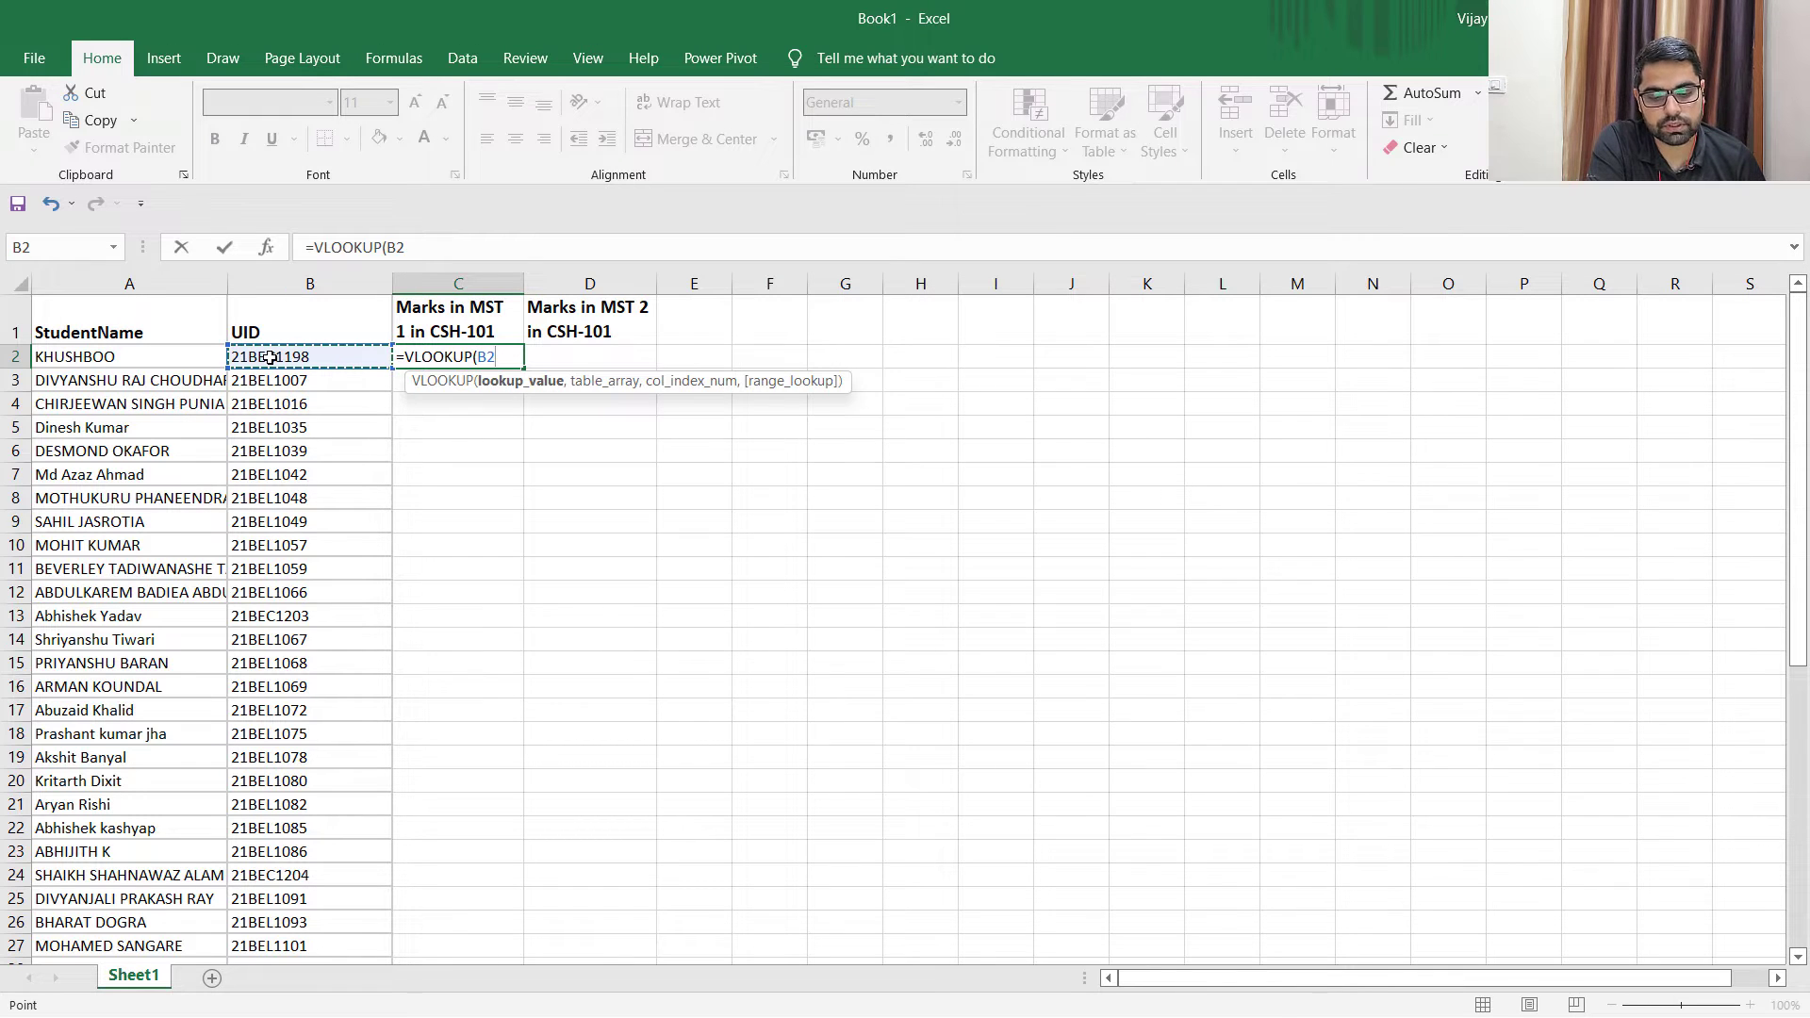
type(",")
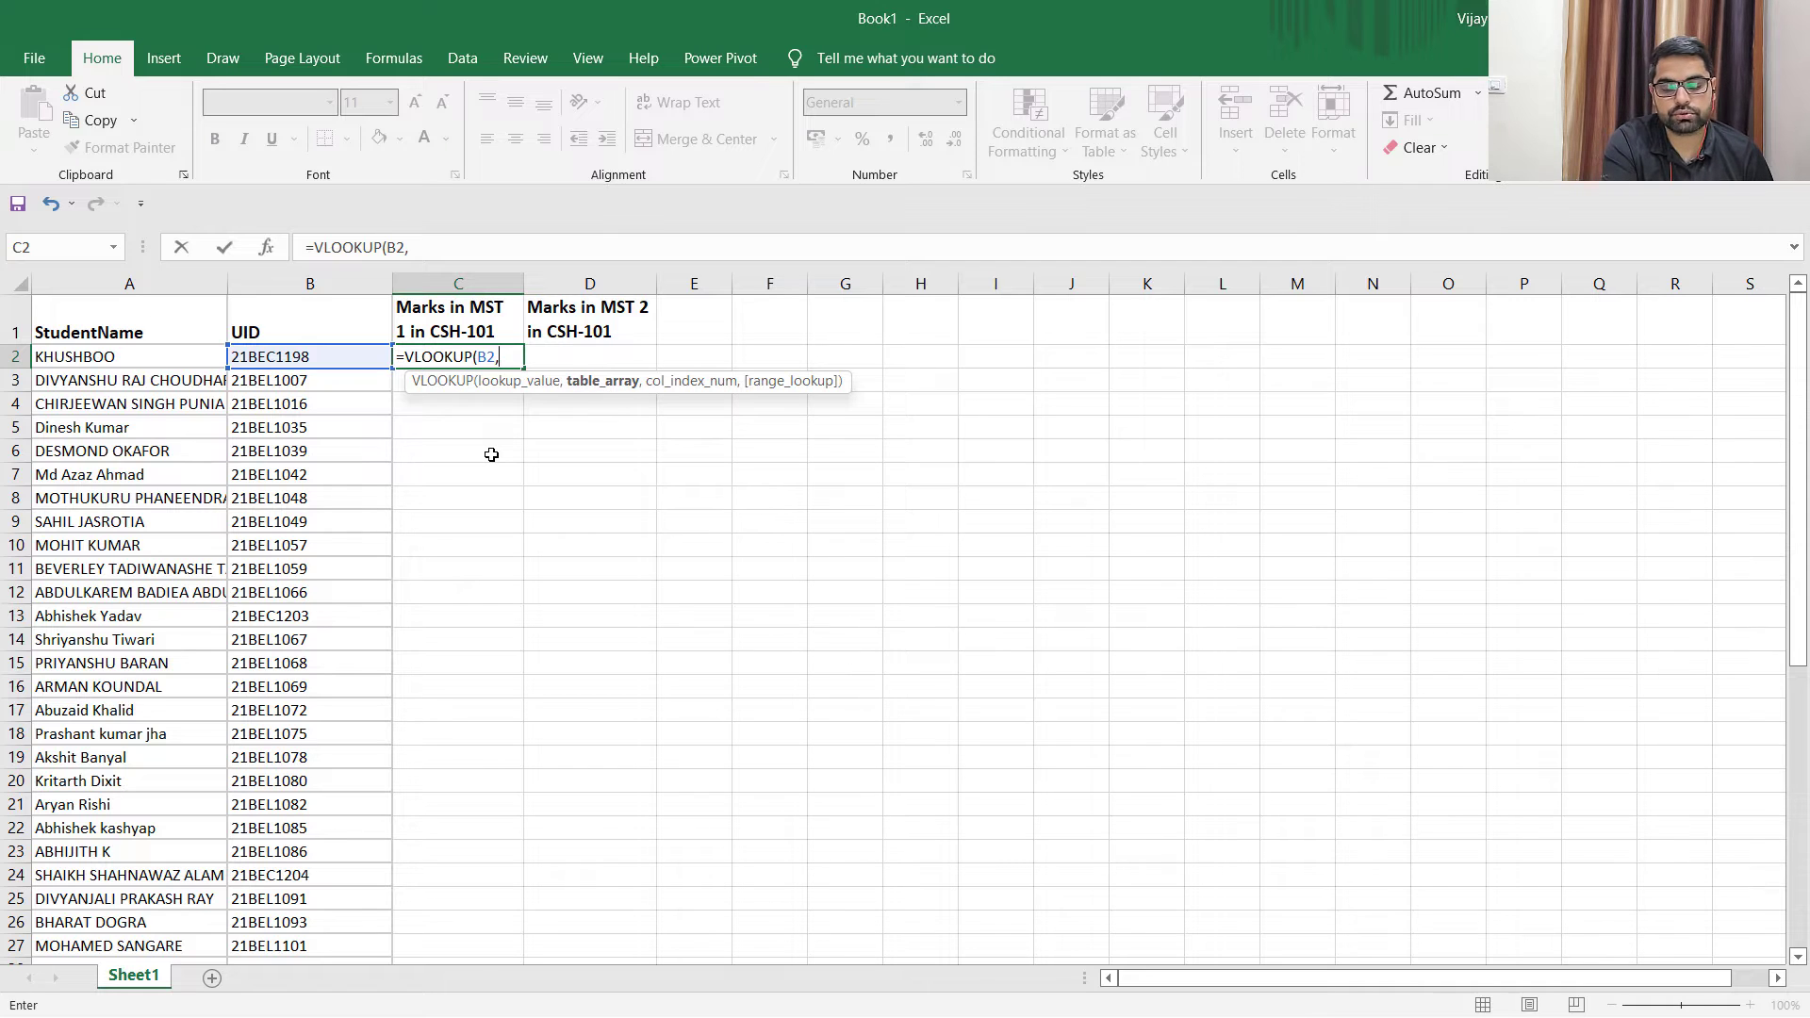
key("Escape")
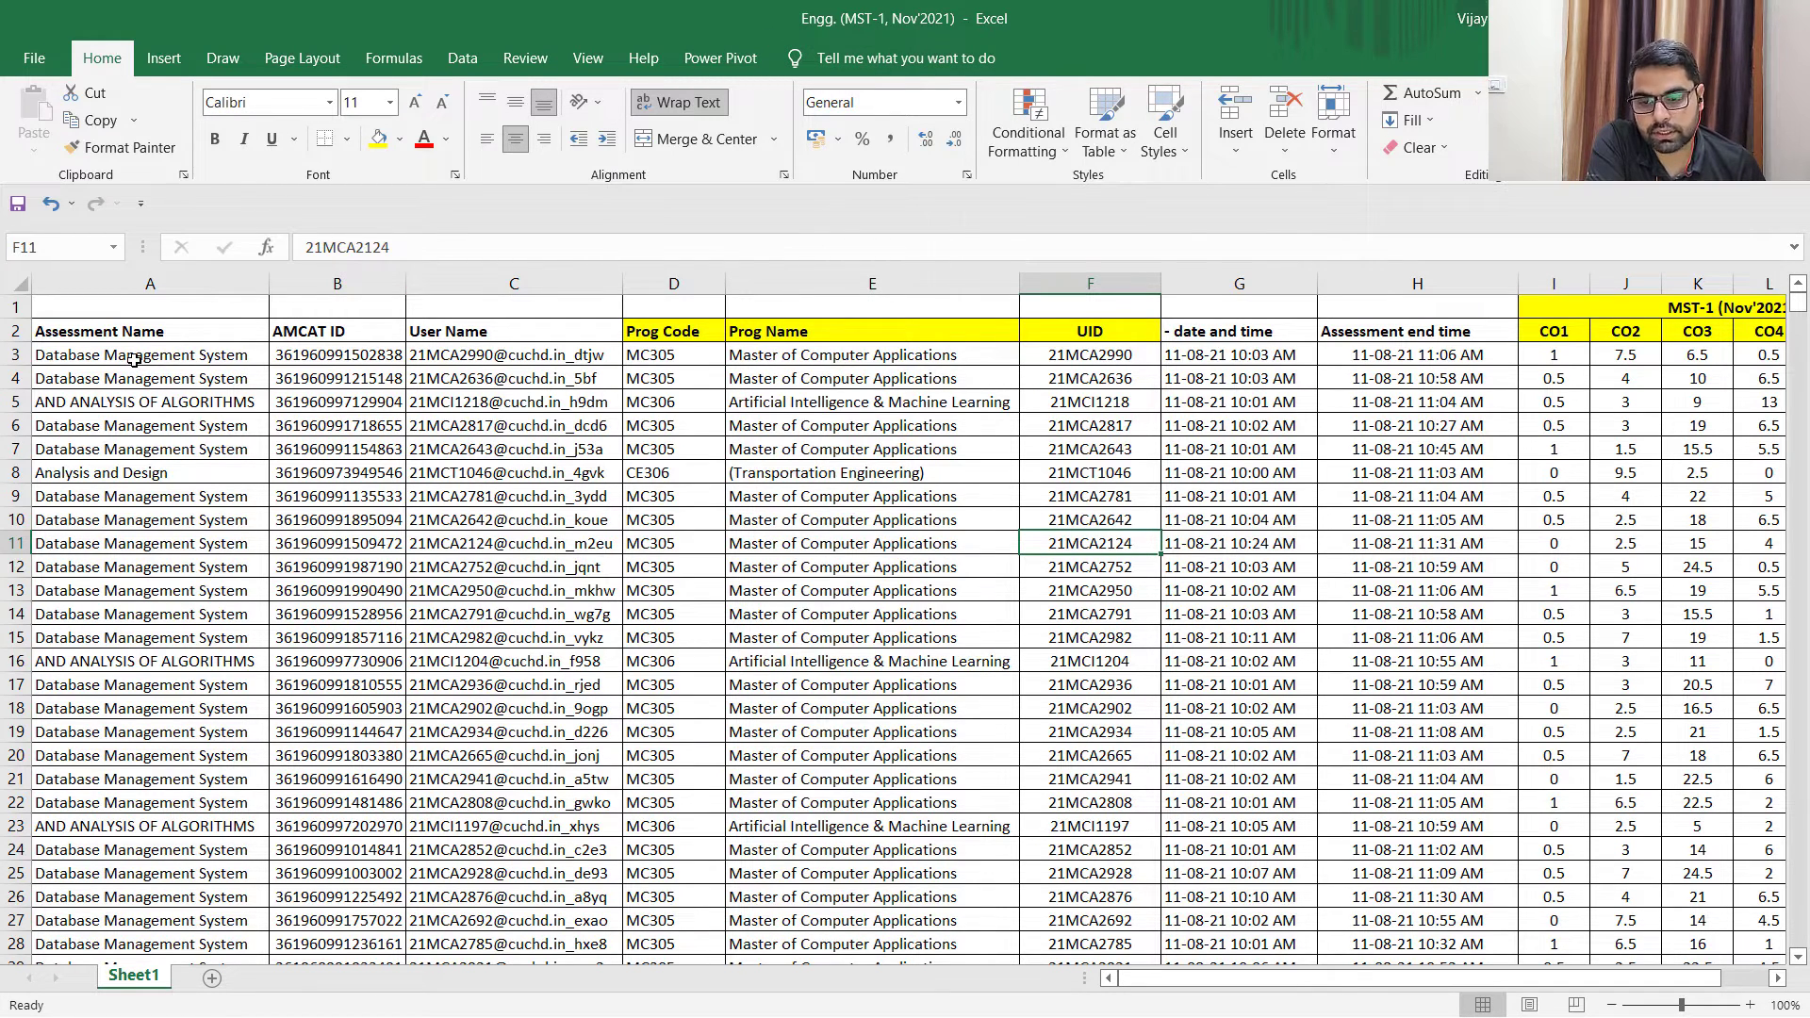
Examine the assessment names, the UID column and the Total out of 40 column in the Engg. (MST-1, Nov'2021) workbook.
scroll(151, 557, "down", 15)
scroll(152, 562, "up", 15)
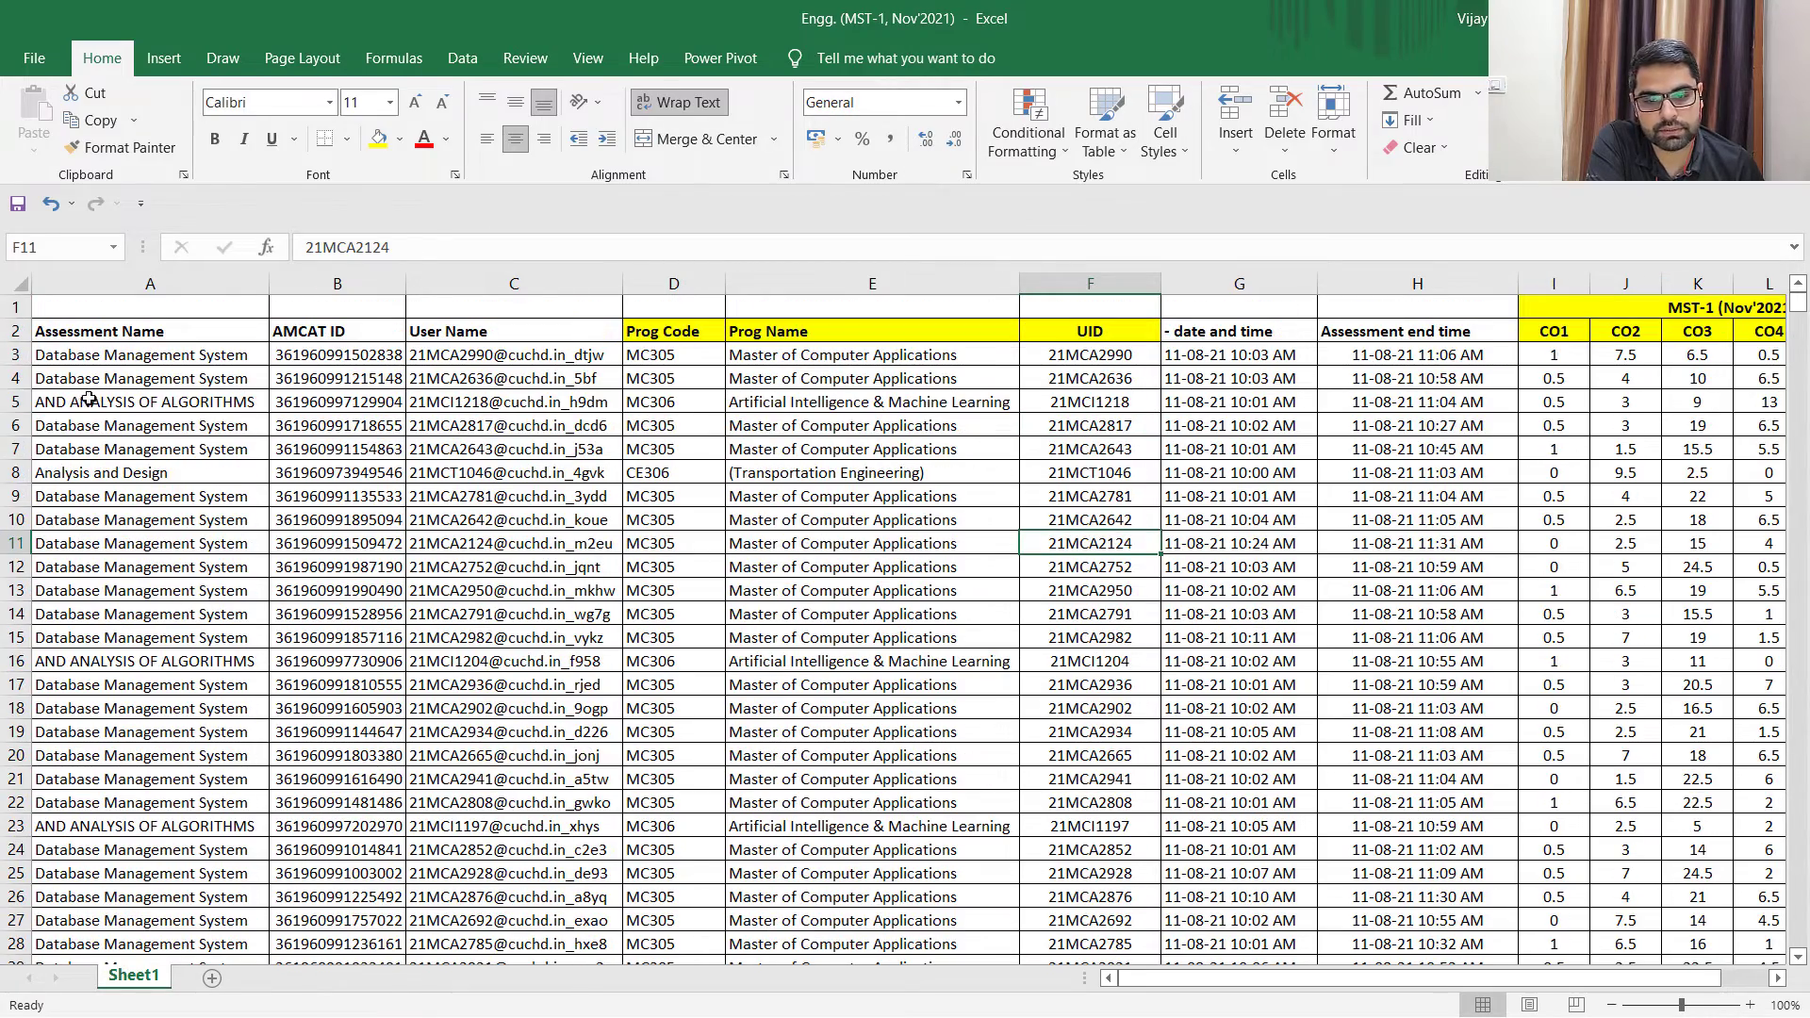
left_click(1083, 353)
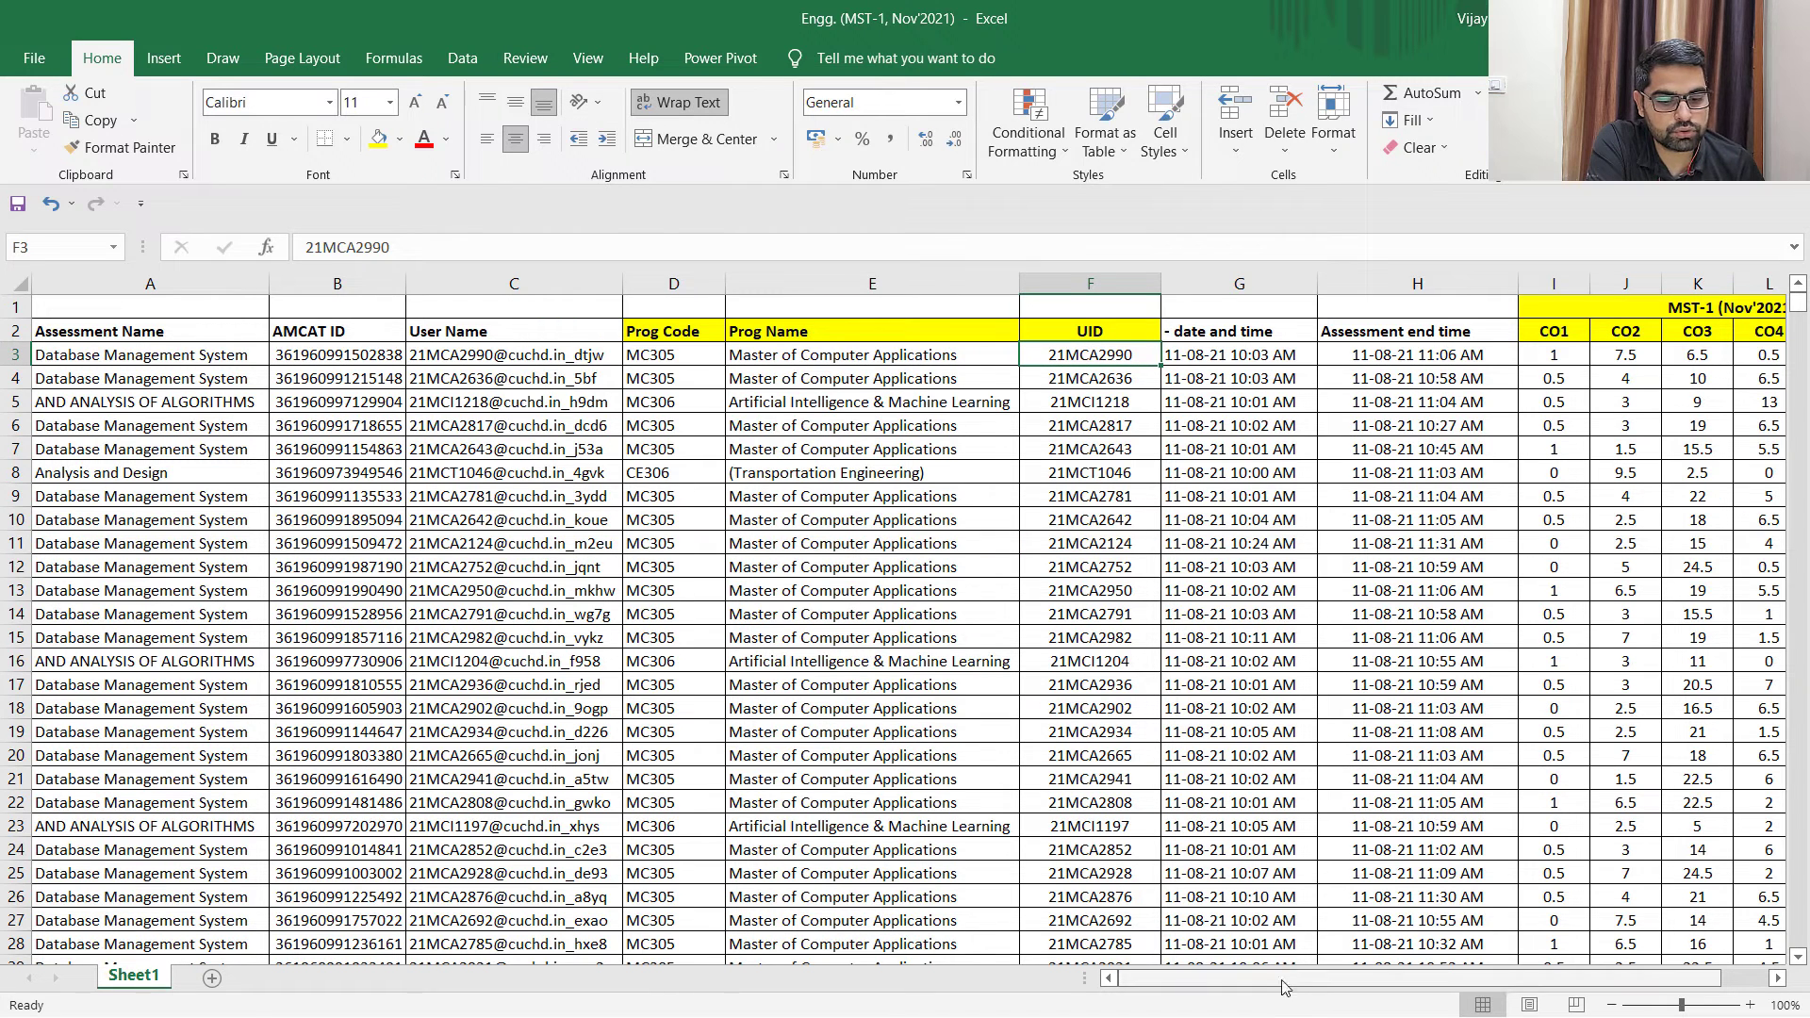
left_click_drag(1285, 980, 1391, 979)
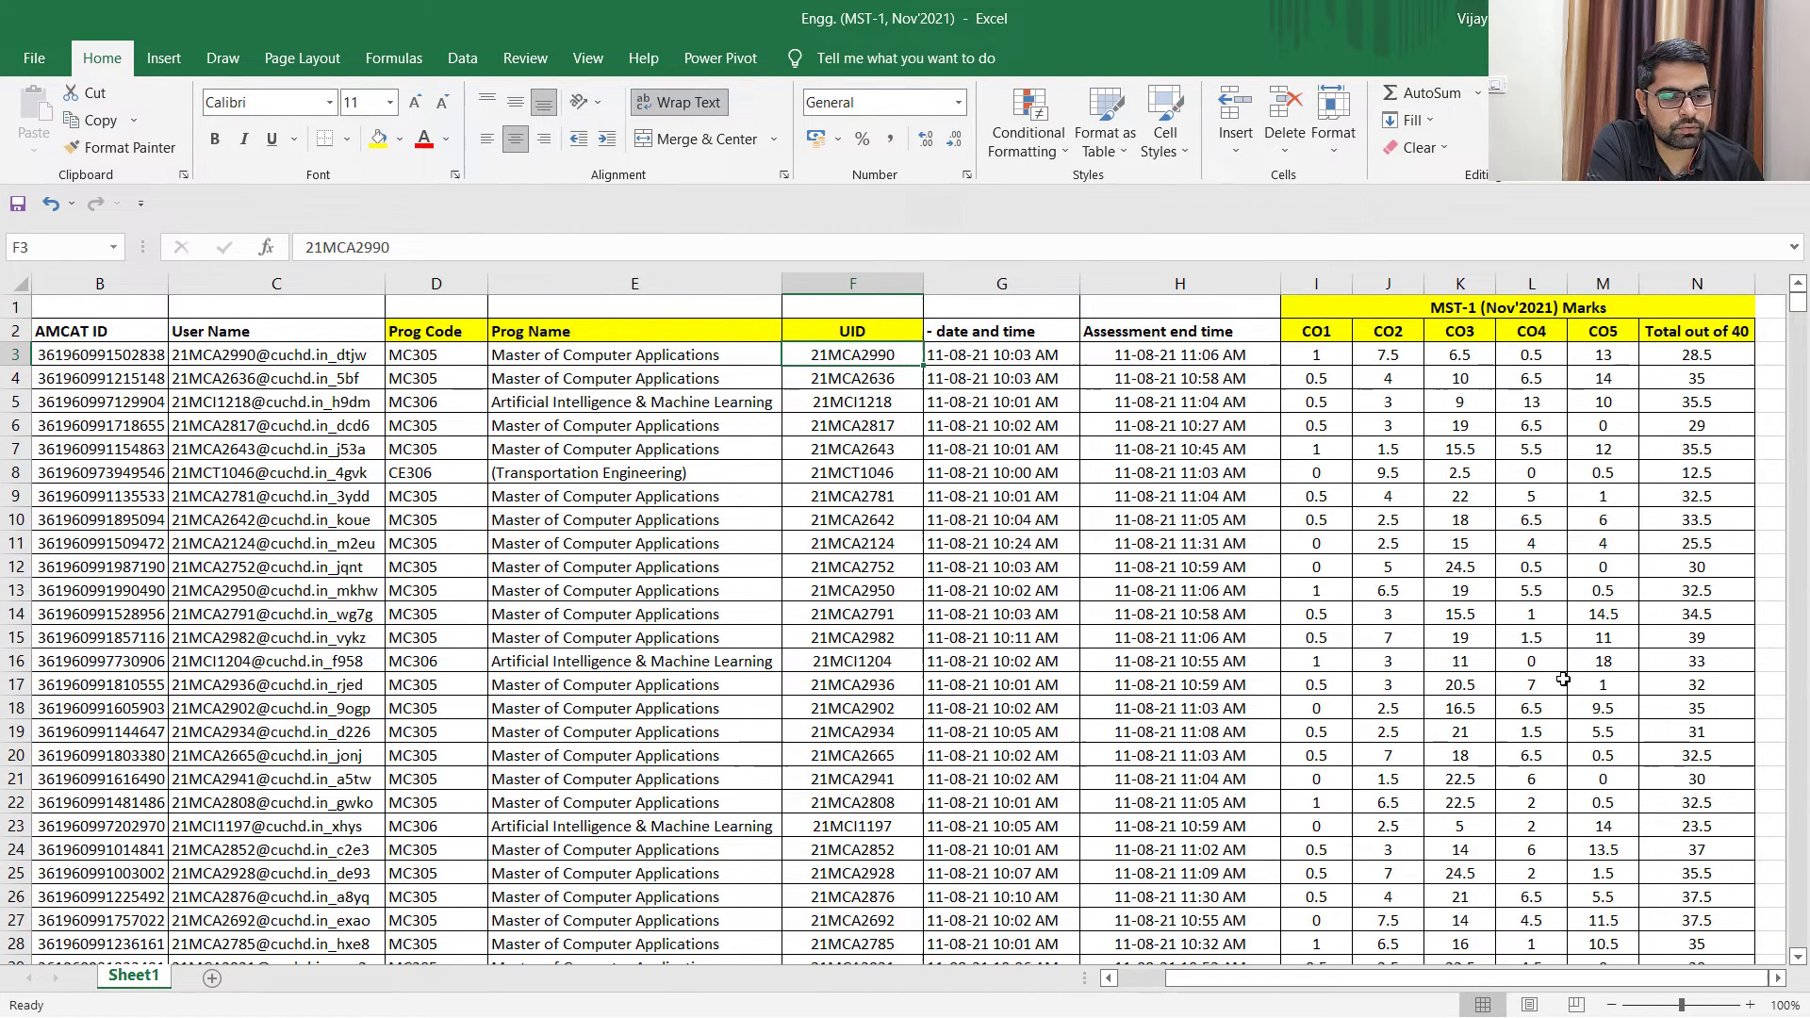
left_click(1687, 333)
left_click(1687, 358)
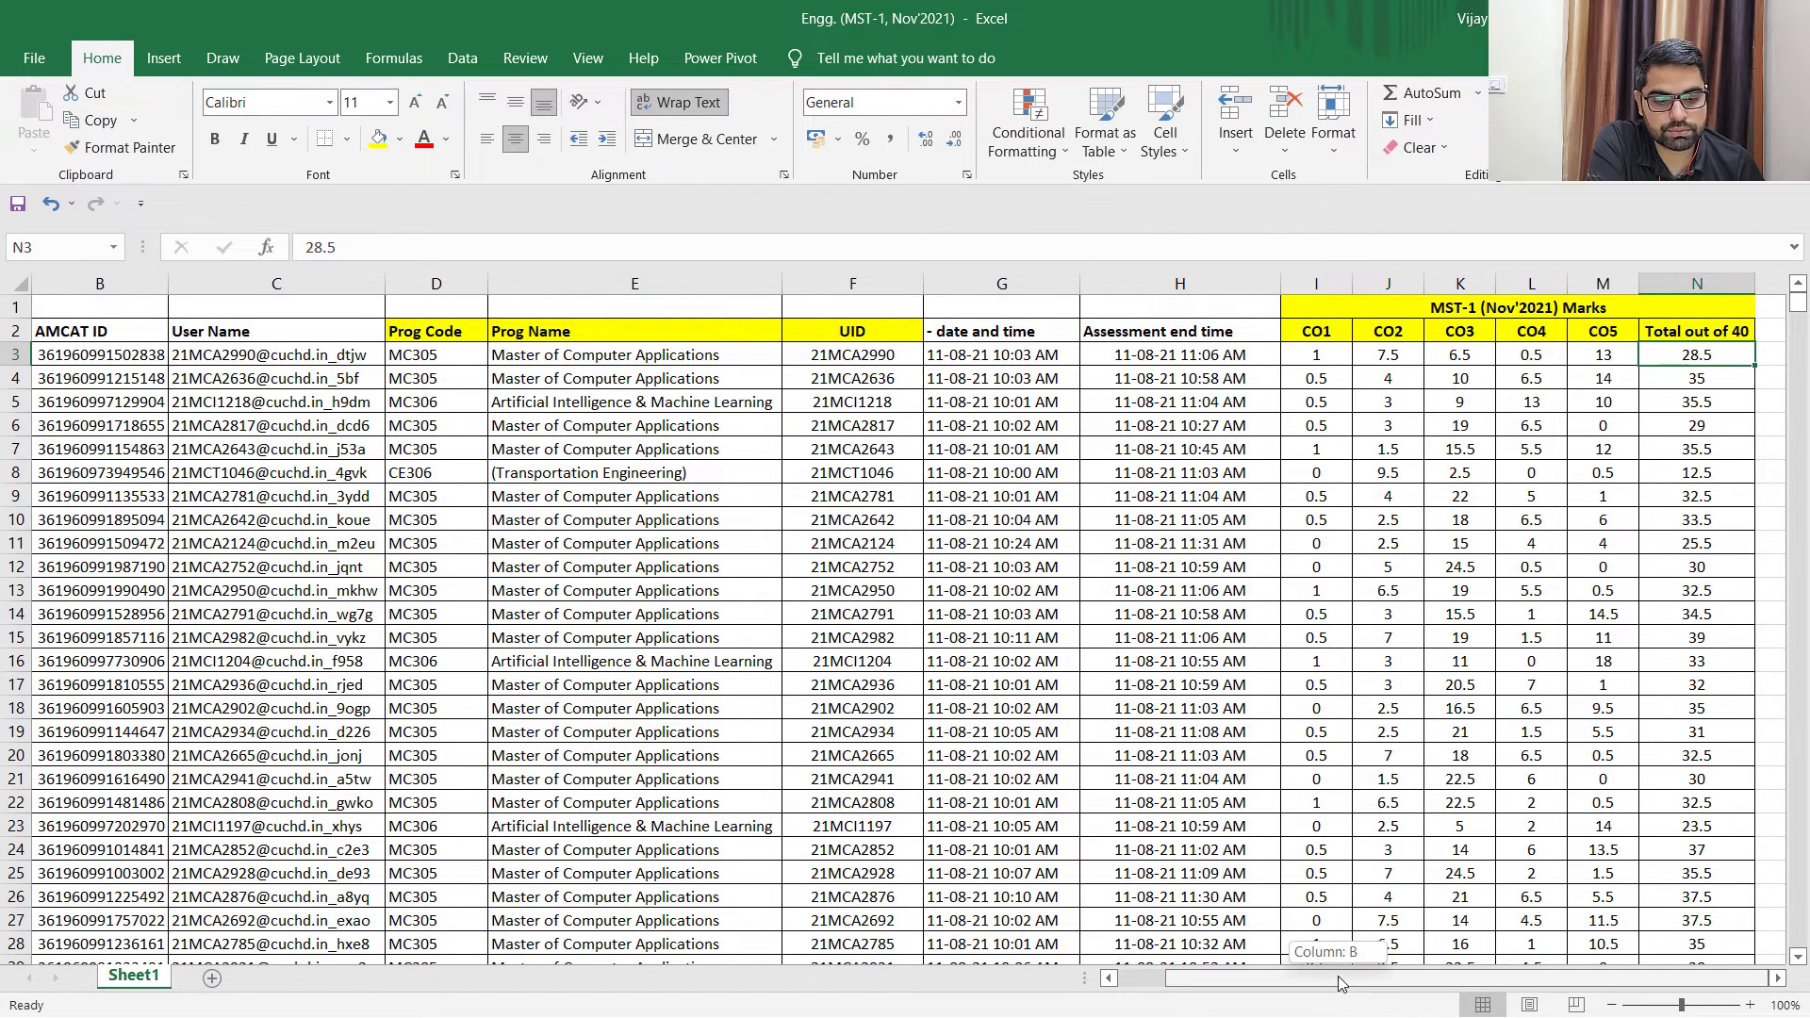
left_click_drag(1343, 986, 1258, 990)
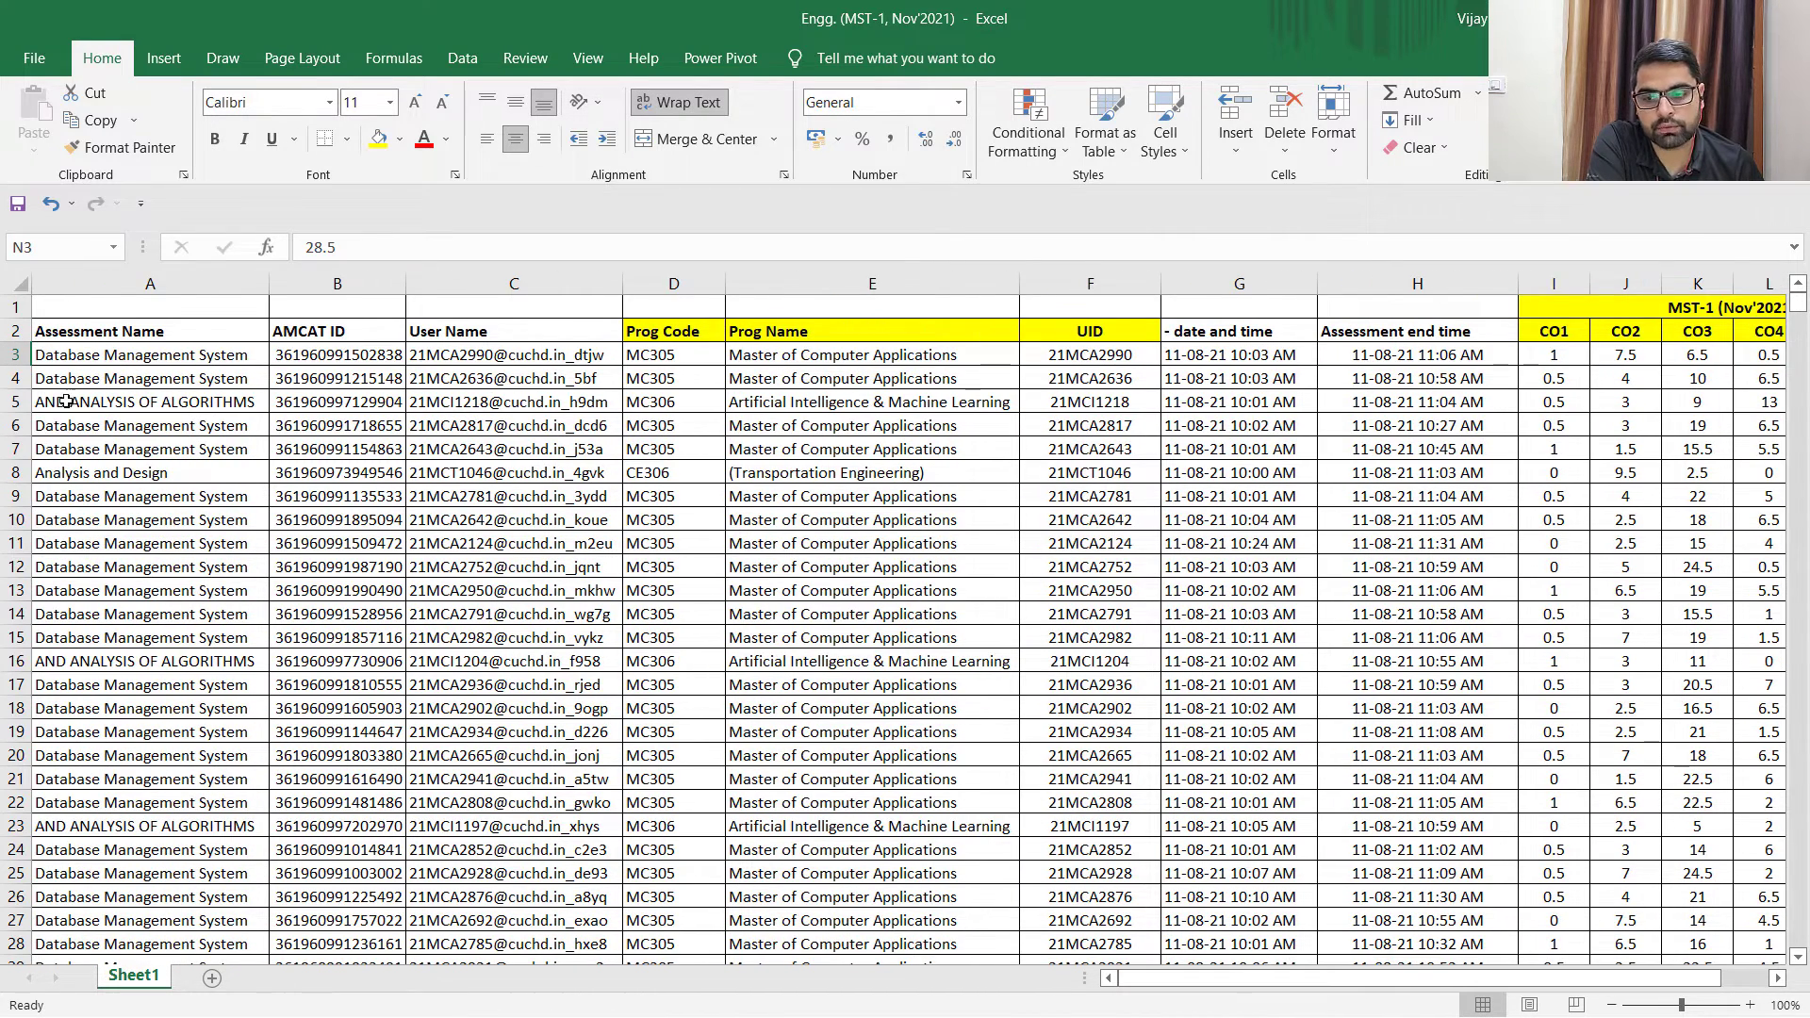
Add a filter to the Assessment Name column and open its filter options.
left_click(114, 284)
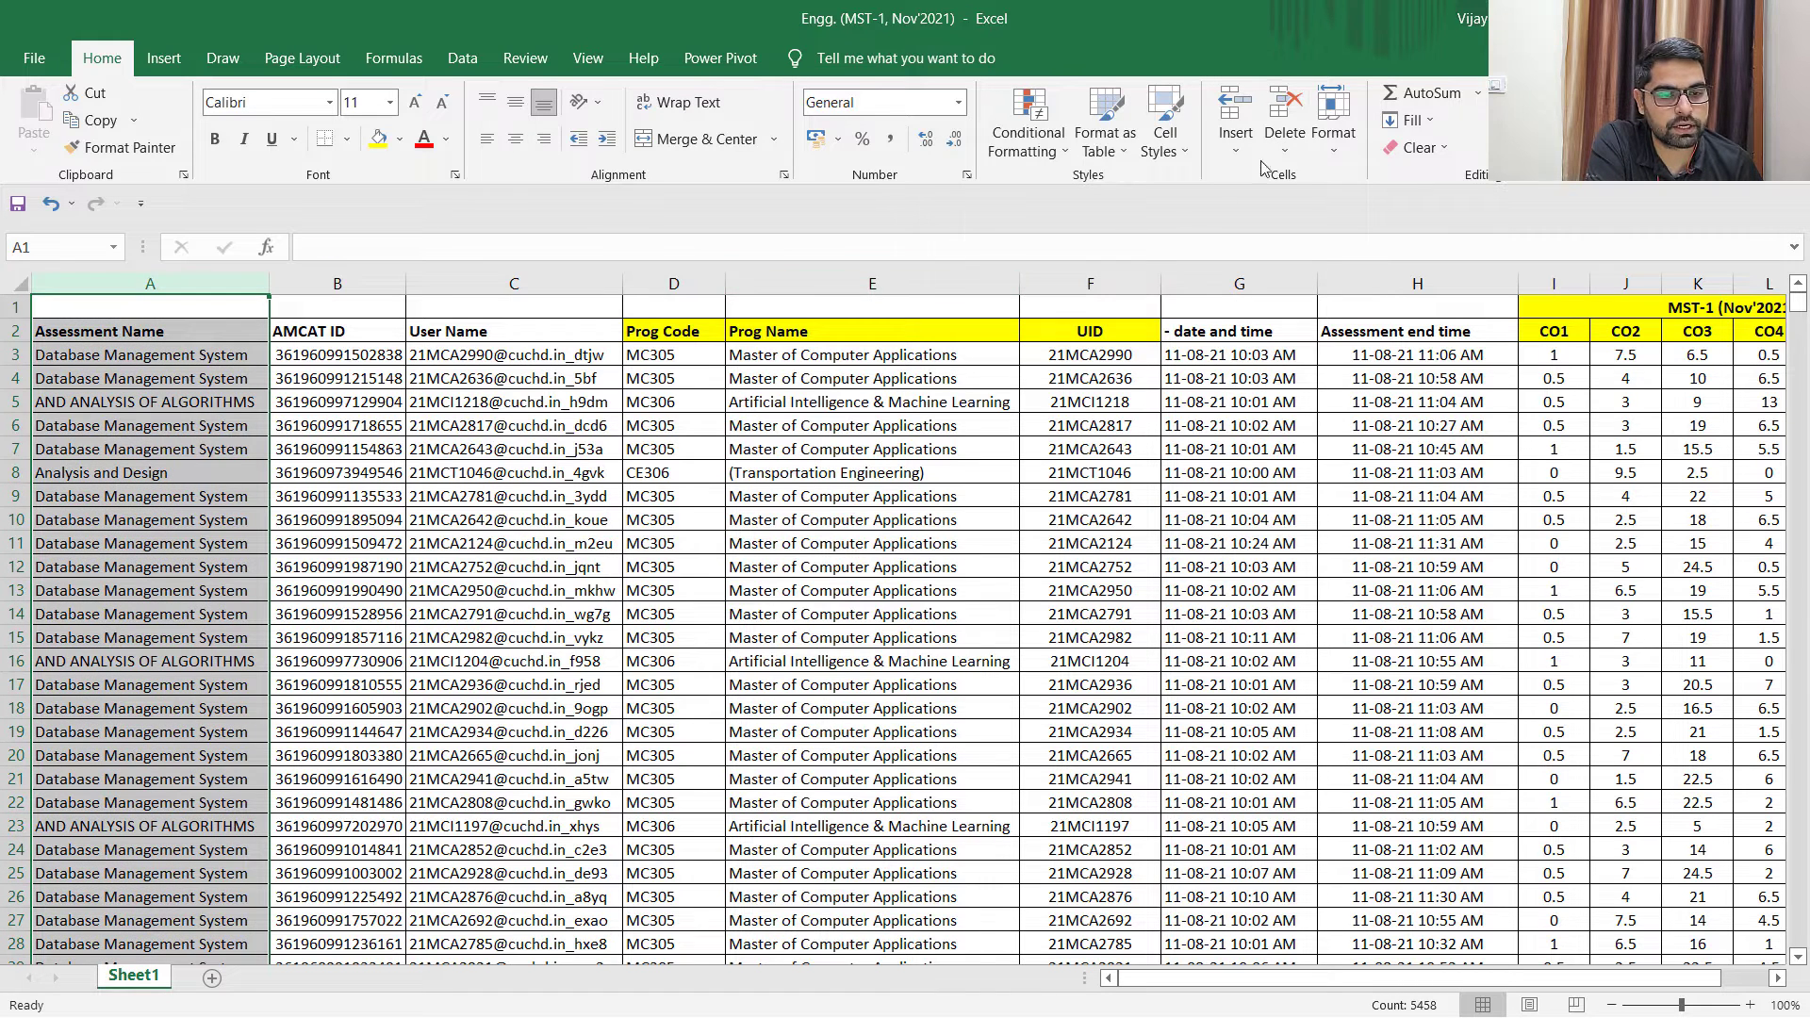
left_click(1520, 131)
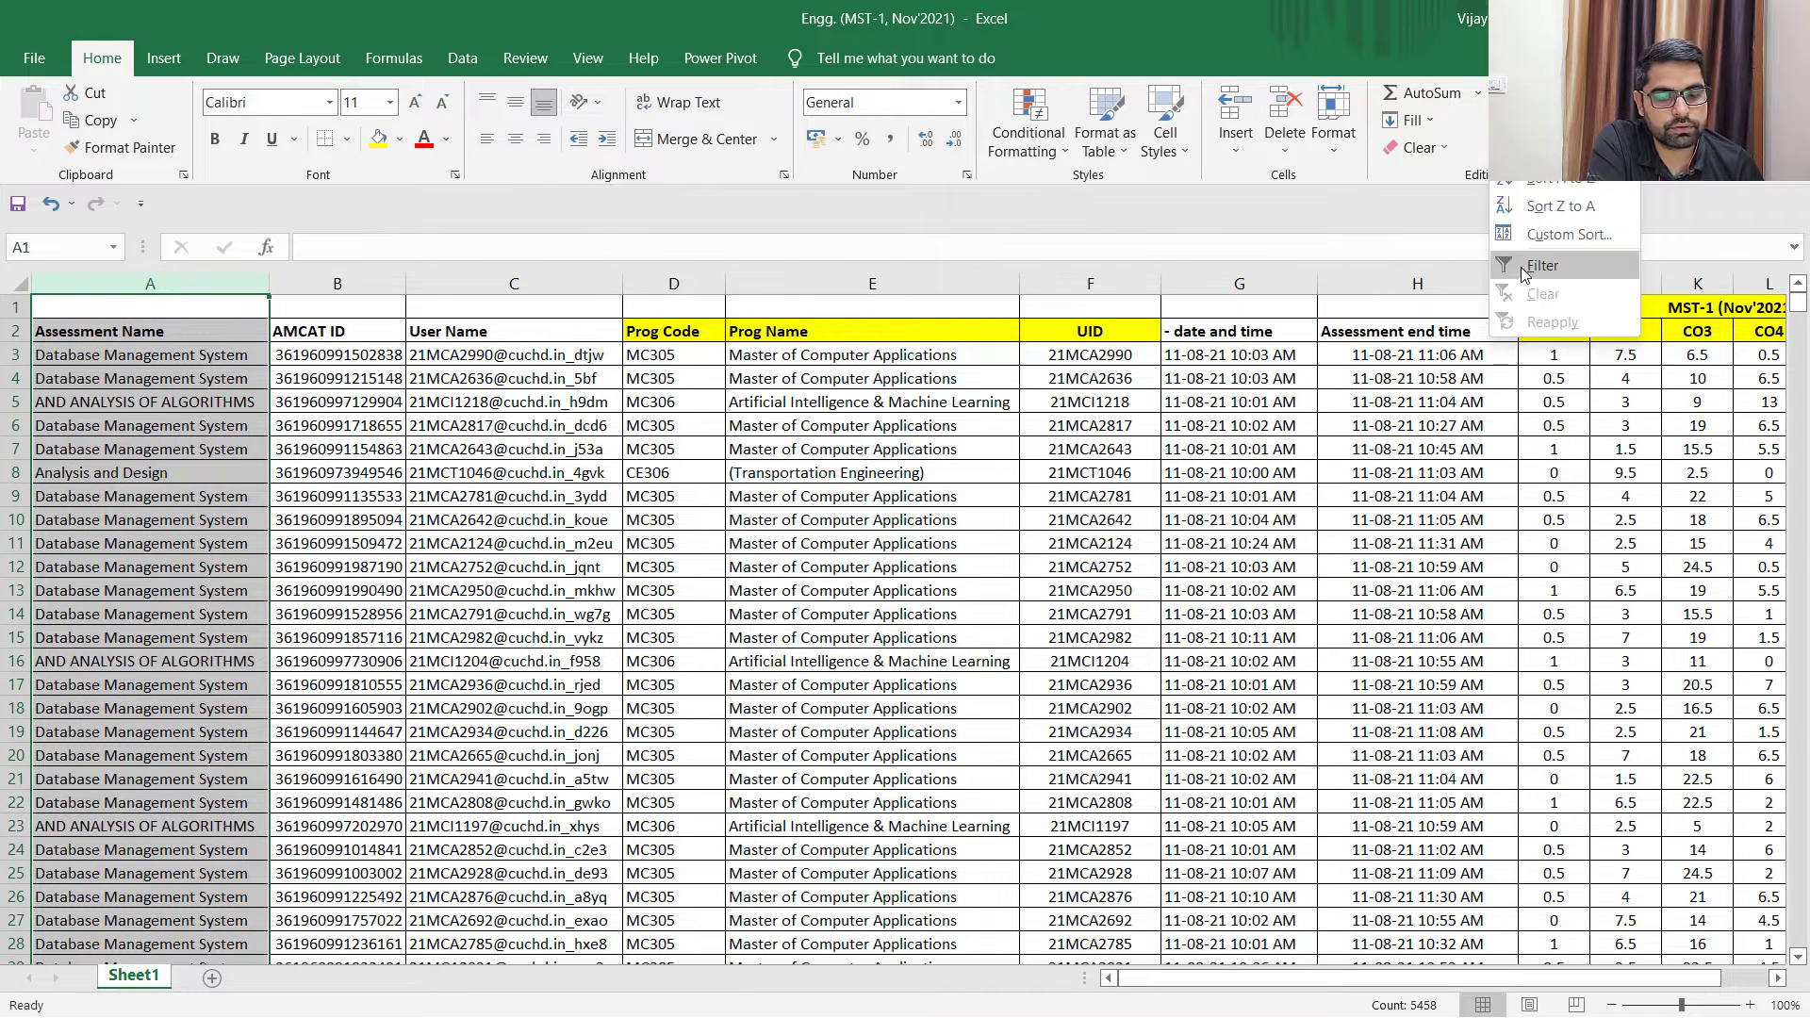
left_click(1533, 266)
left_click(258, 311)
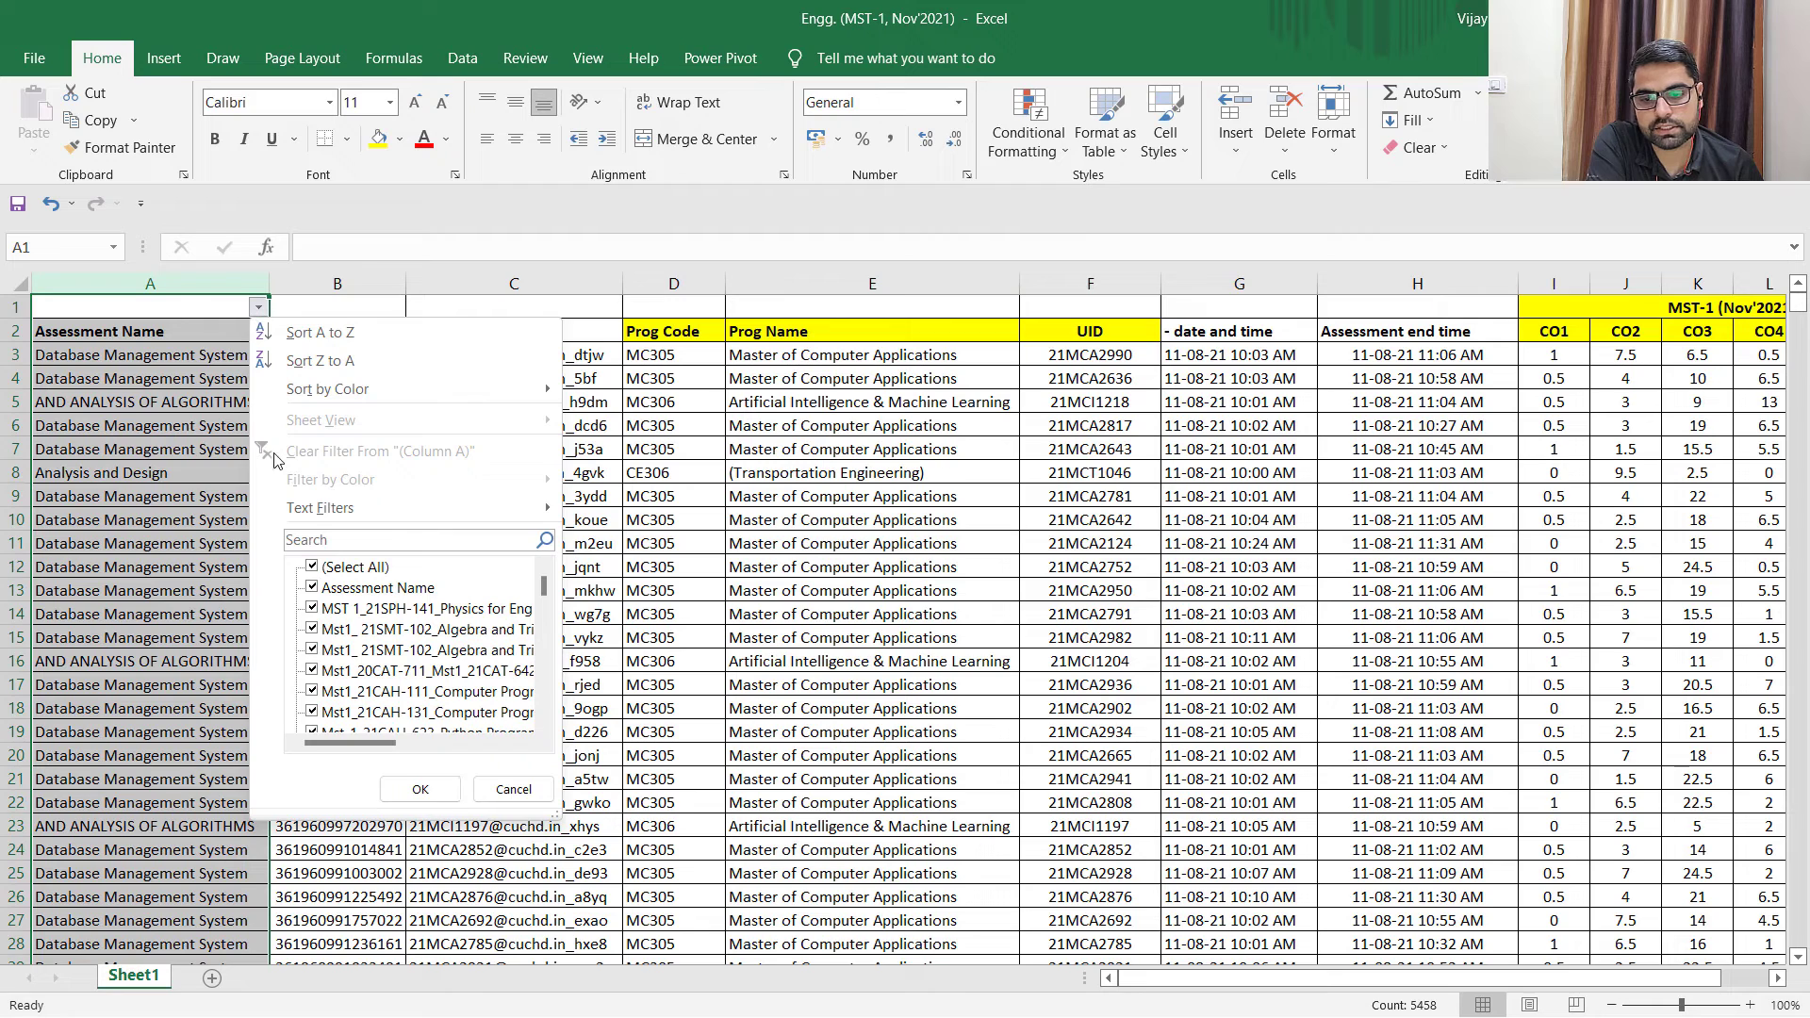
Filter the assessment names by searching for csh and keeping only the MST1_21CSH-101 Fundamentals entry.
left_click(319, 568)
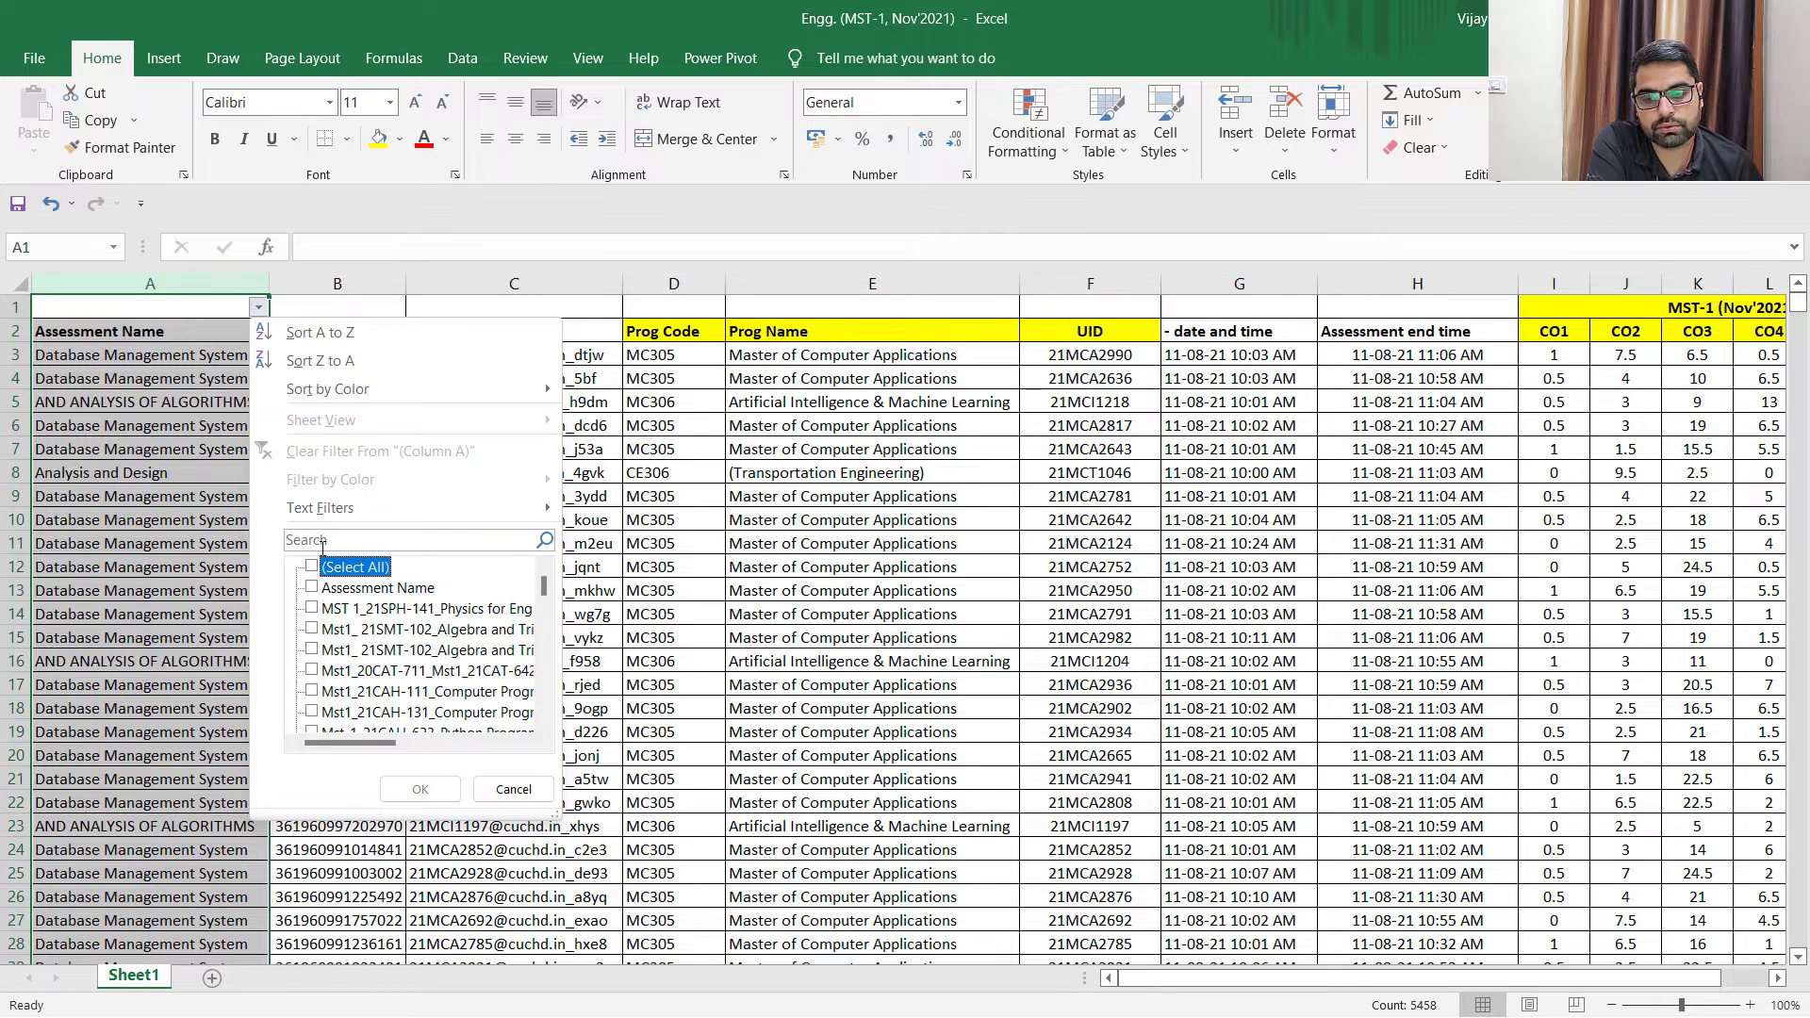
left_click(332, 538)
type("csh")
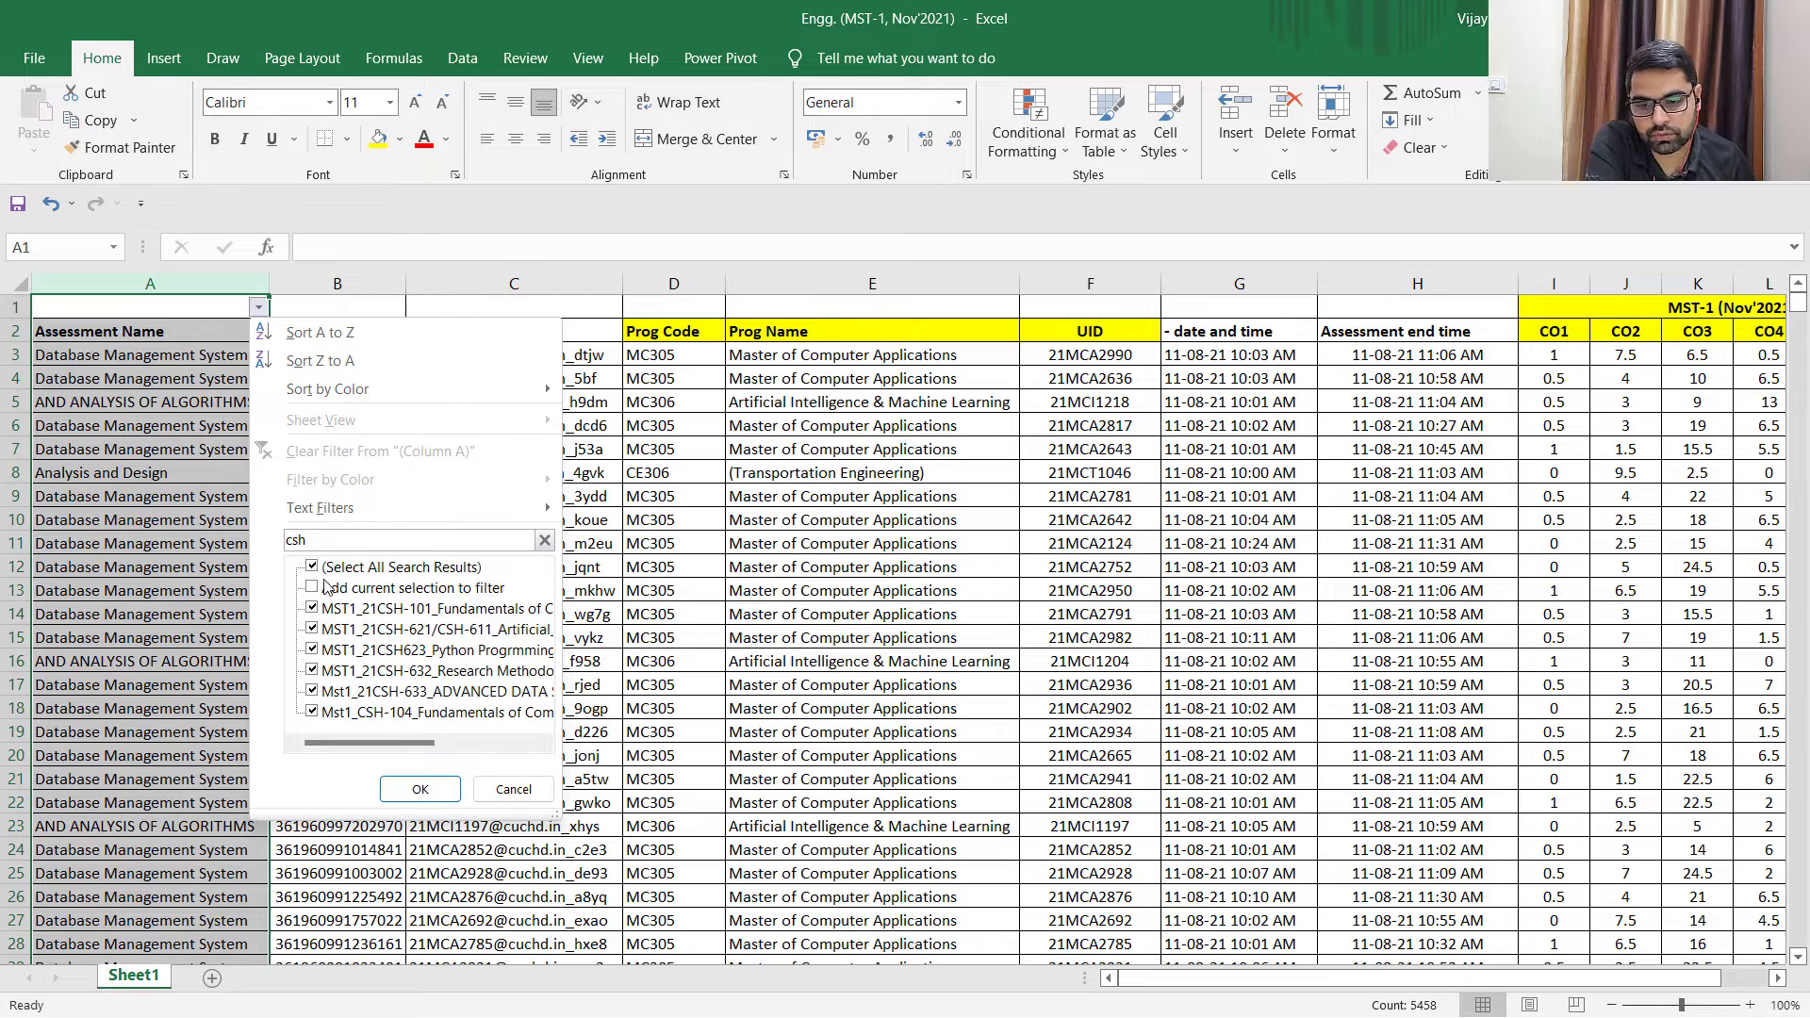
left_click(313, 631)
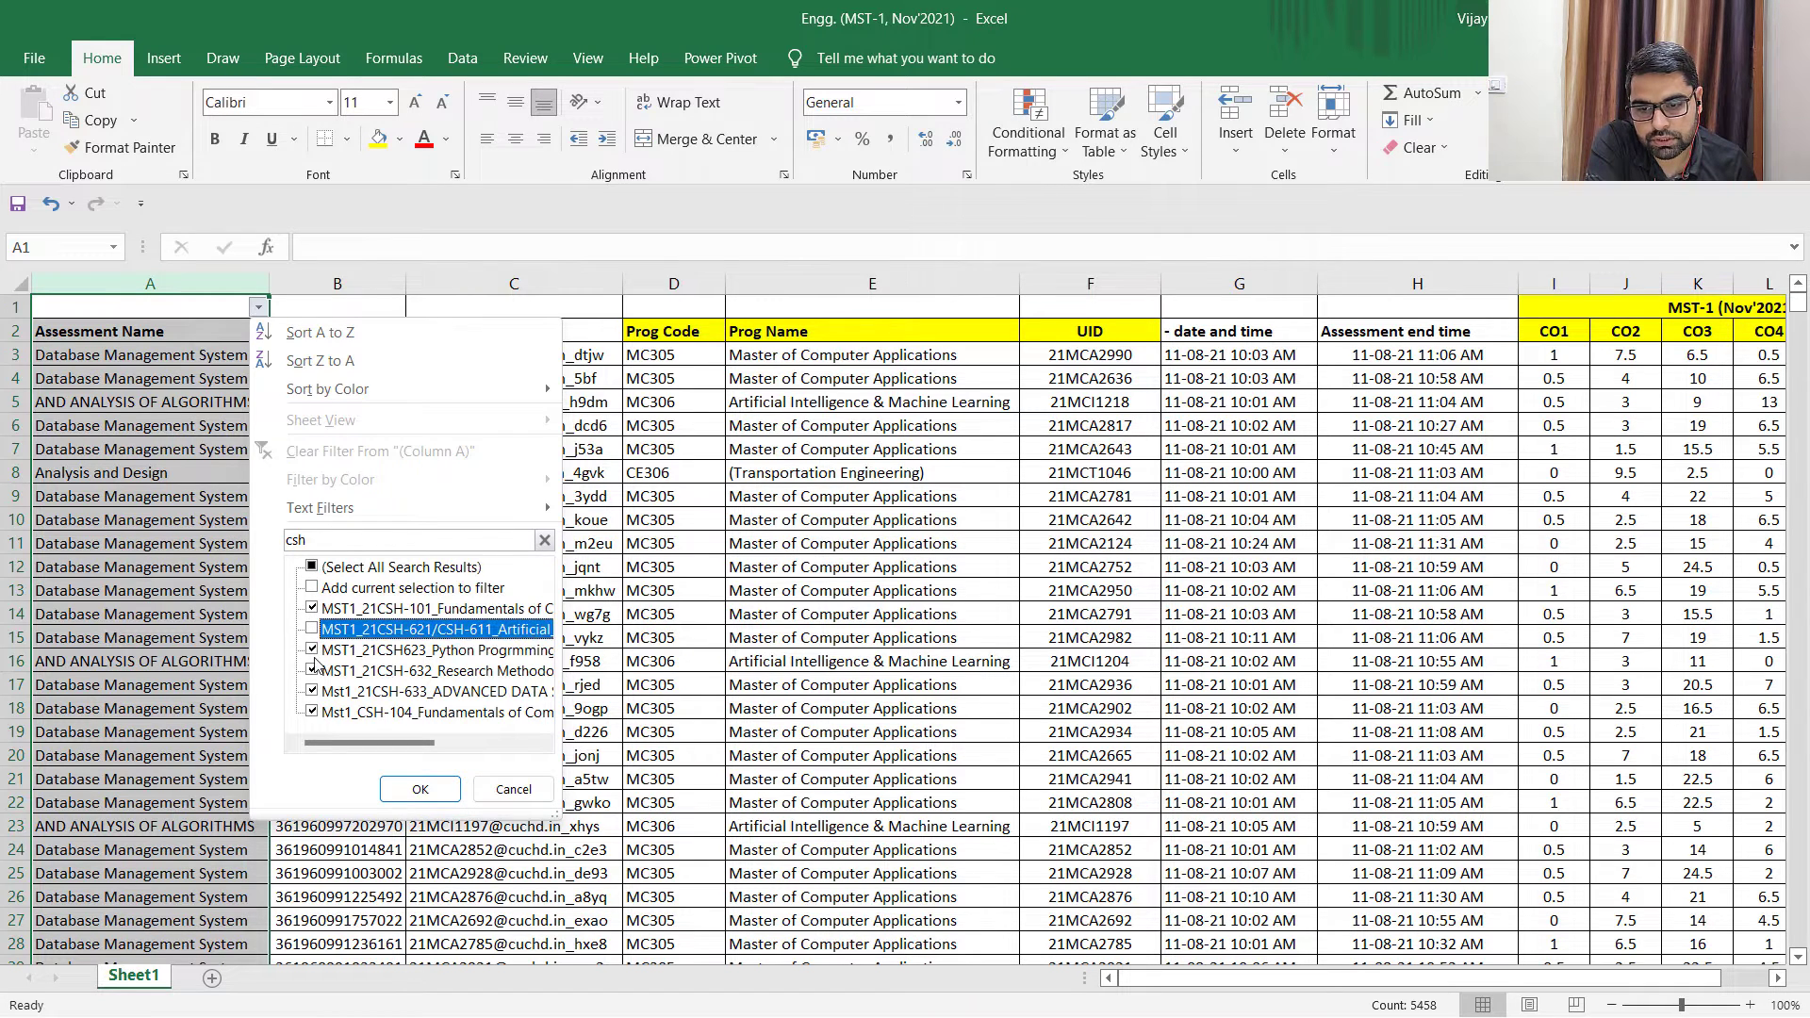
left_click(313, 651)
left_click(312, 670)
left_click(313, 691)
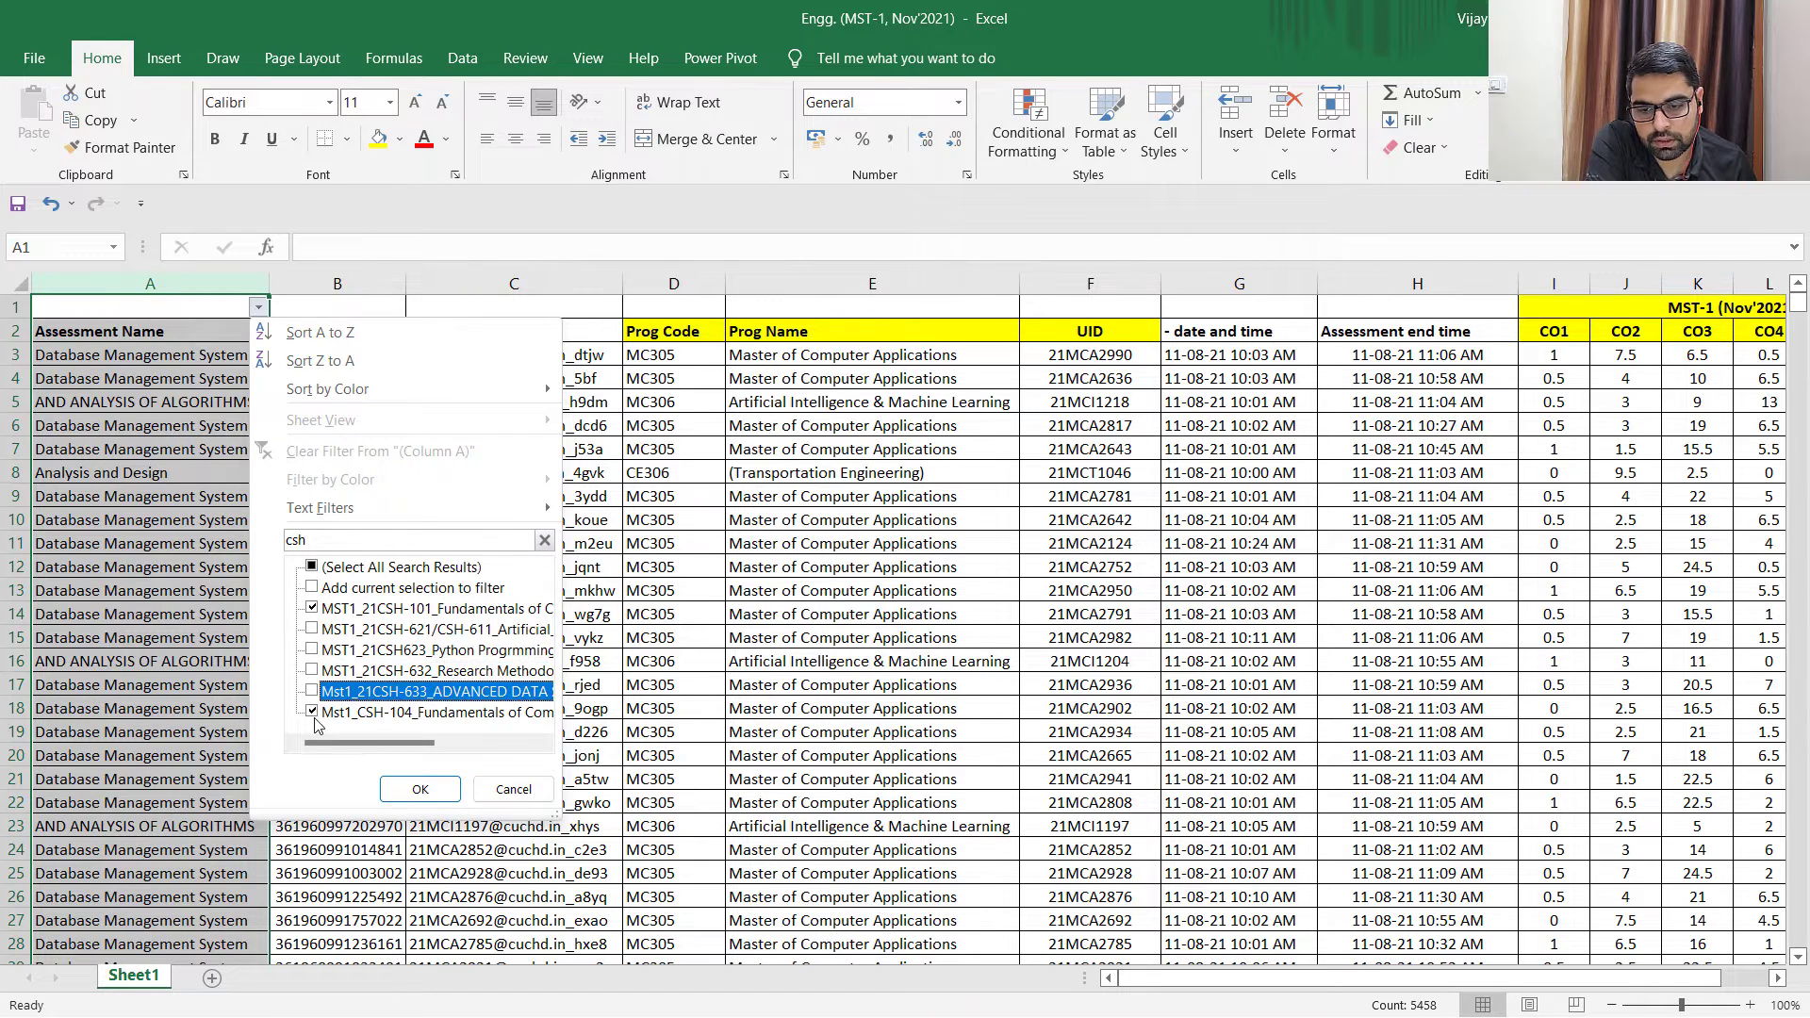
left_click(313, 712)
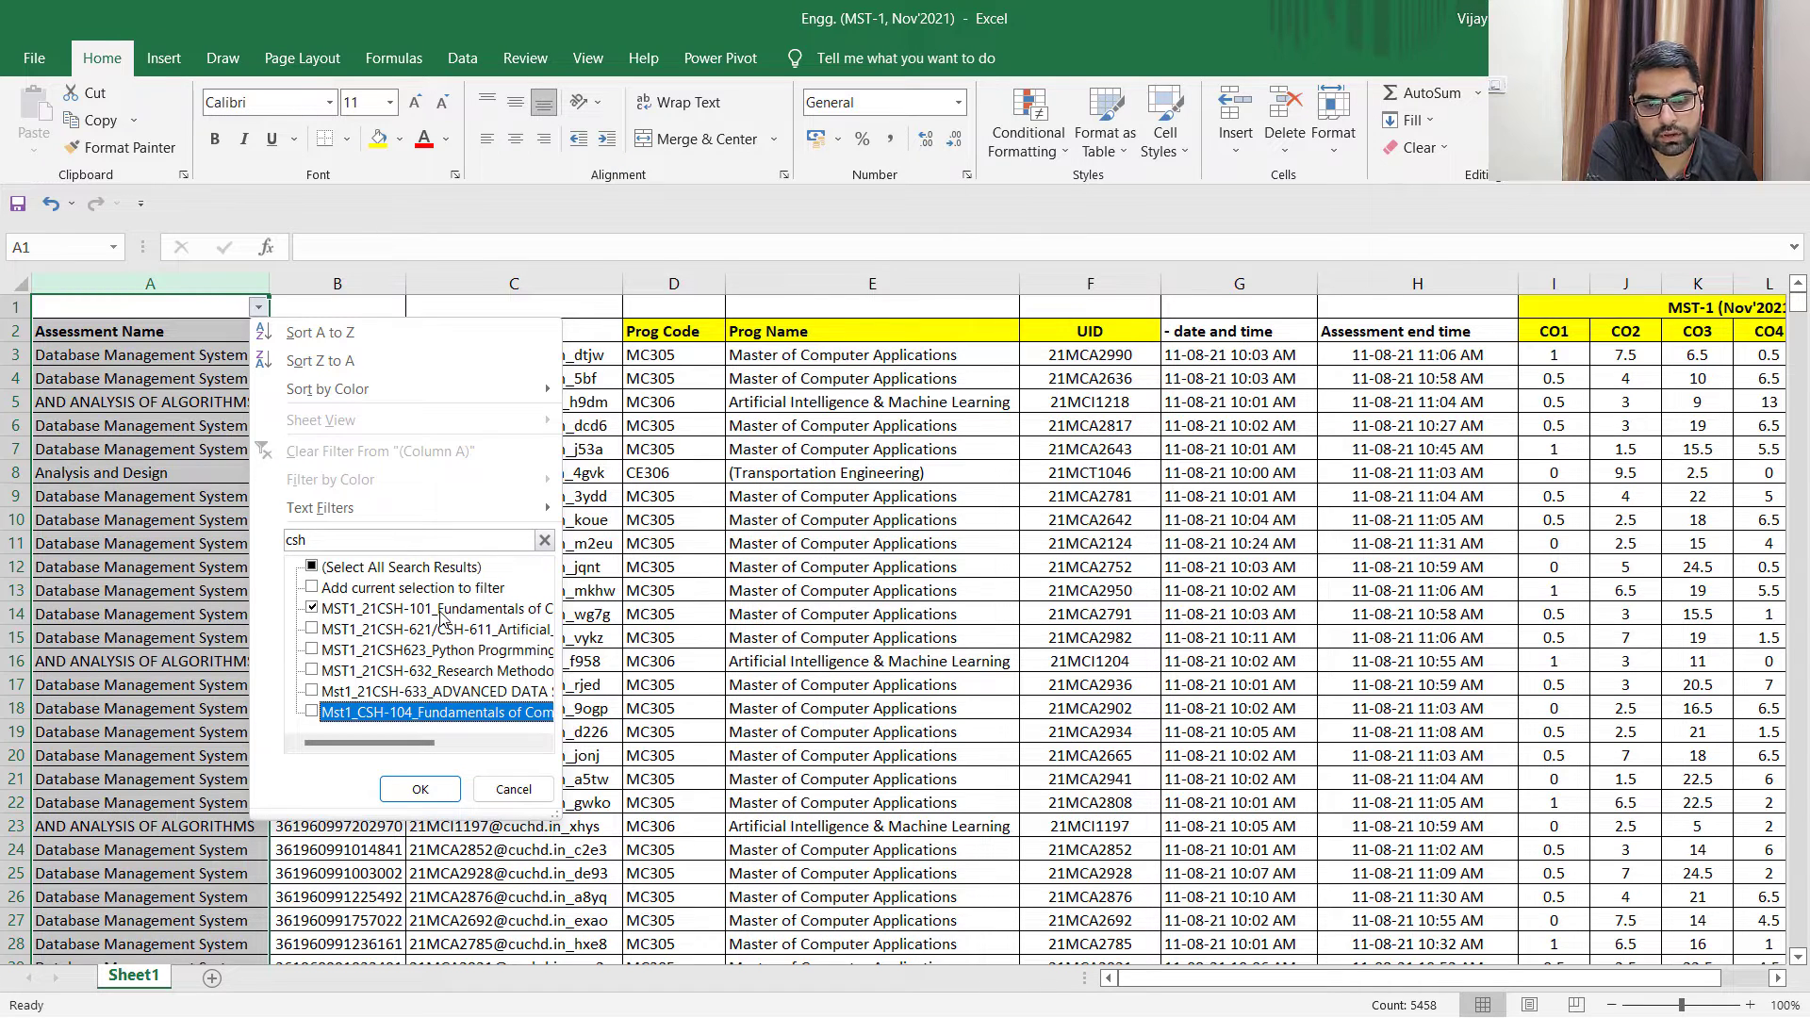
left_click(420, 789)
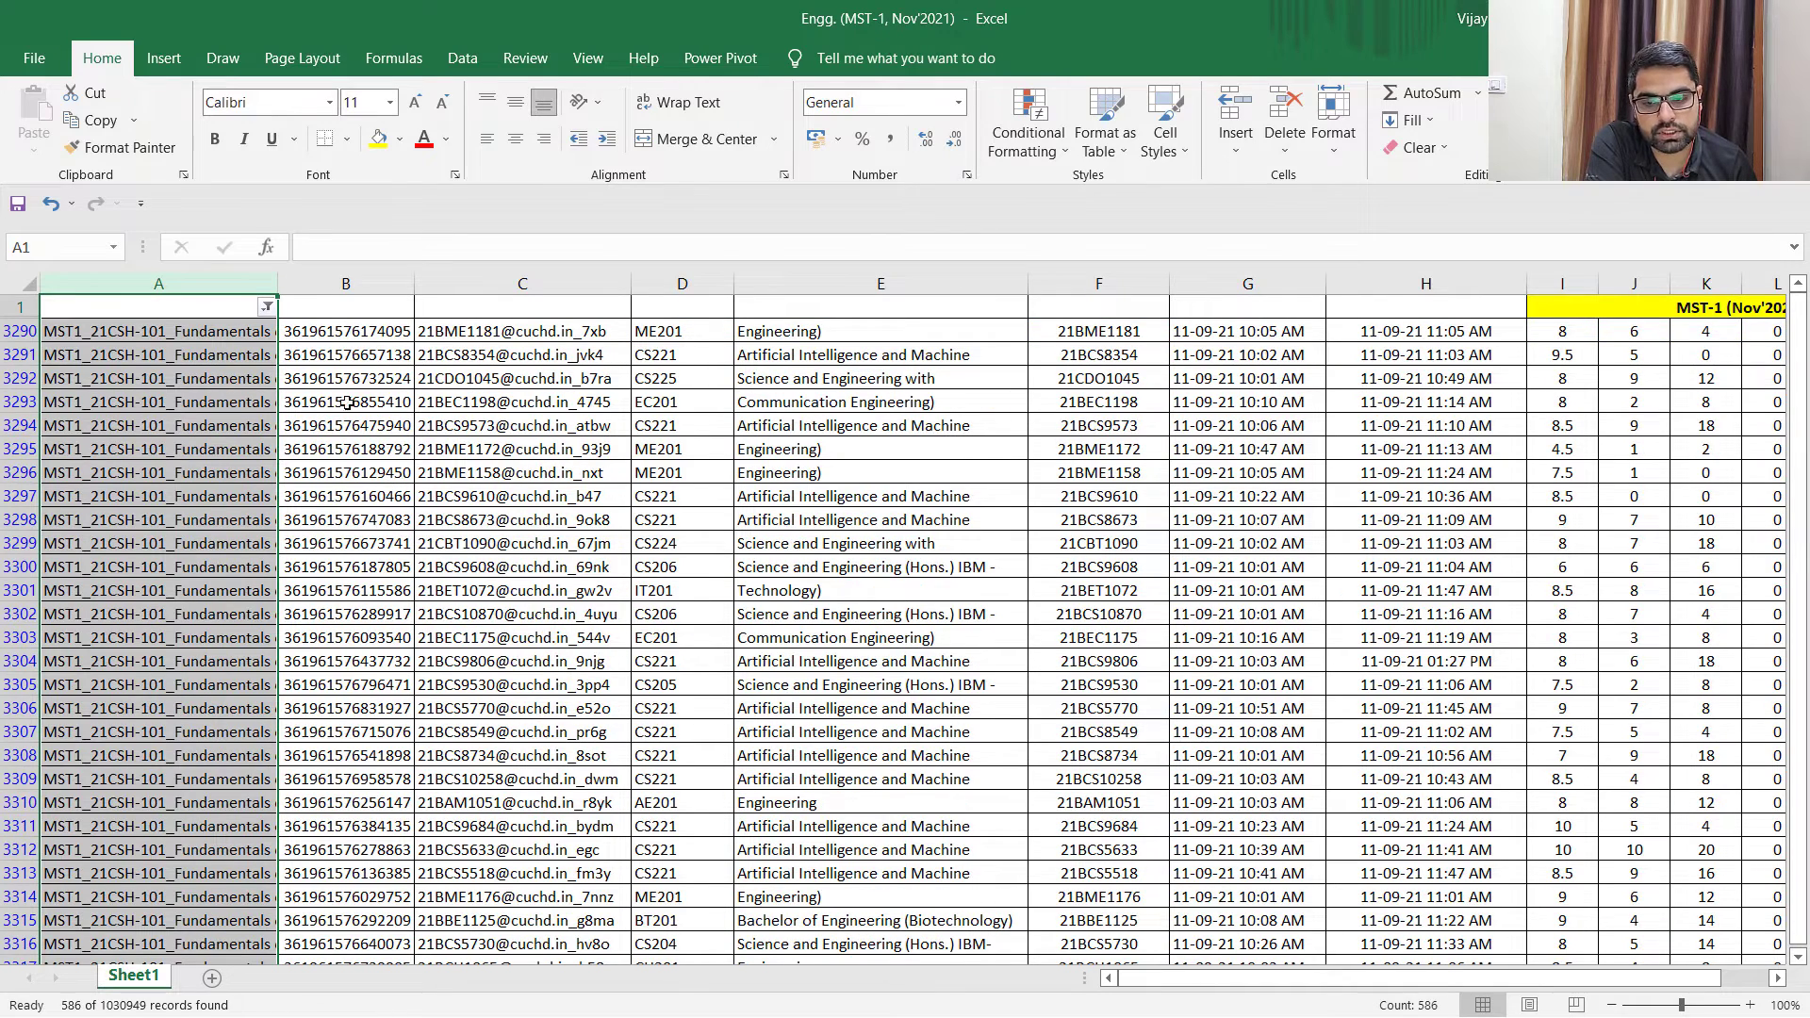
left_click(829, 331)
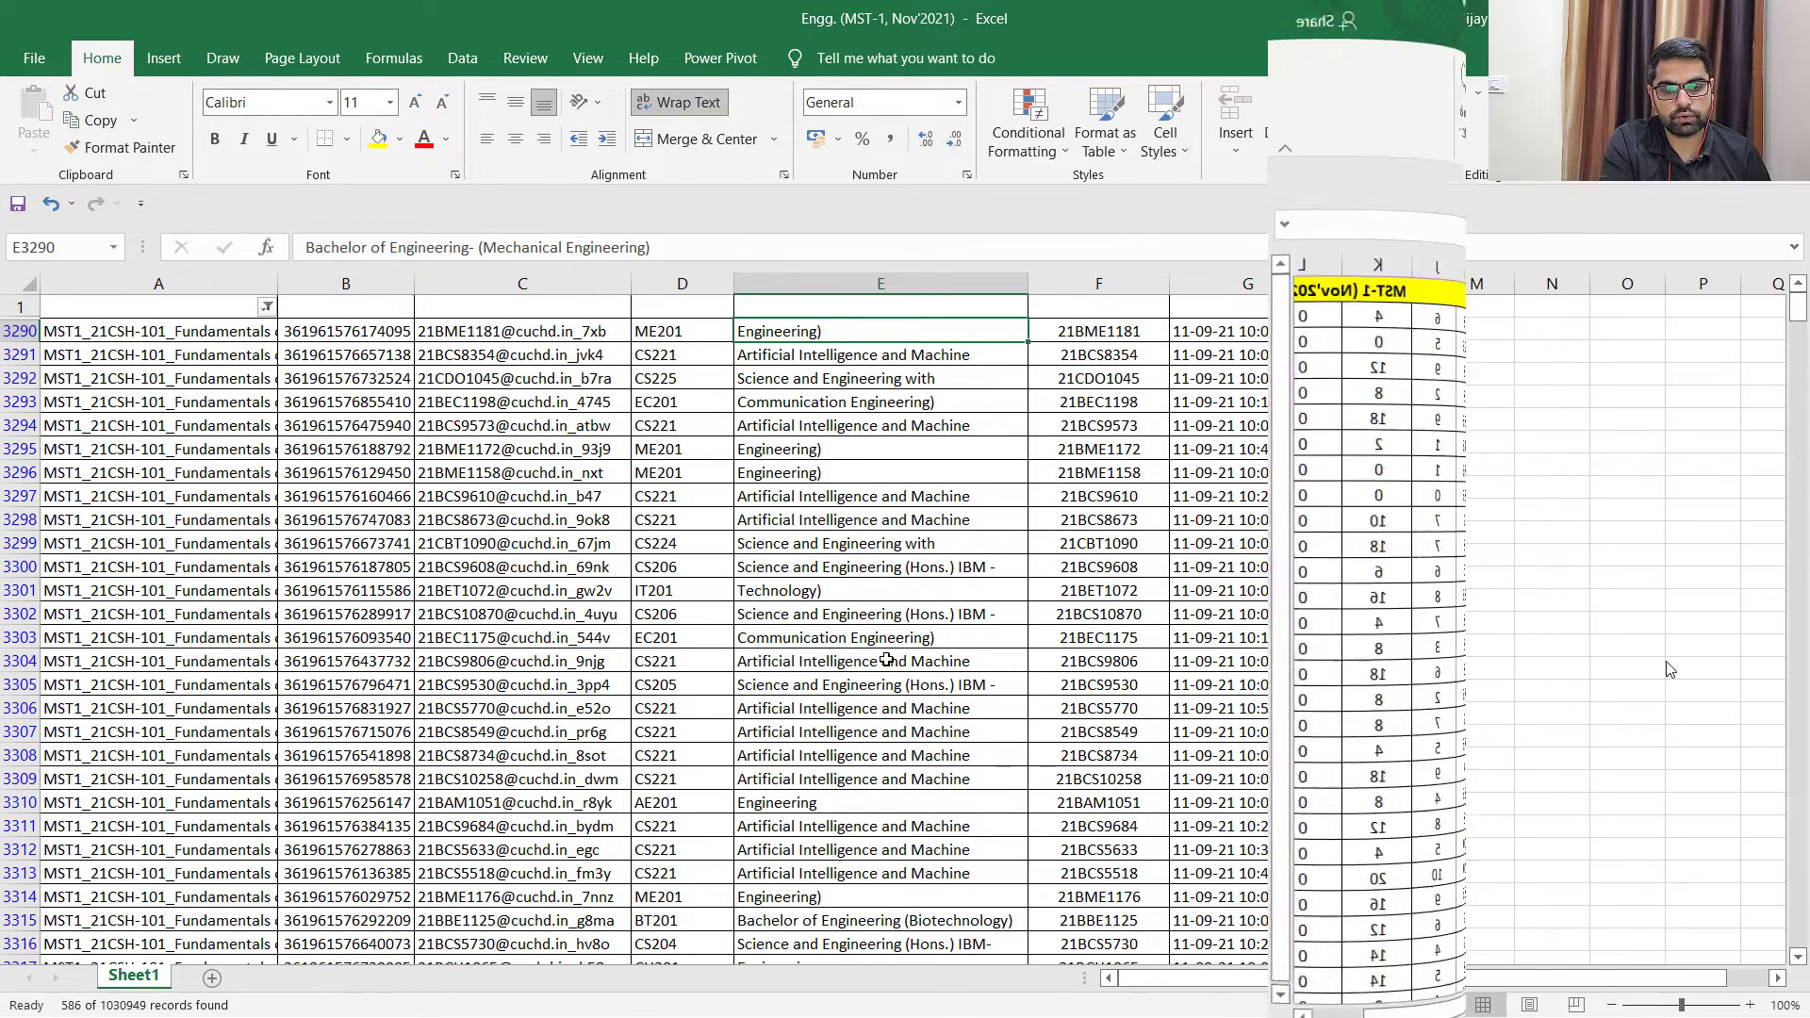
Switch to the ECE workbook and filter its CourseCode column to show only 21CSH-101.
key("alt+Tab")
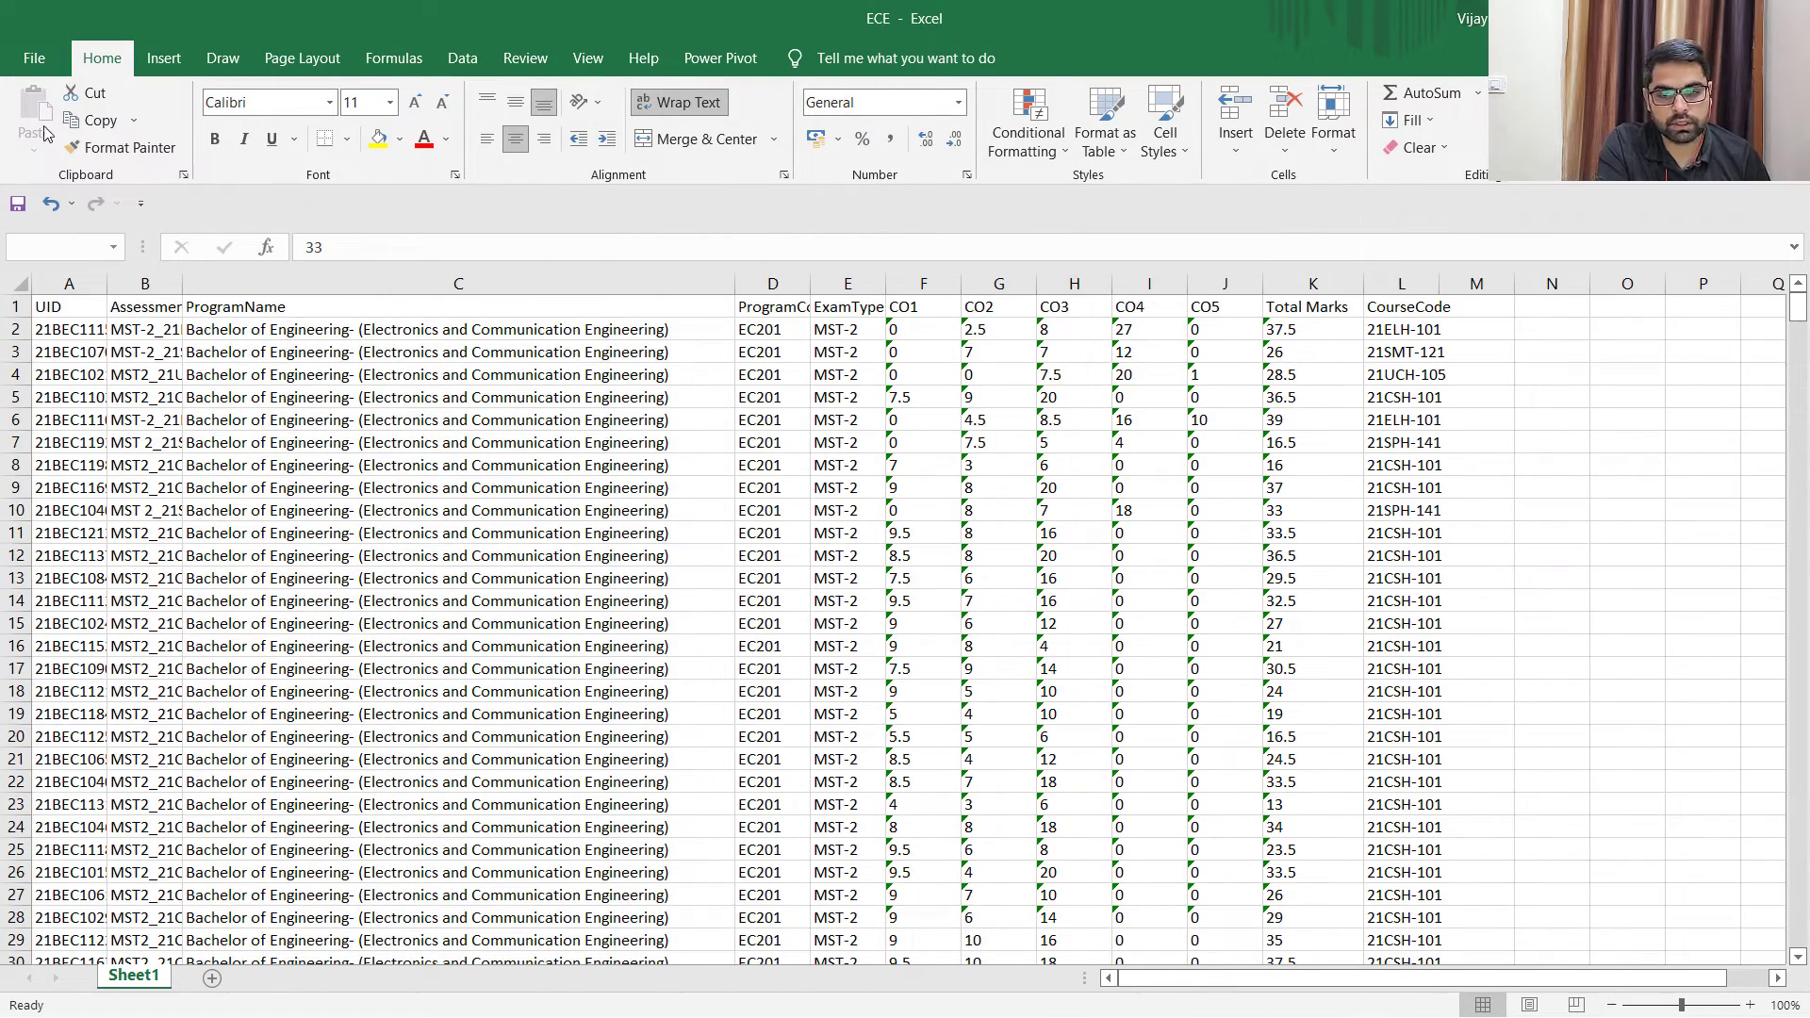
left_click(1395, 332)
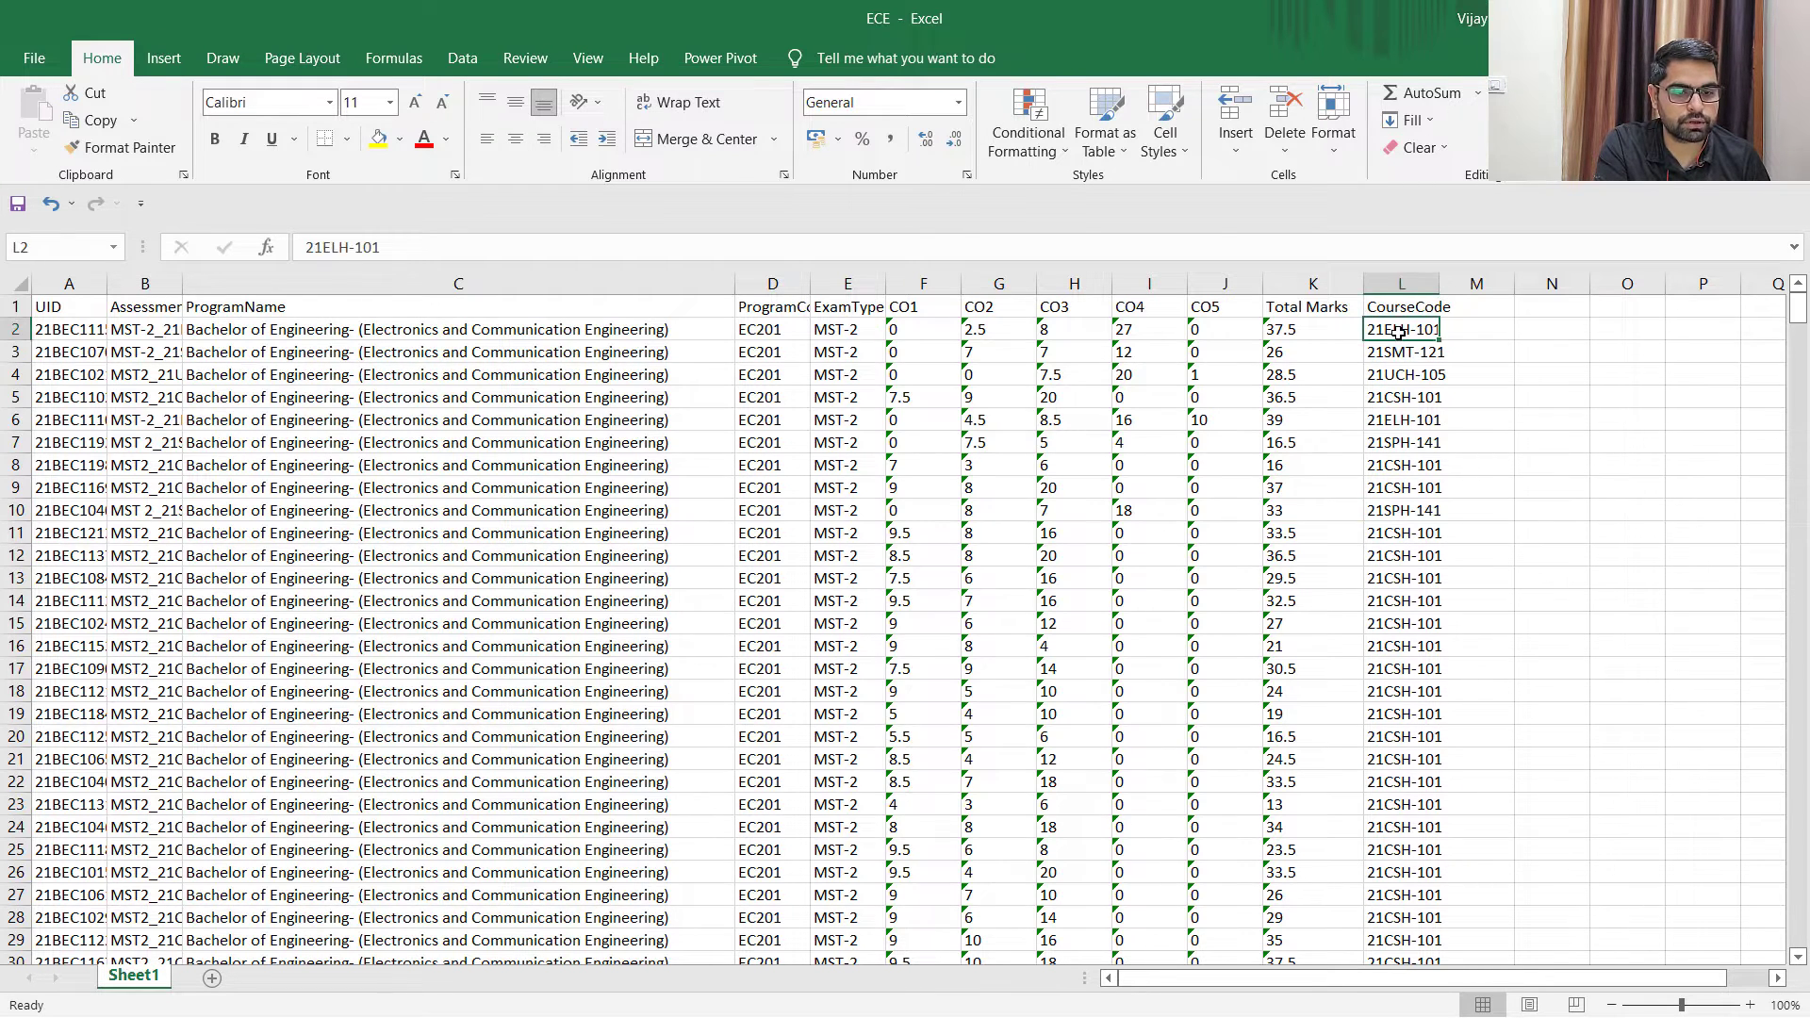
left_click(1398, 282)
left_click(1532, 132)
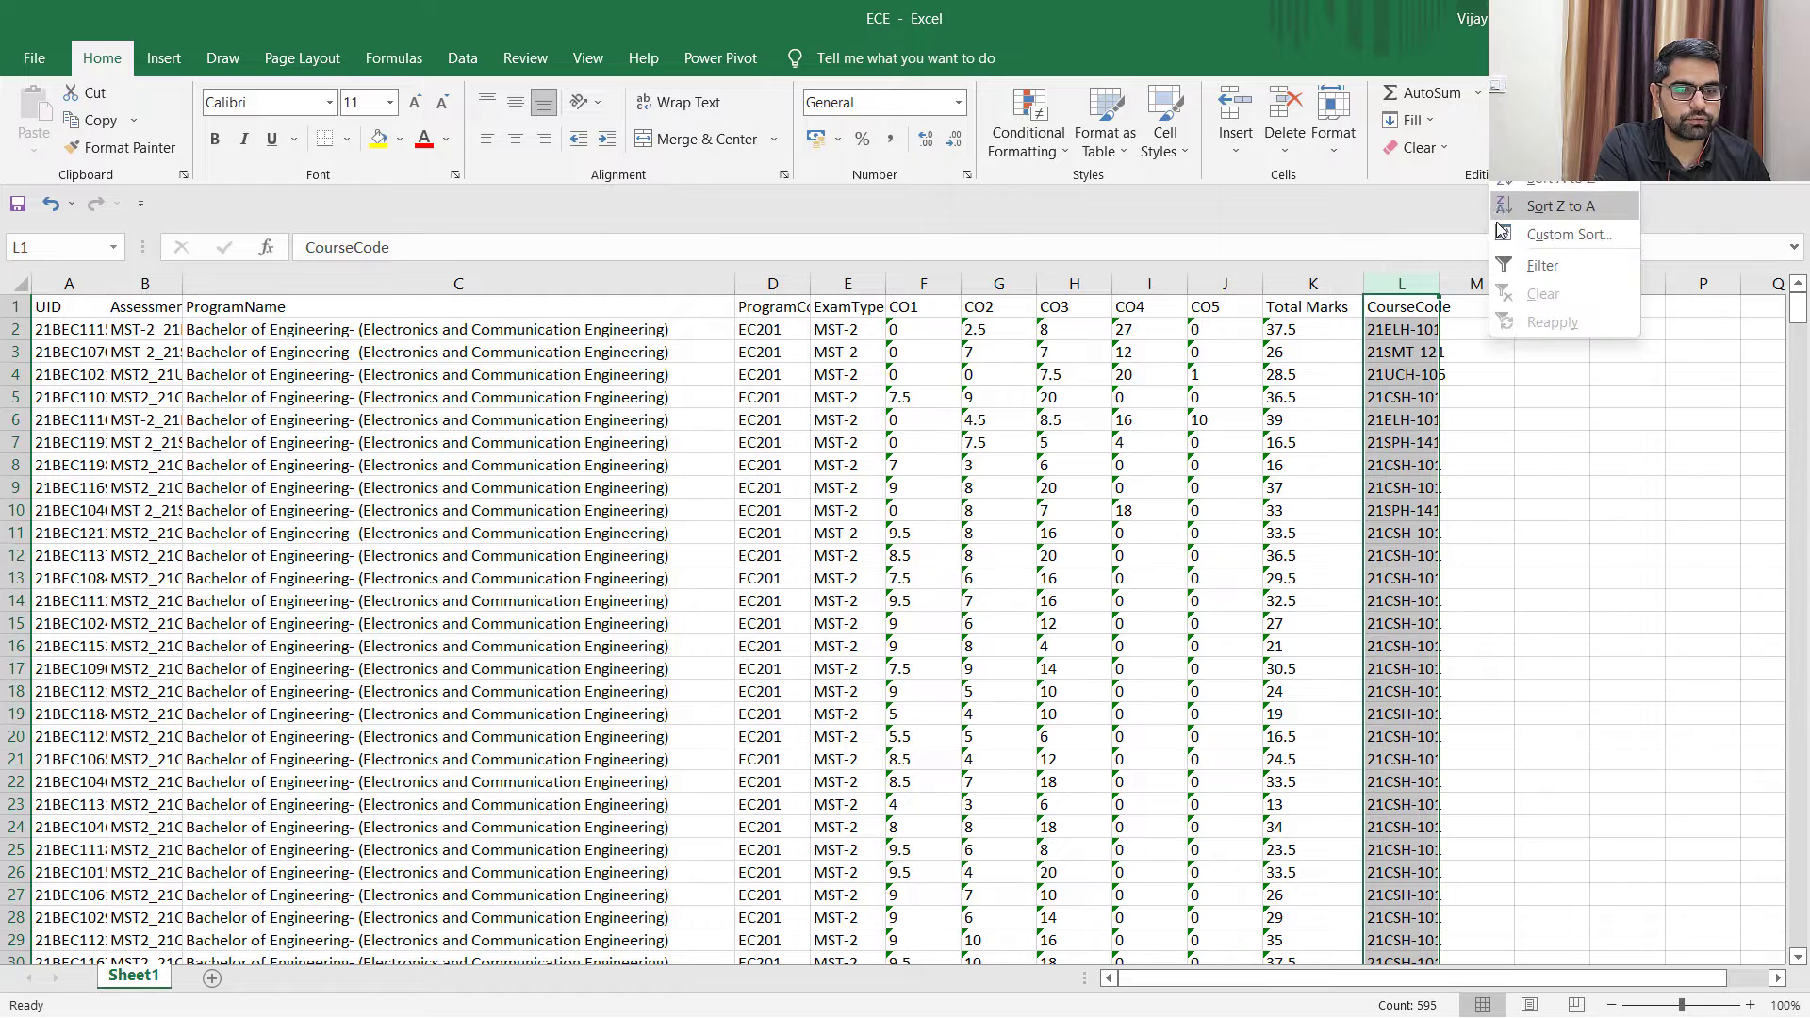
left_click(1527, 262)
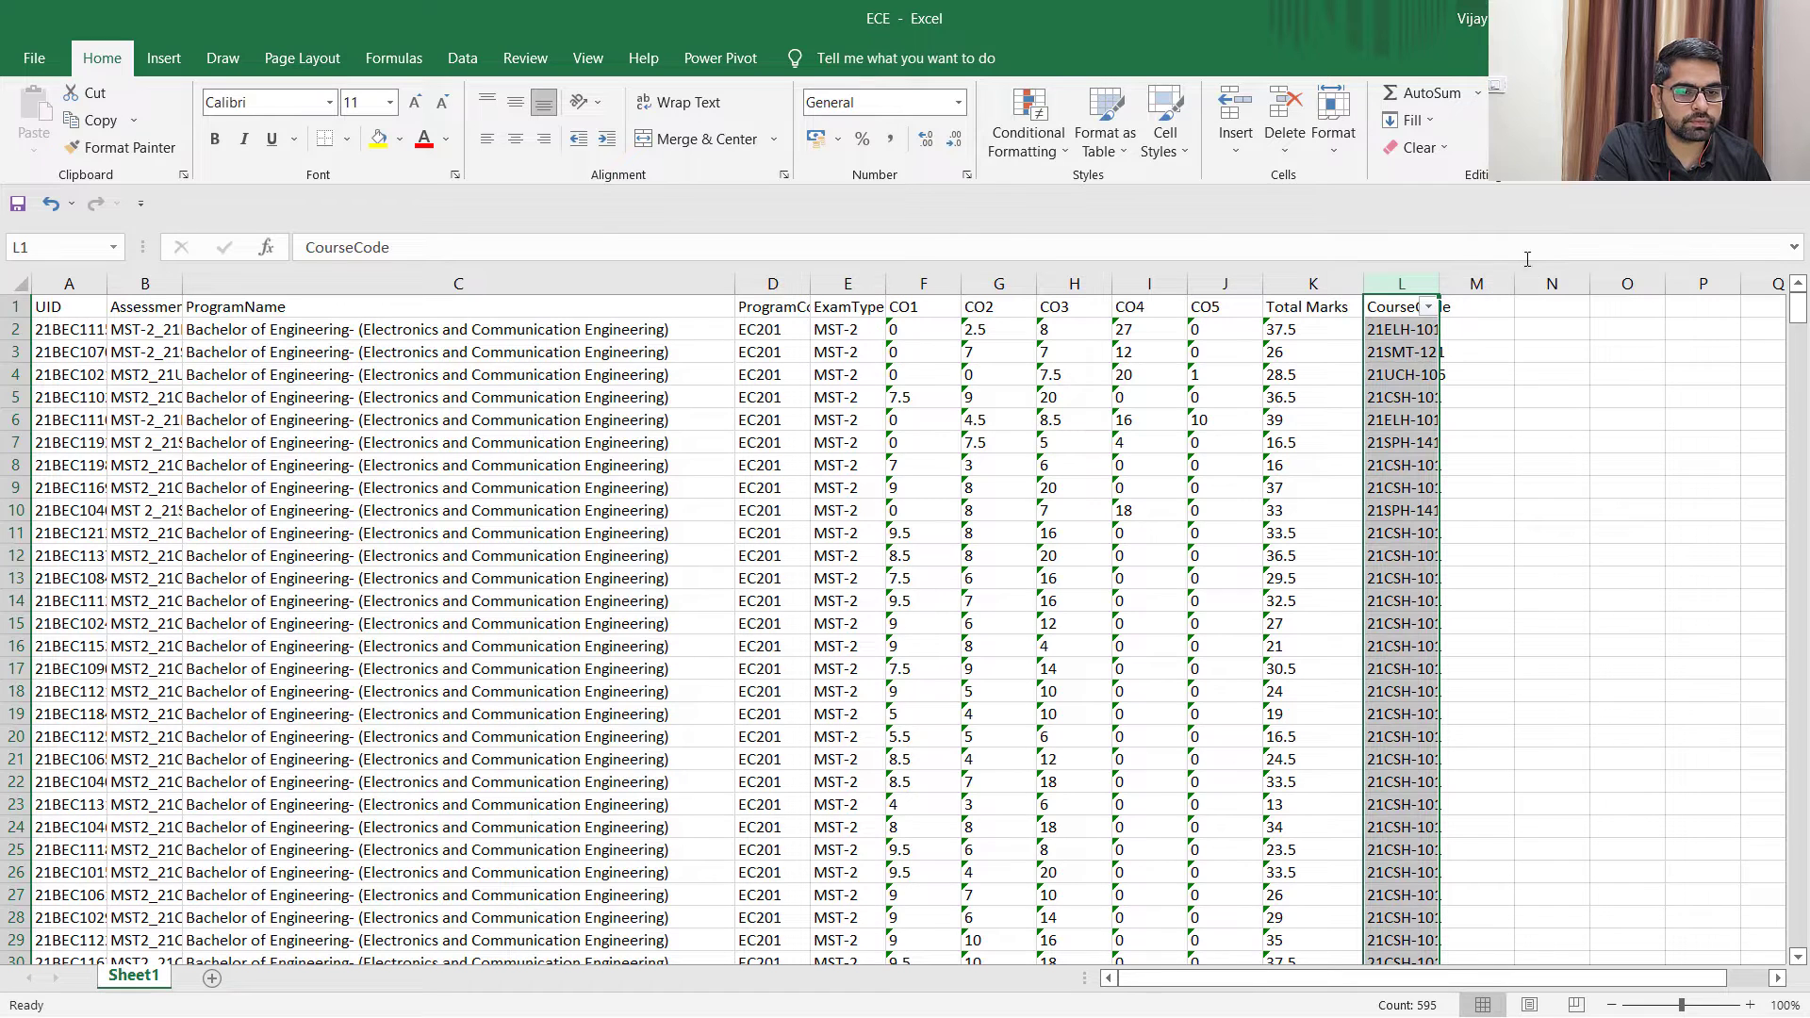
left_click(1429, 308)
left_click(1482, 567)
left_click(1483, 586)
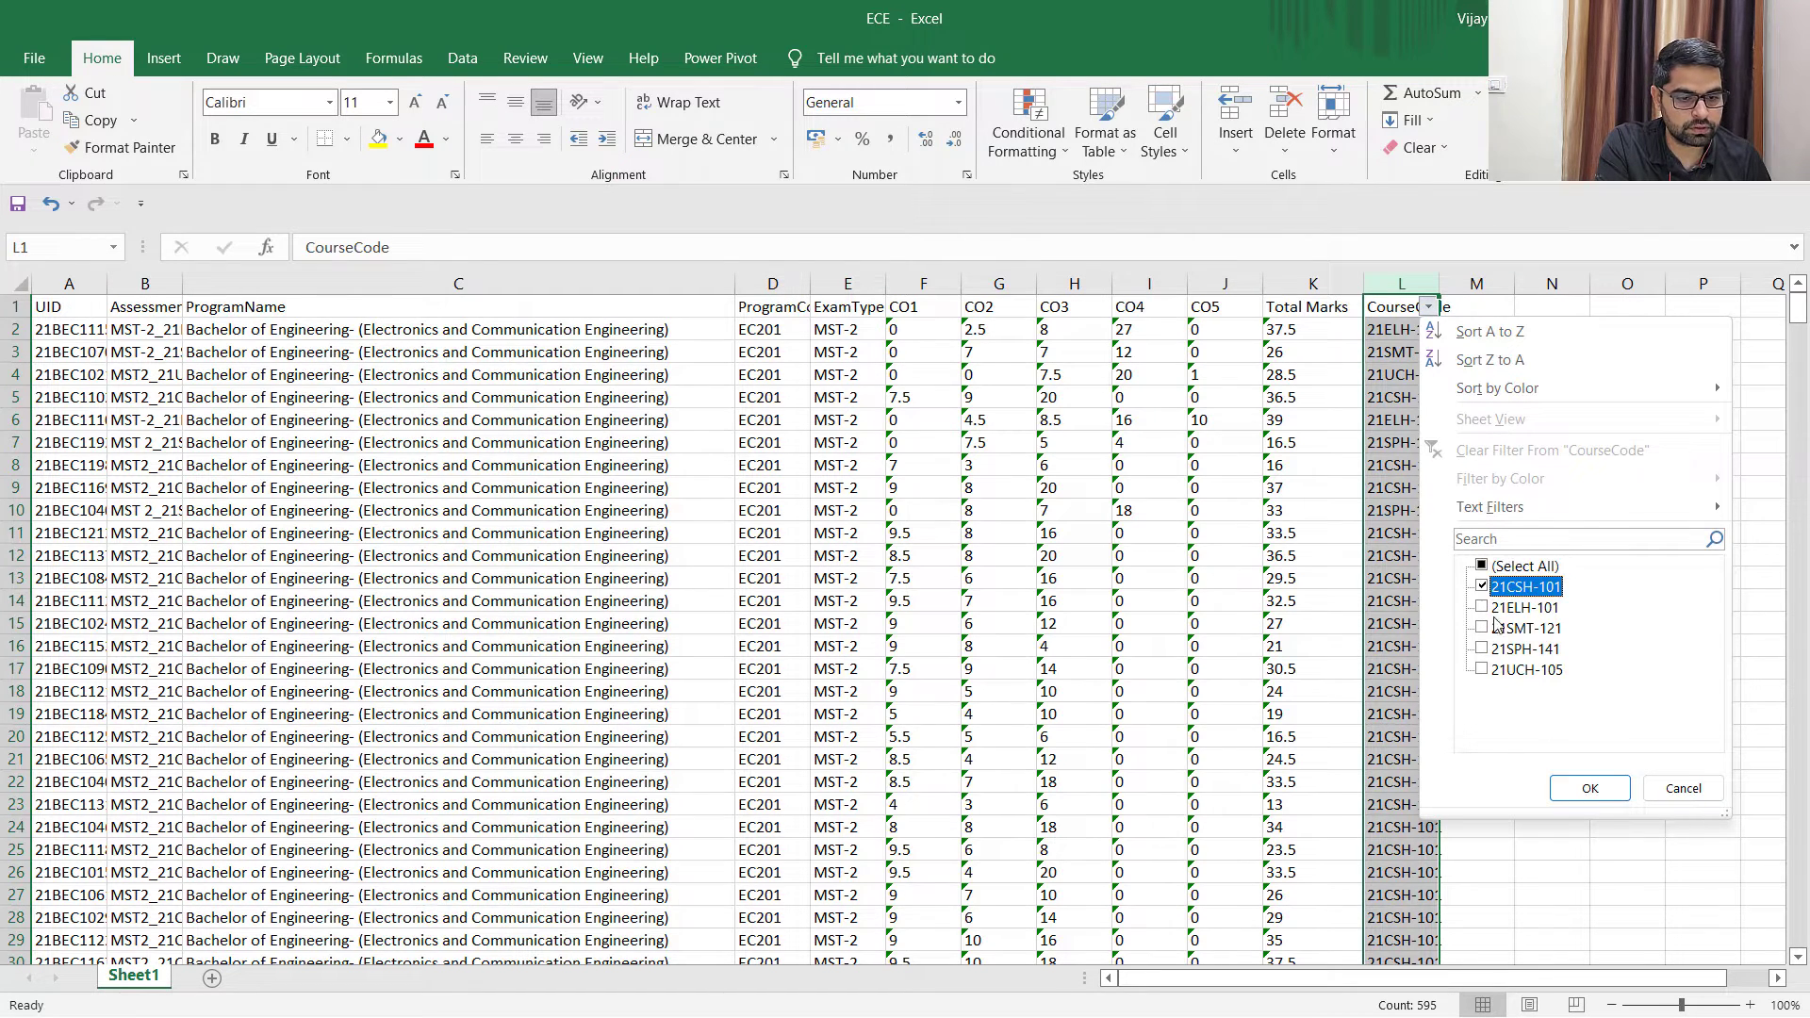
left_click(1592, 794)
left_click(1603, 554)
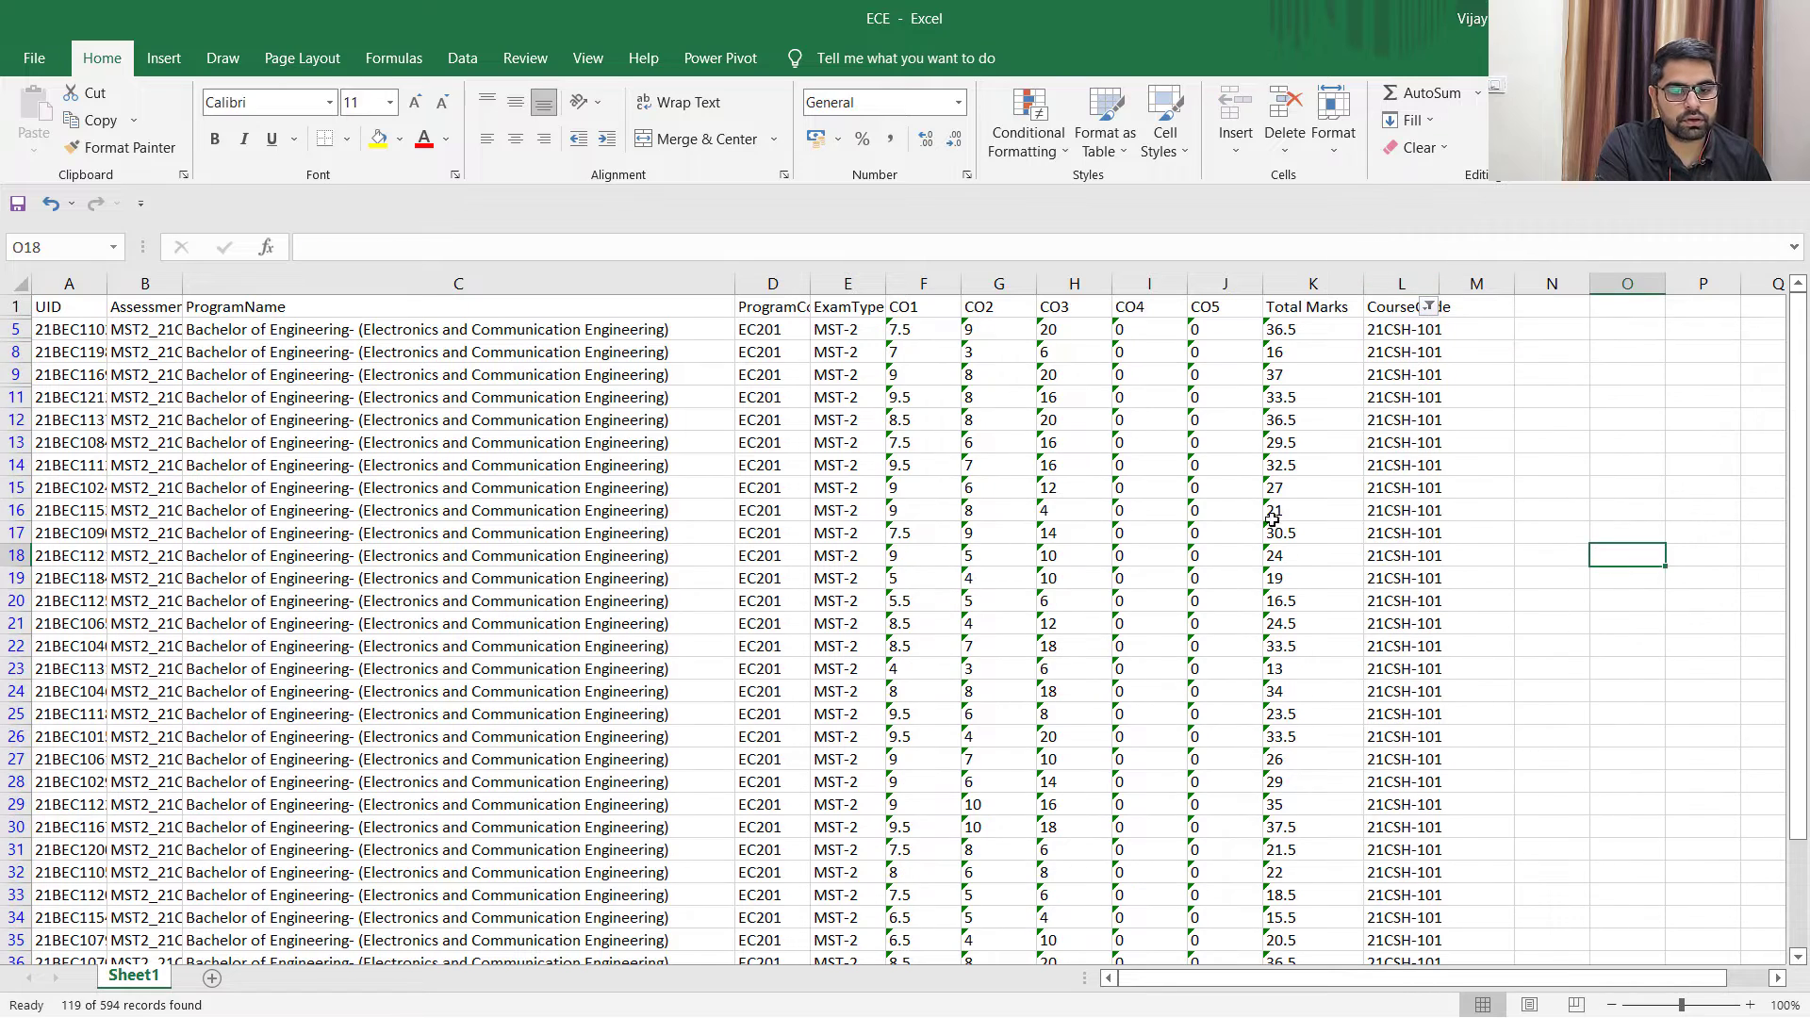
Switch to Book1 and start a VLOOKUP formula in C2 with the UID in B2 as the lookup value.
key("alt+Tab")
left_click(848, 377)
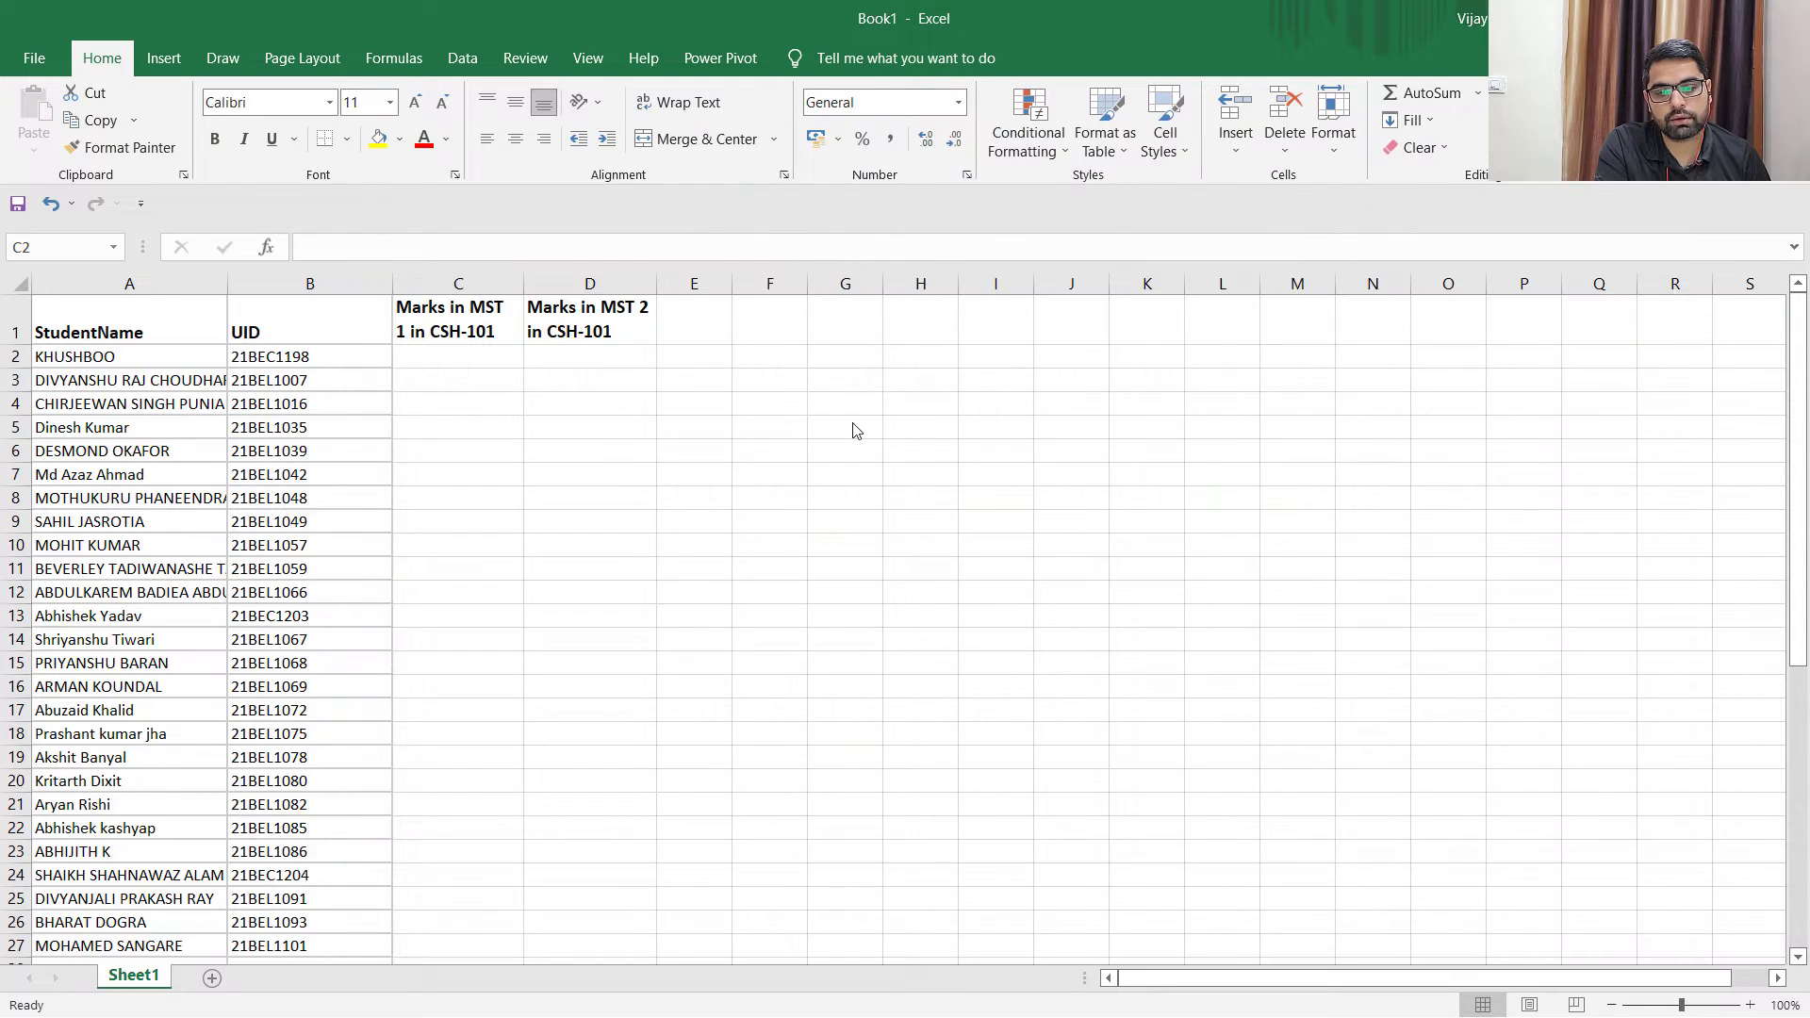
left_click(483, 361)
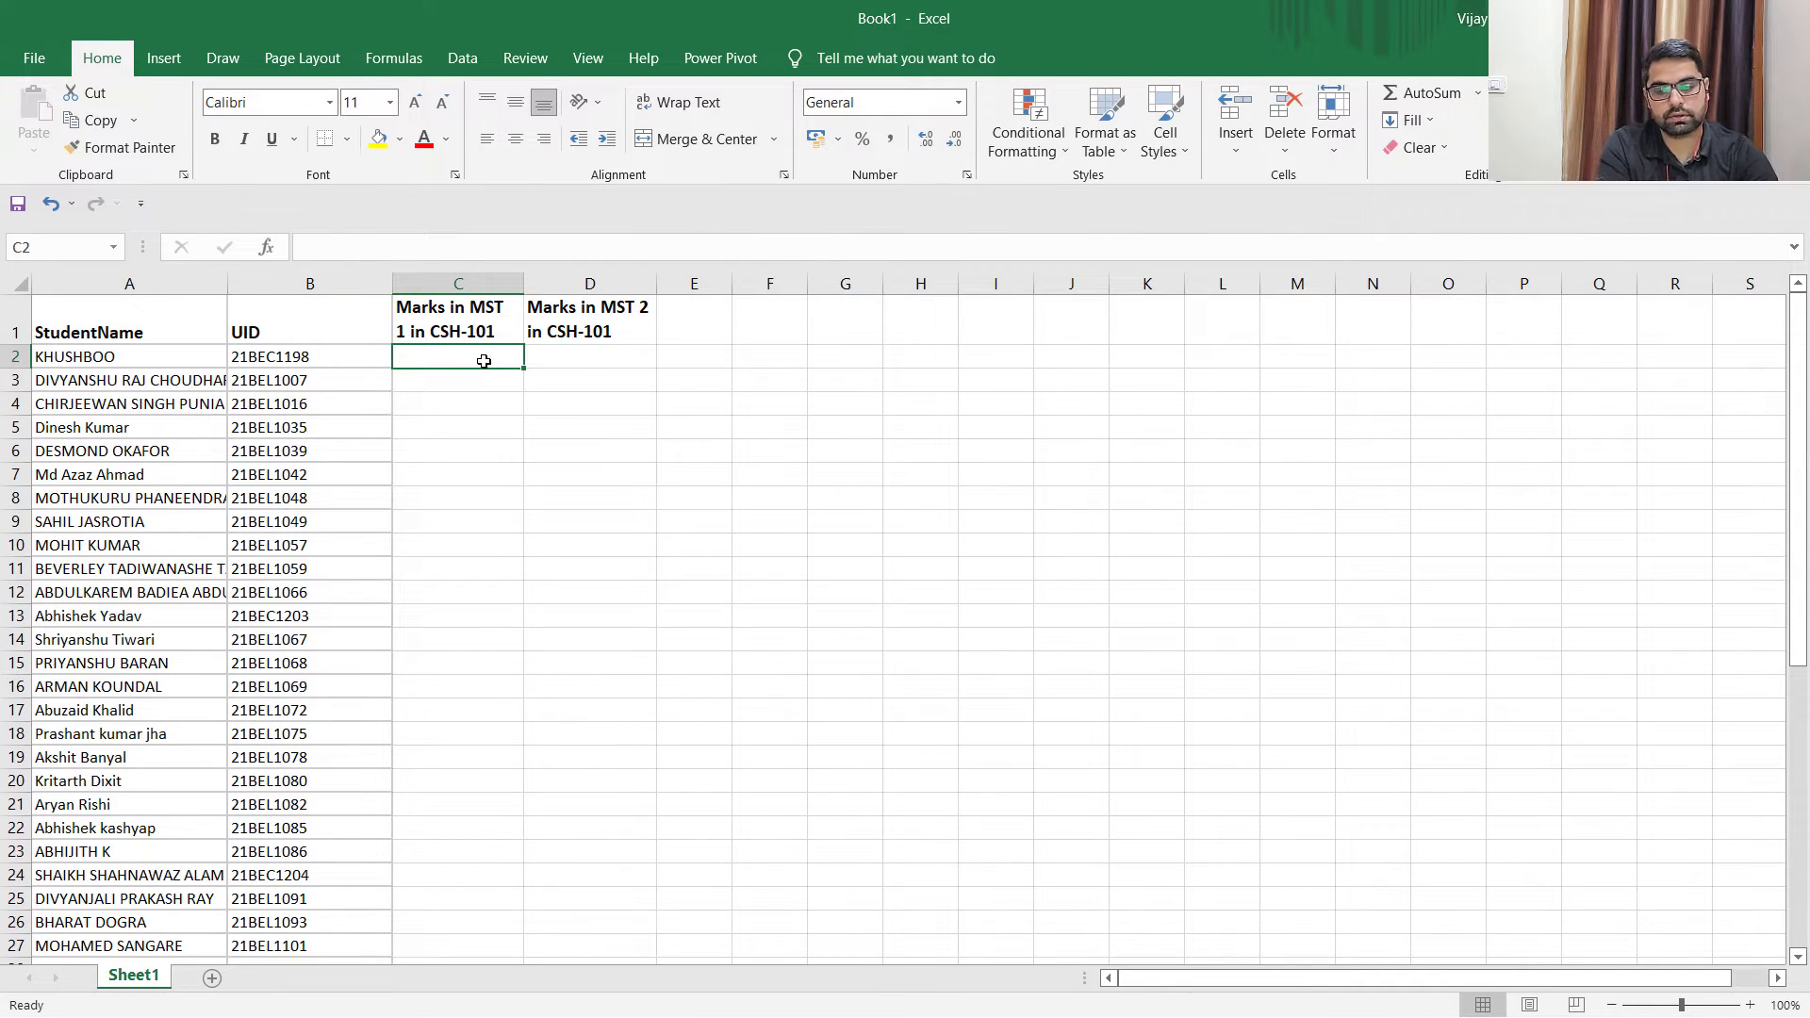
type("=")
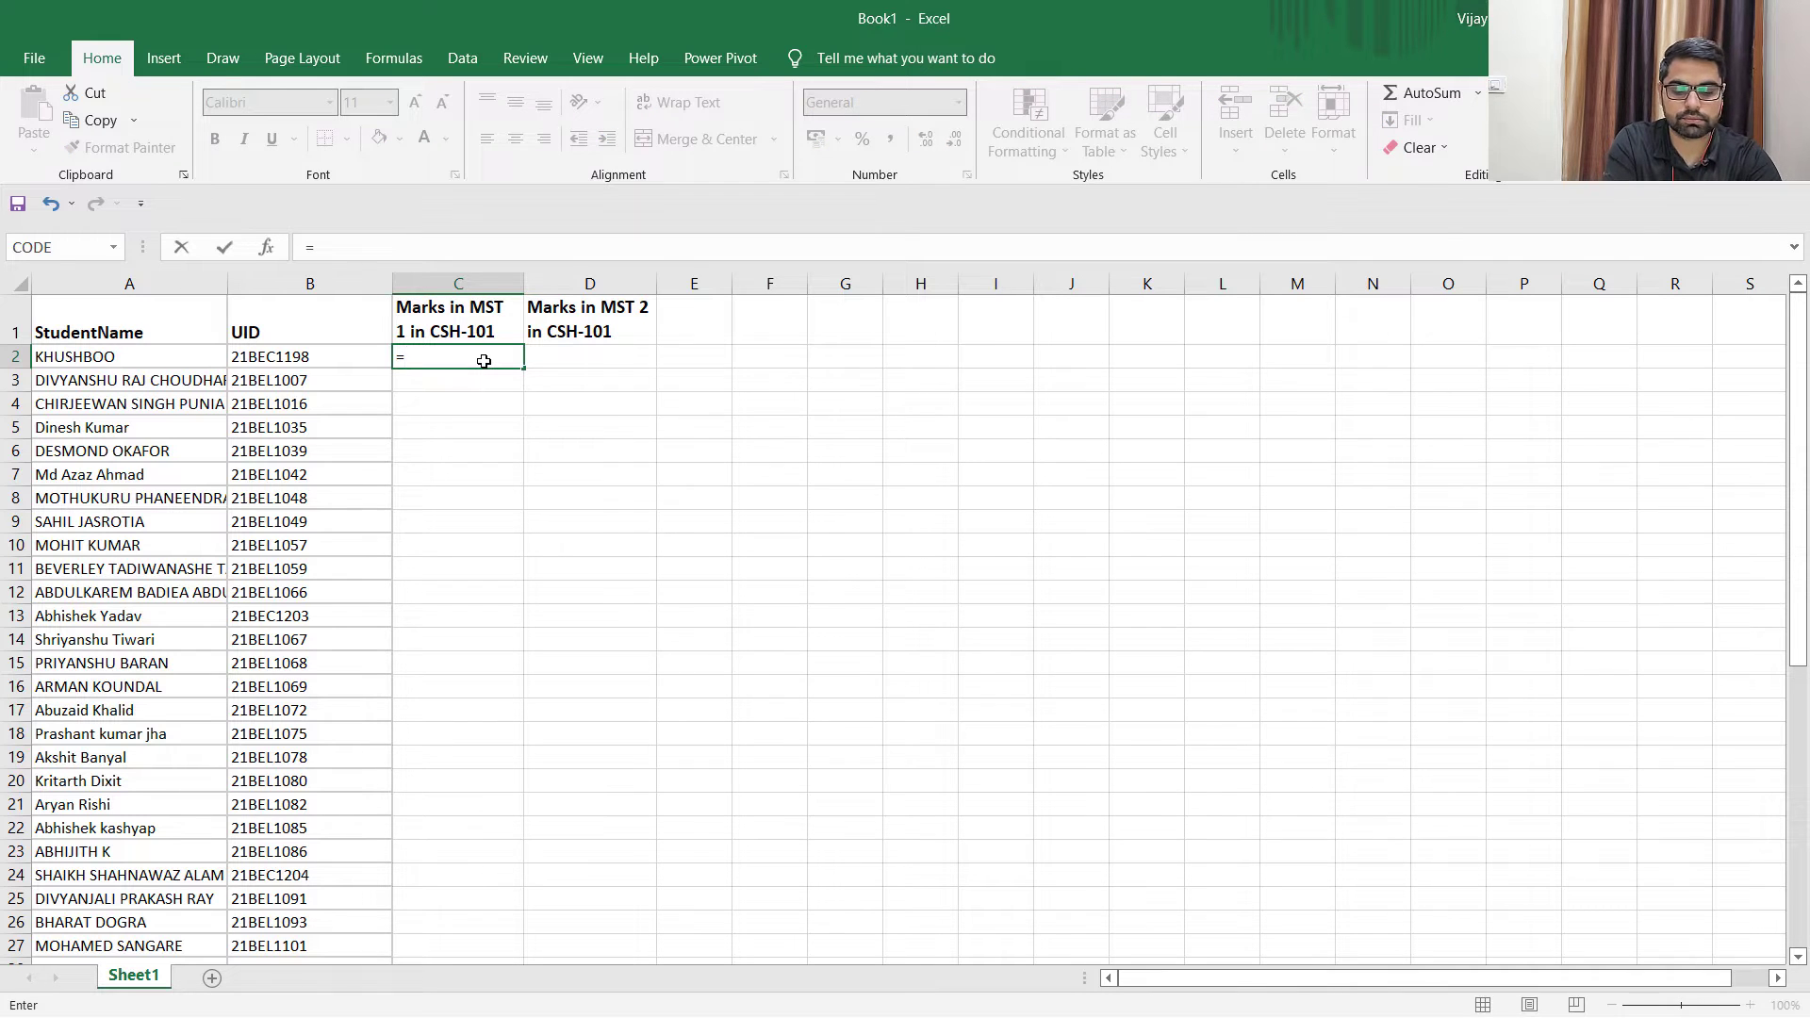
type("vlook")
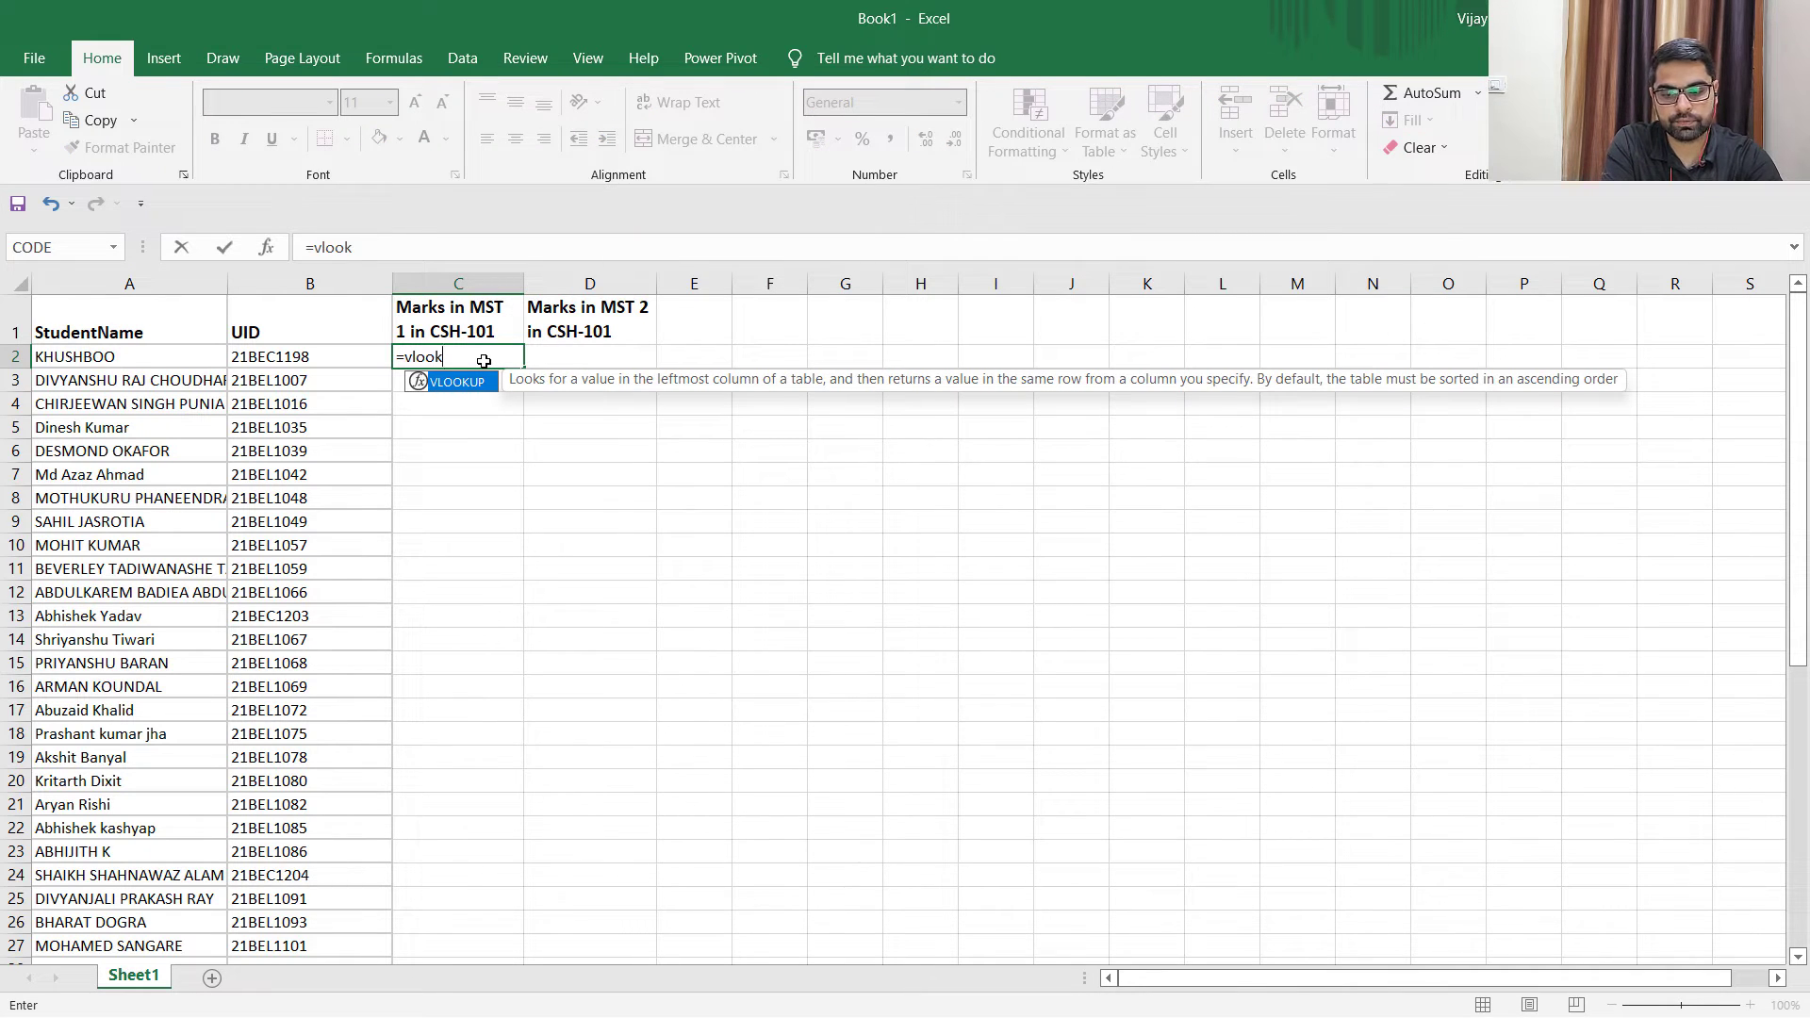
key("Tab")
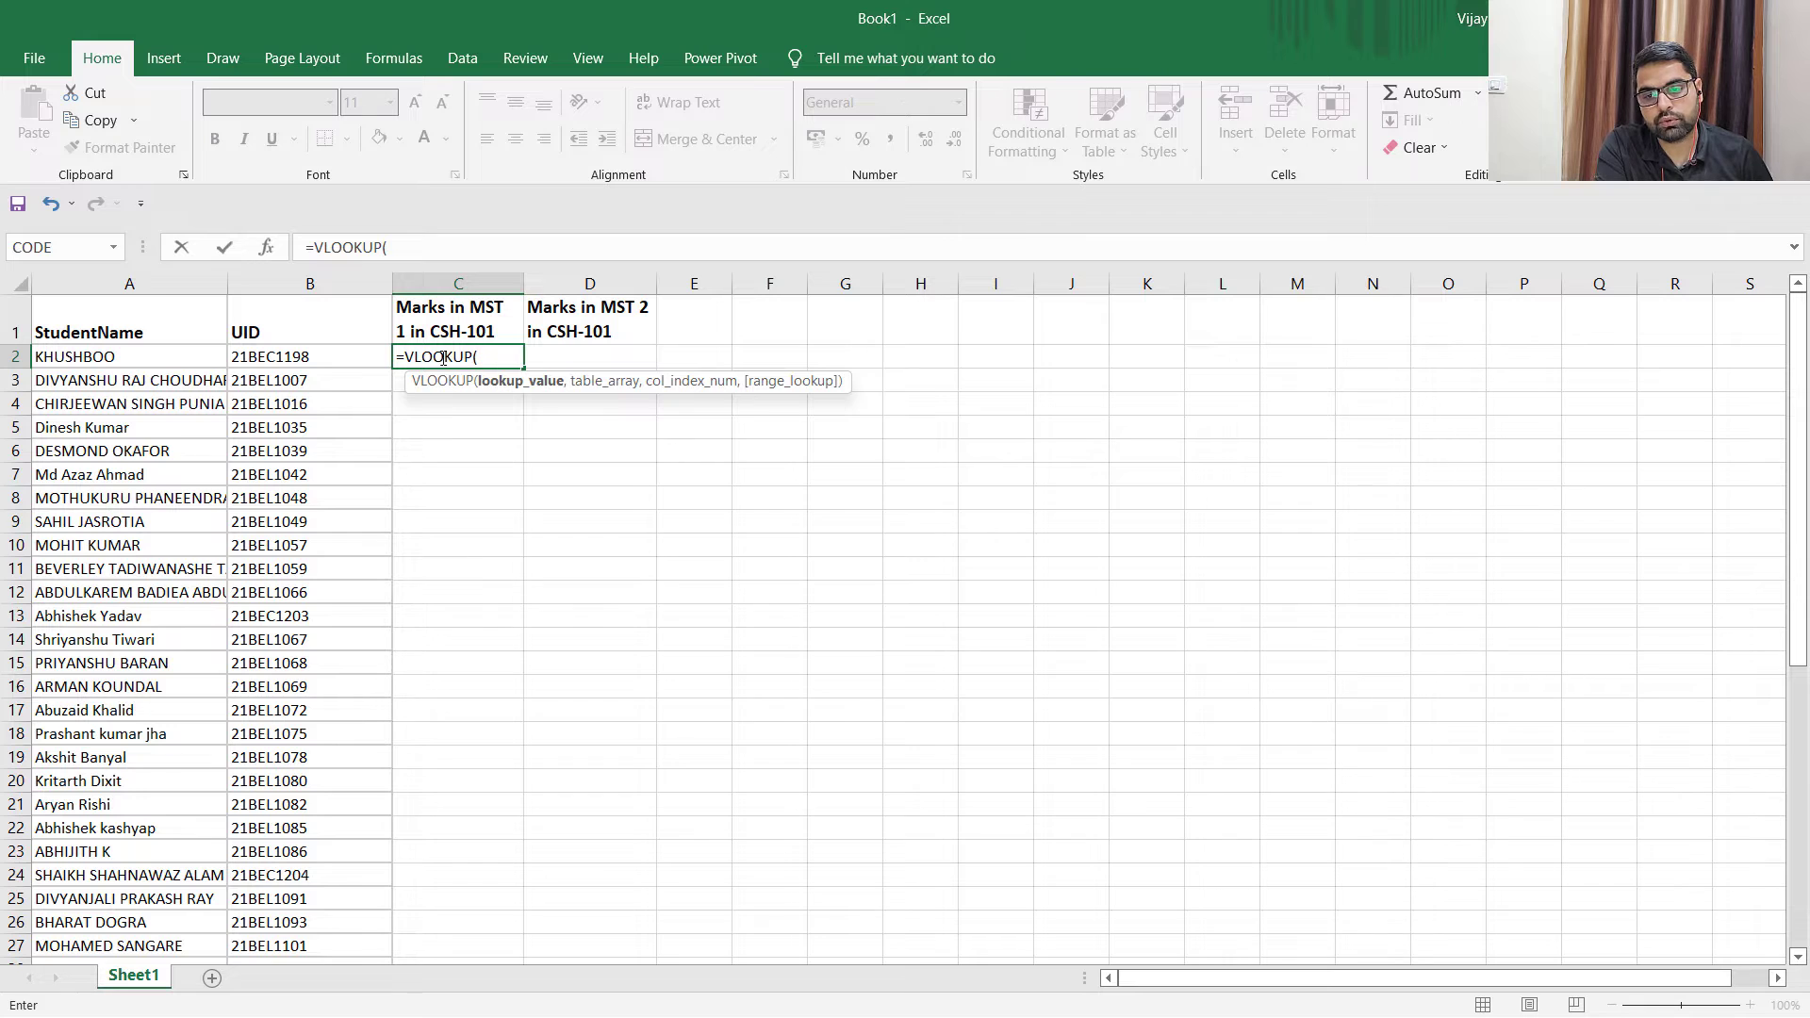
left_click(331, 367)
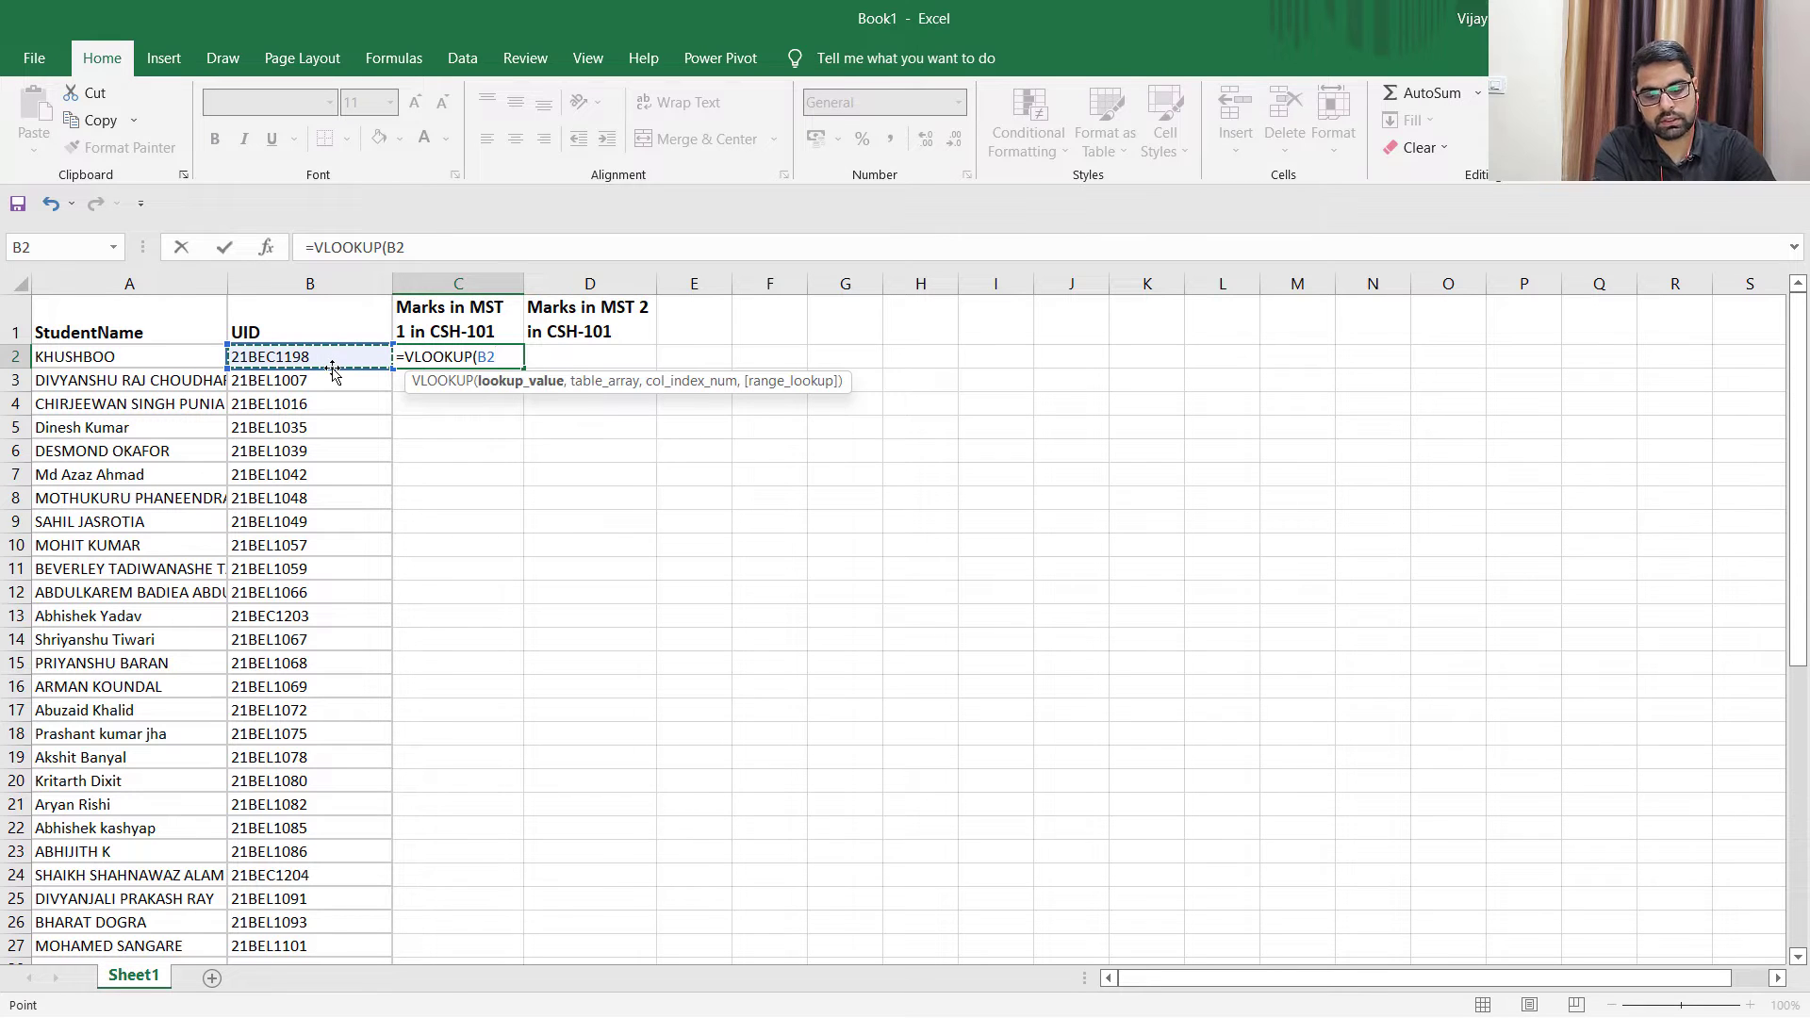
type(",")
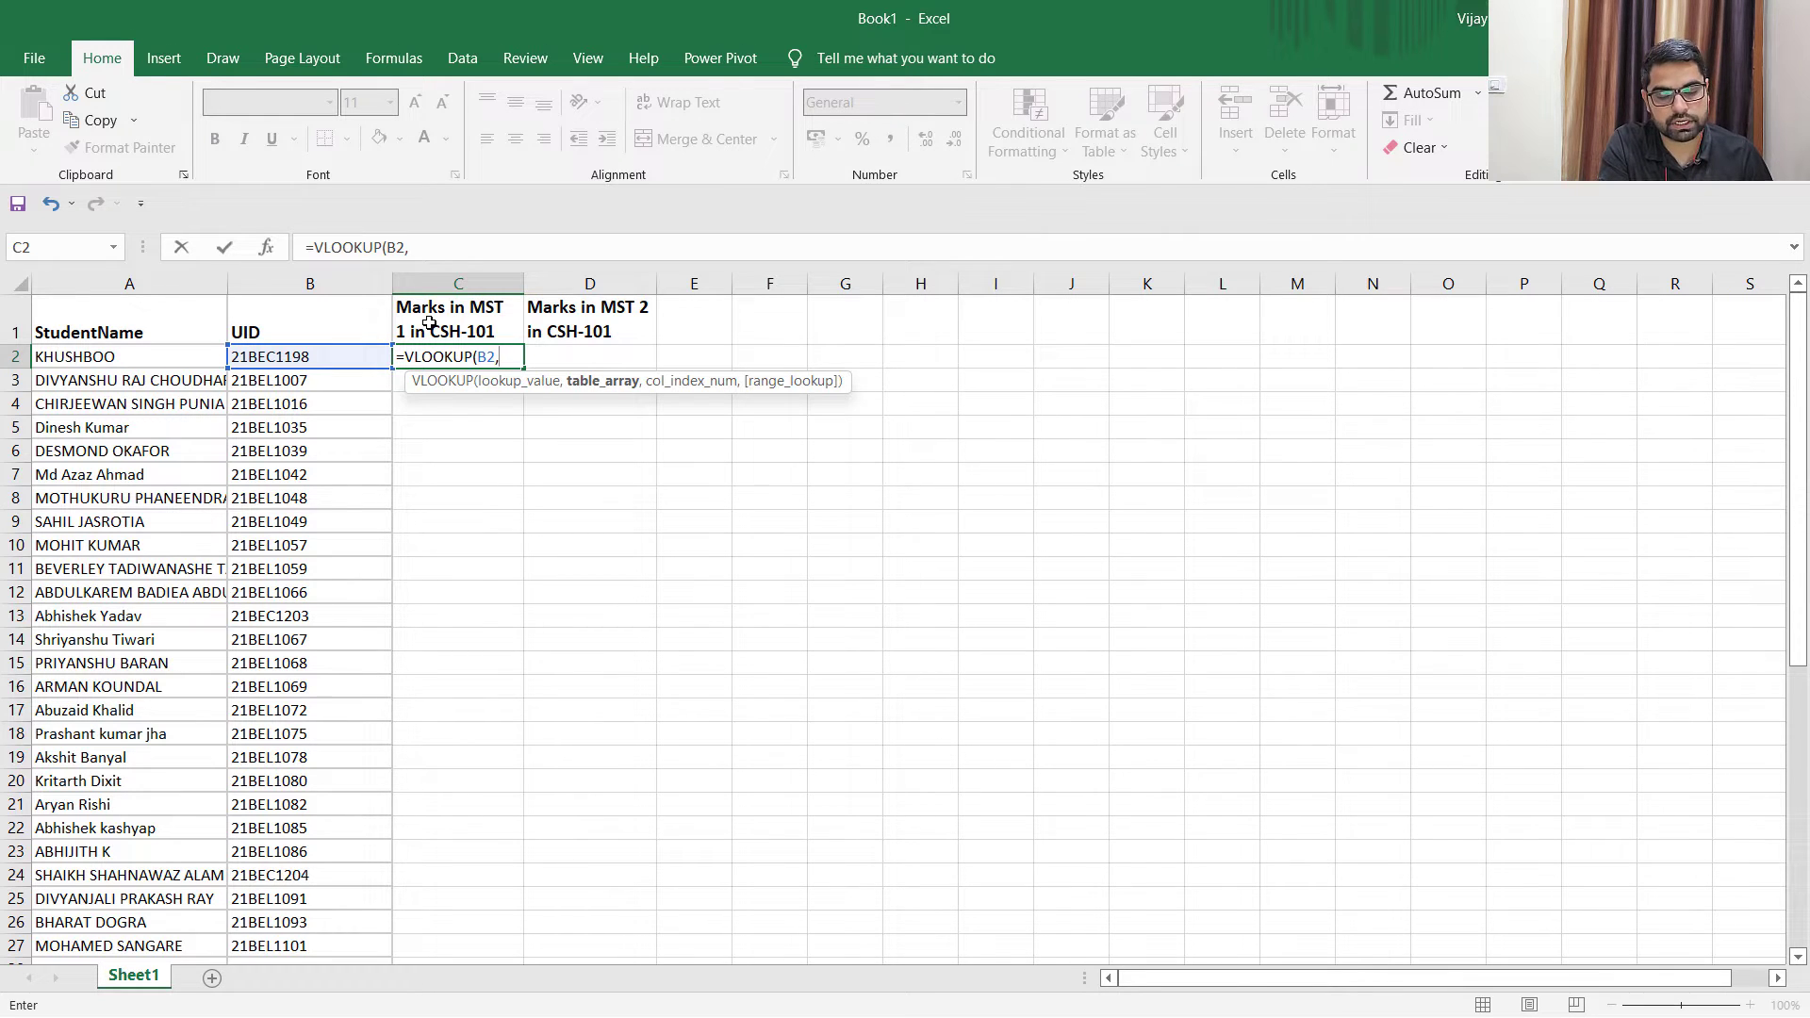
Set the formula's table array to $F$3290:$N$5455 in the Engg. (MST-1, Nov'2021) workbook, from the UID column to the total marks.
key("alt+Tab")
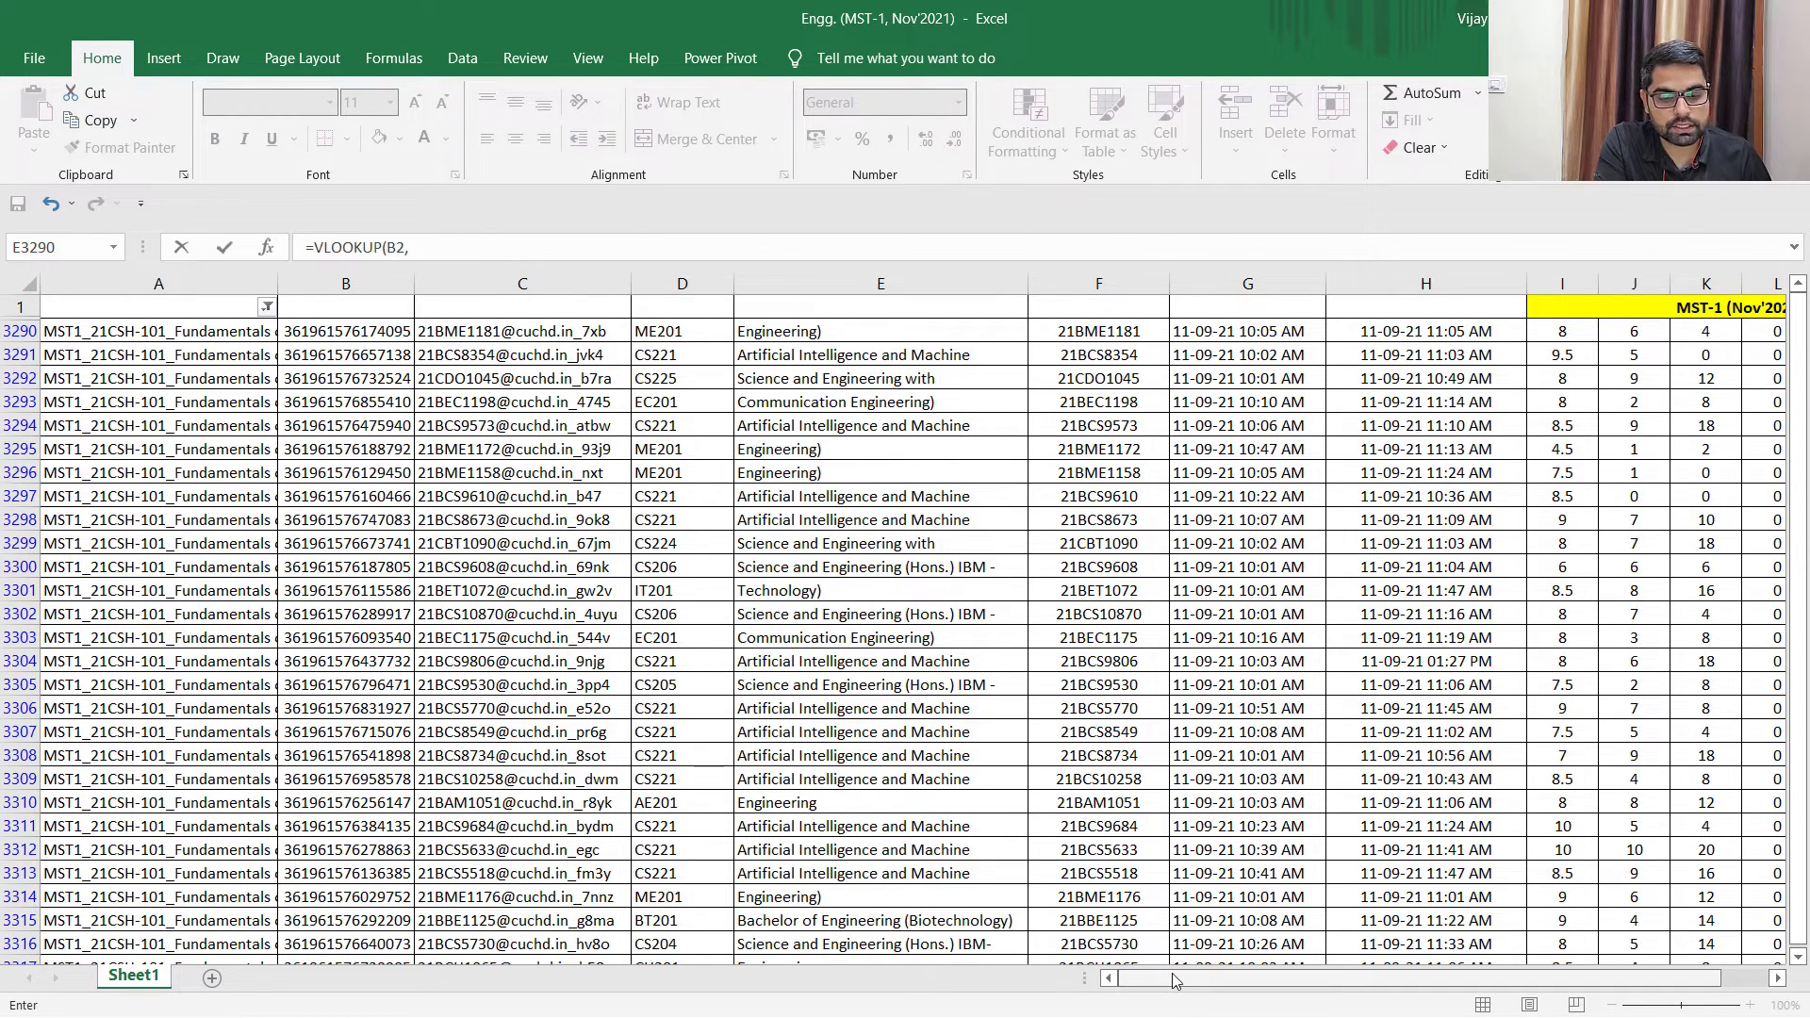
left_click_drag(1174, 980, 1242, 981)
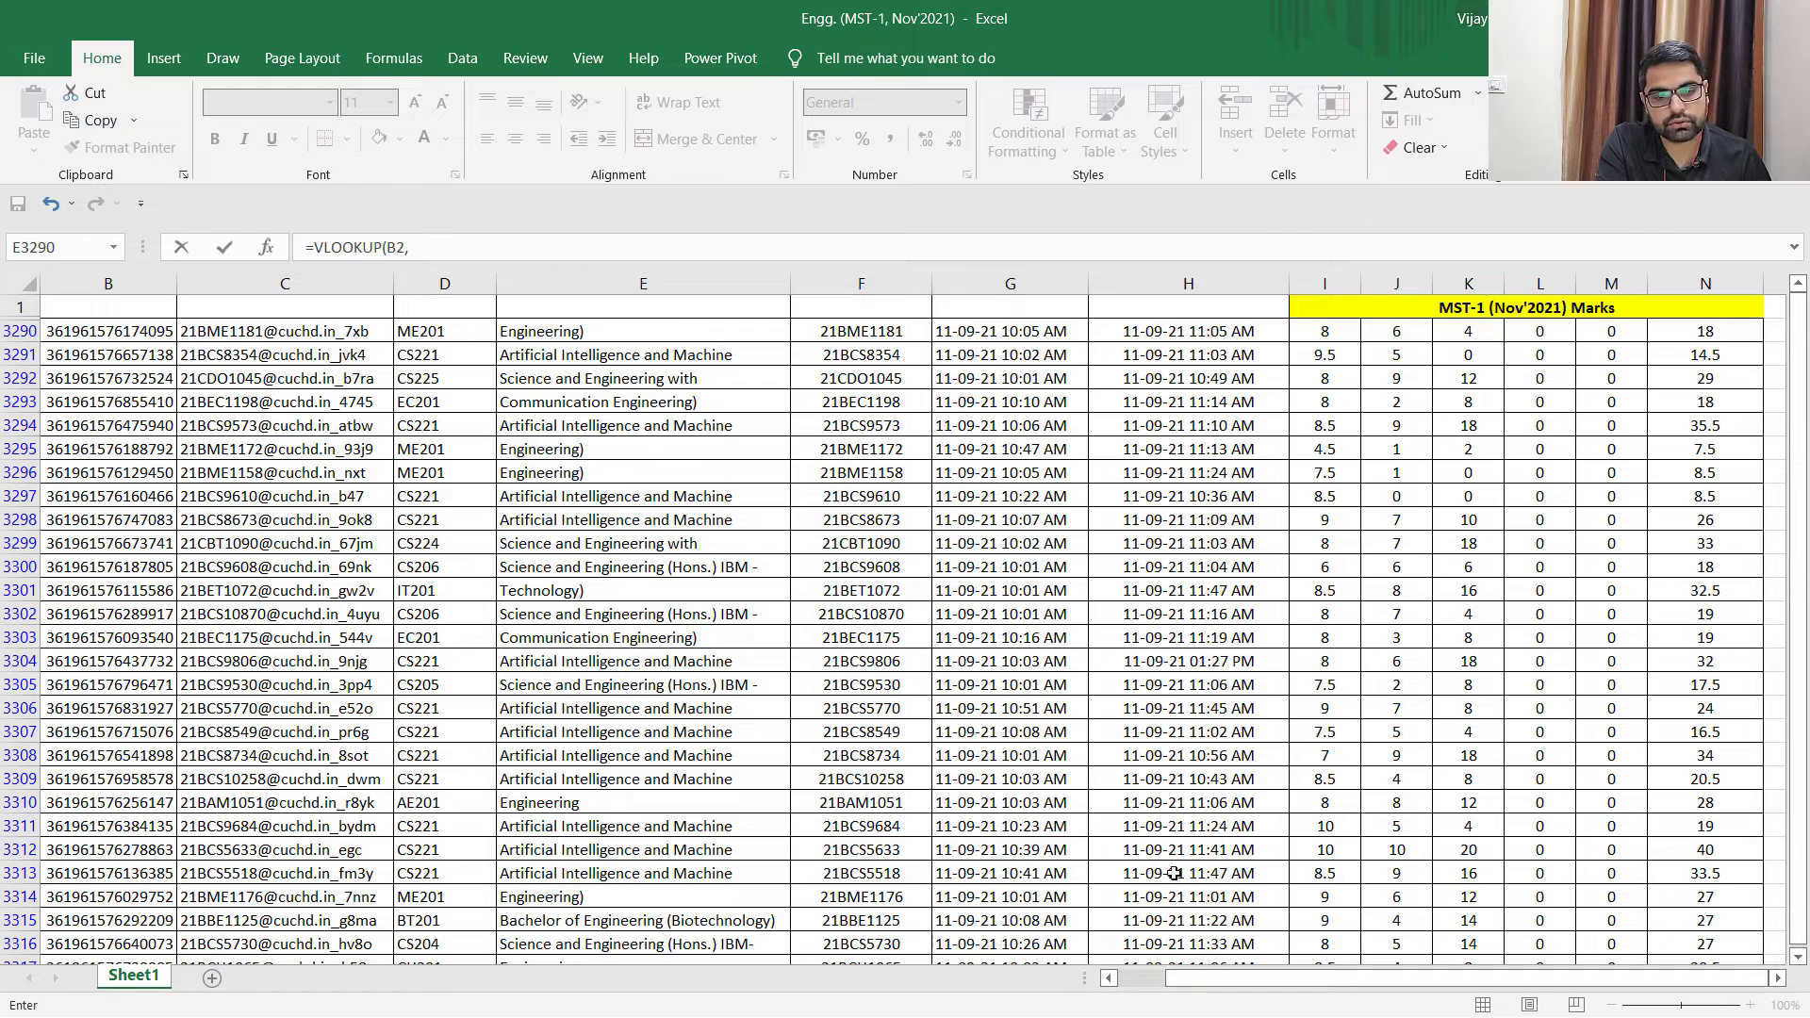
left_click(834, 330)
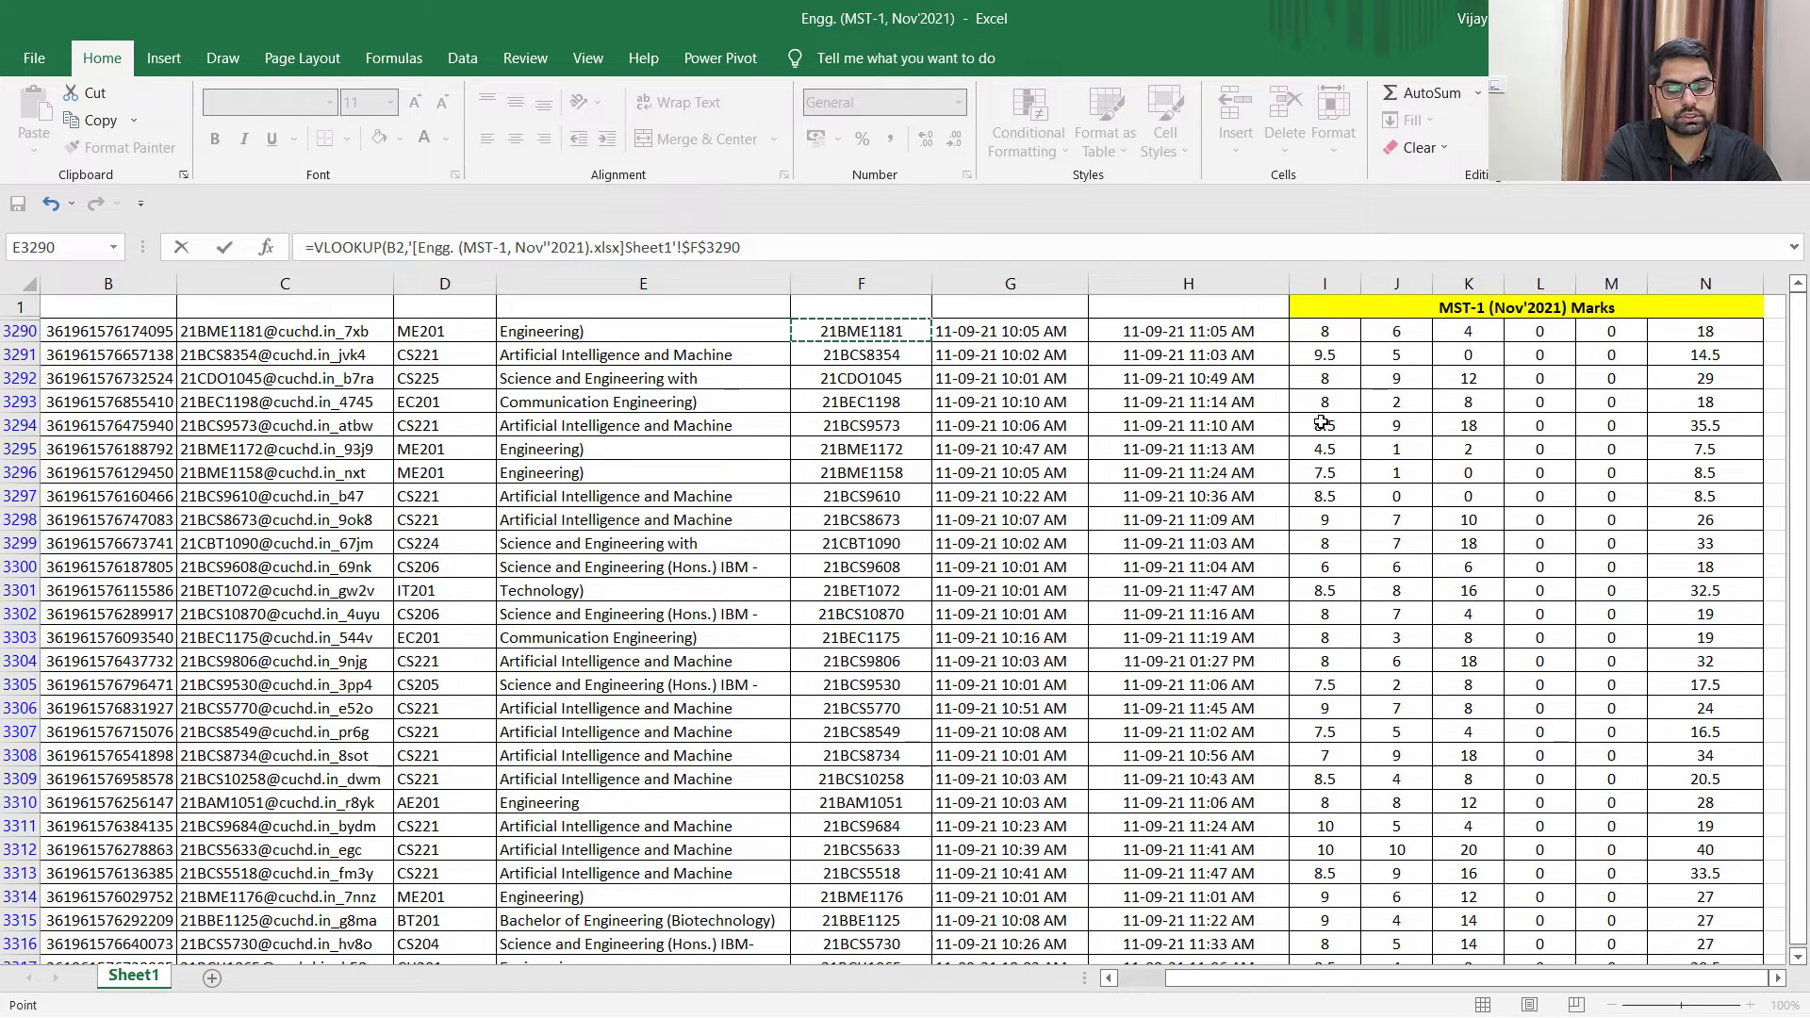
key("shift+Right")
key("shift+Right")
key("shift+Right")
key("shift+Right")
key("shift+Right")
key("shift+Right")
key("shift+Right")
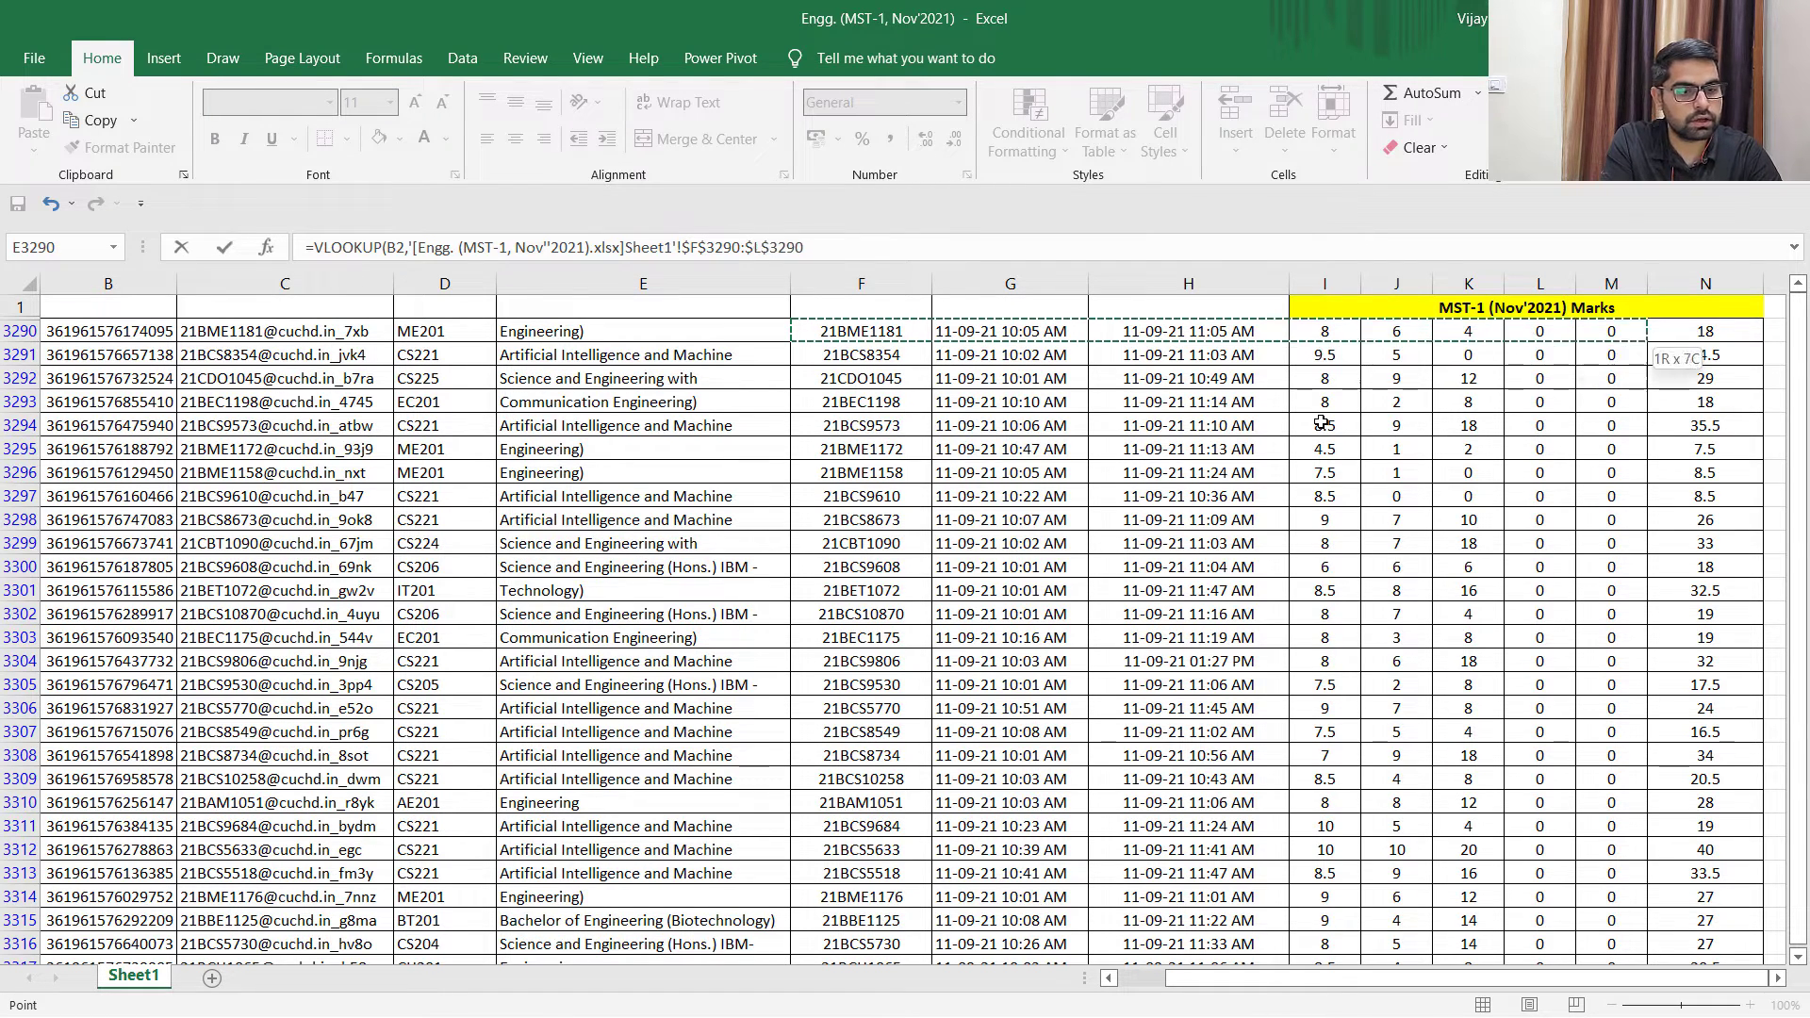
key("shift+Right")
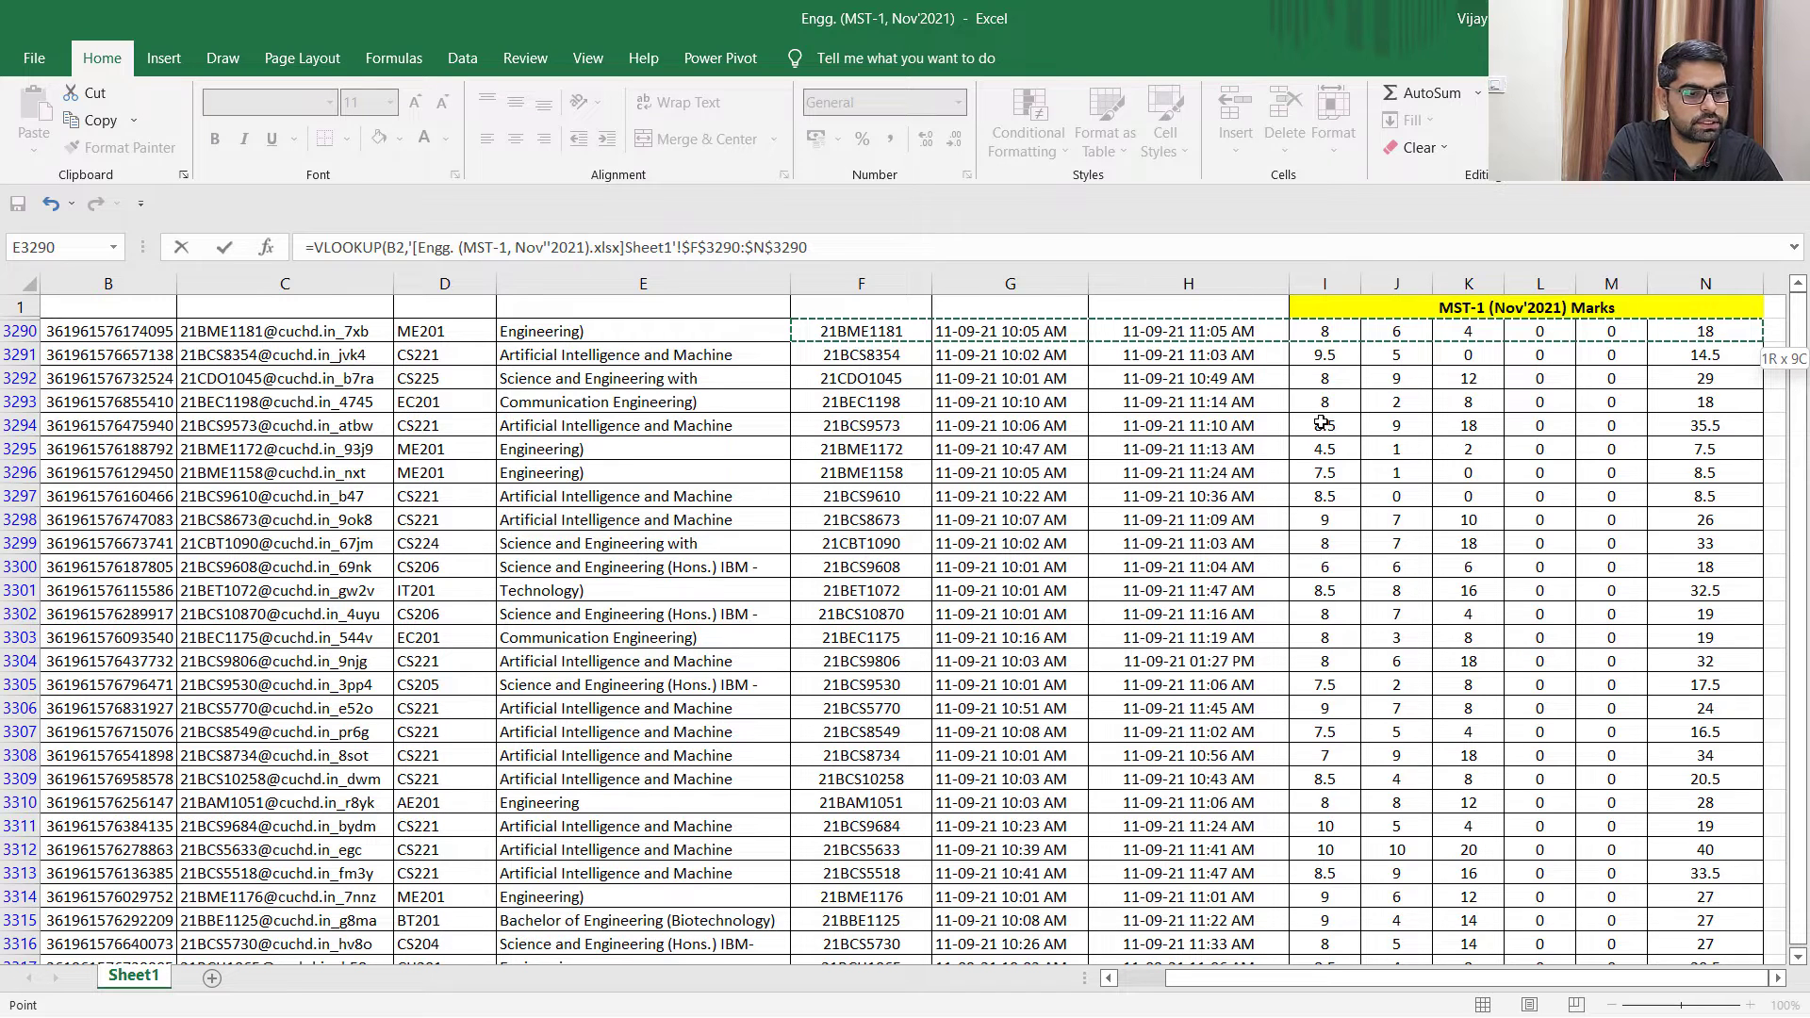
key("shift+Right")
key("shift+Left")
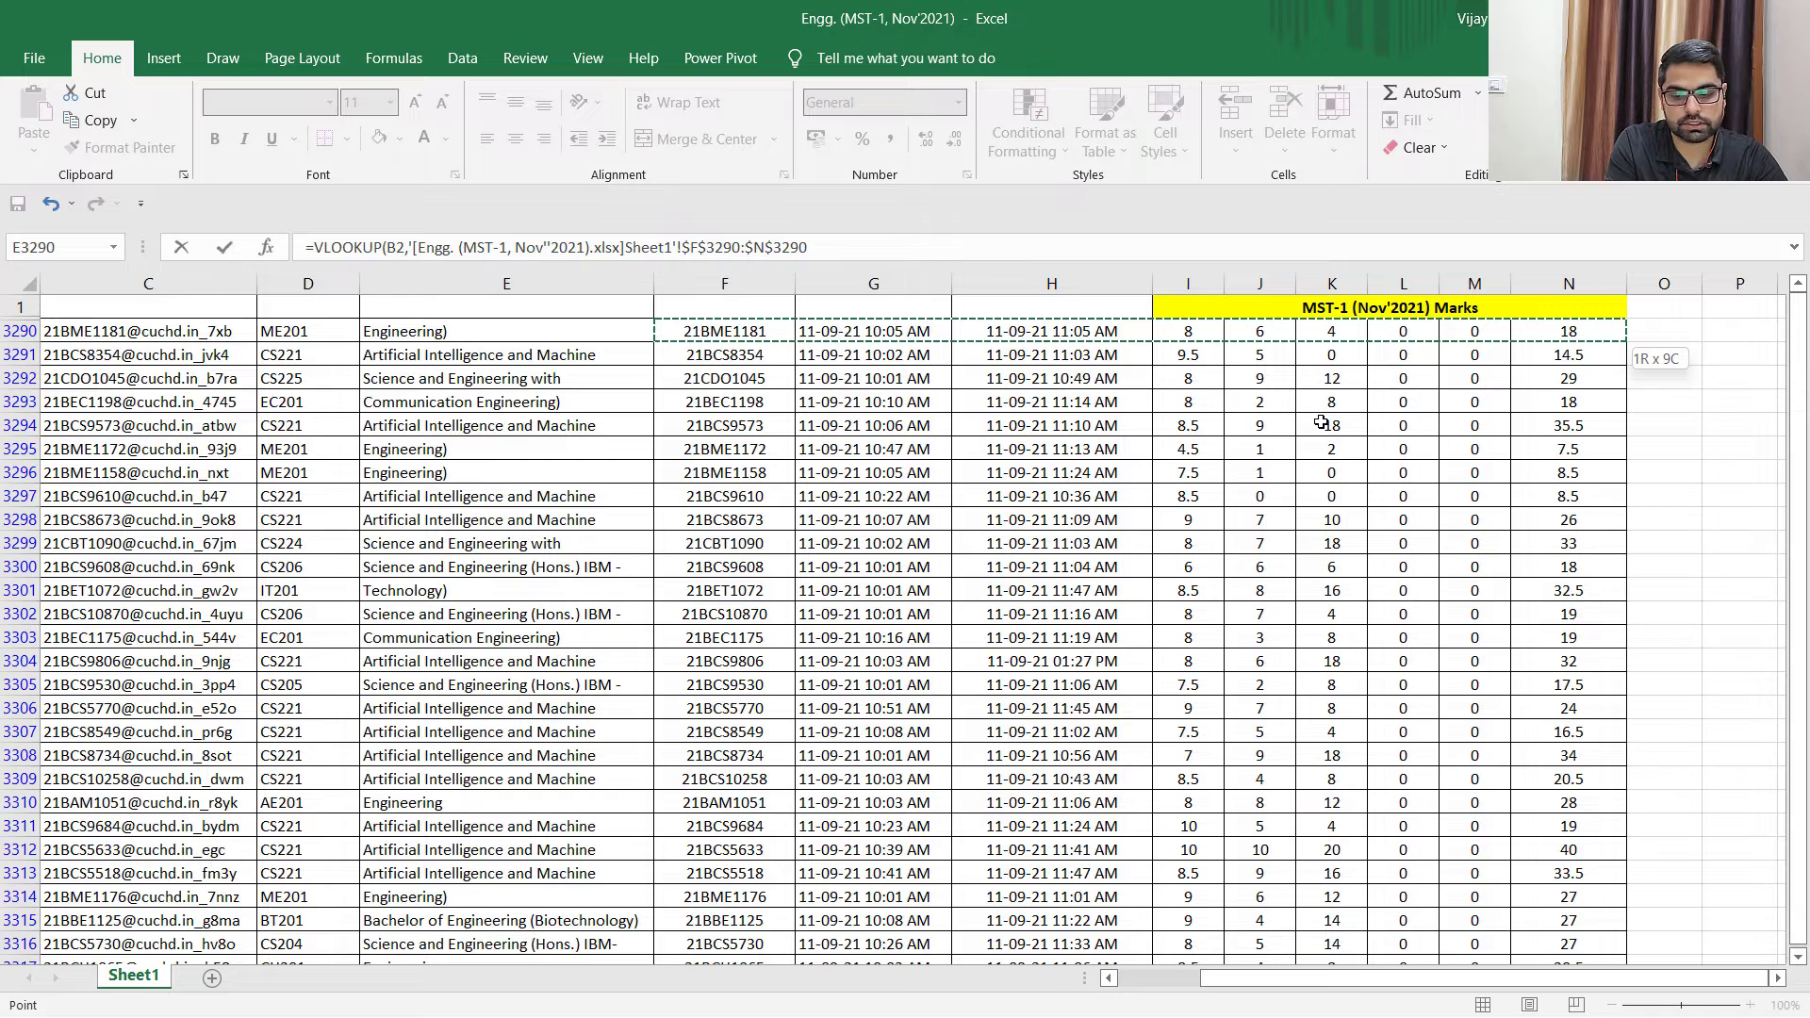
key("ctrl+shift+Down")
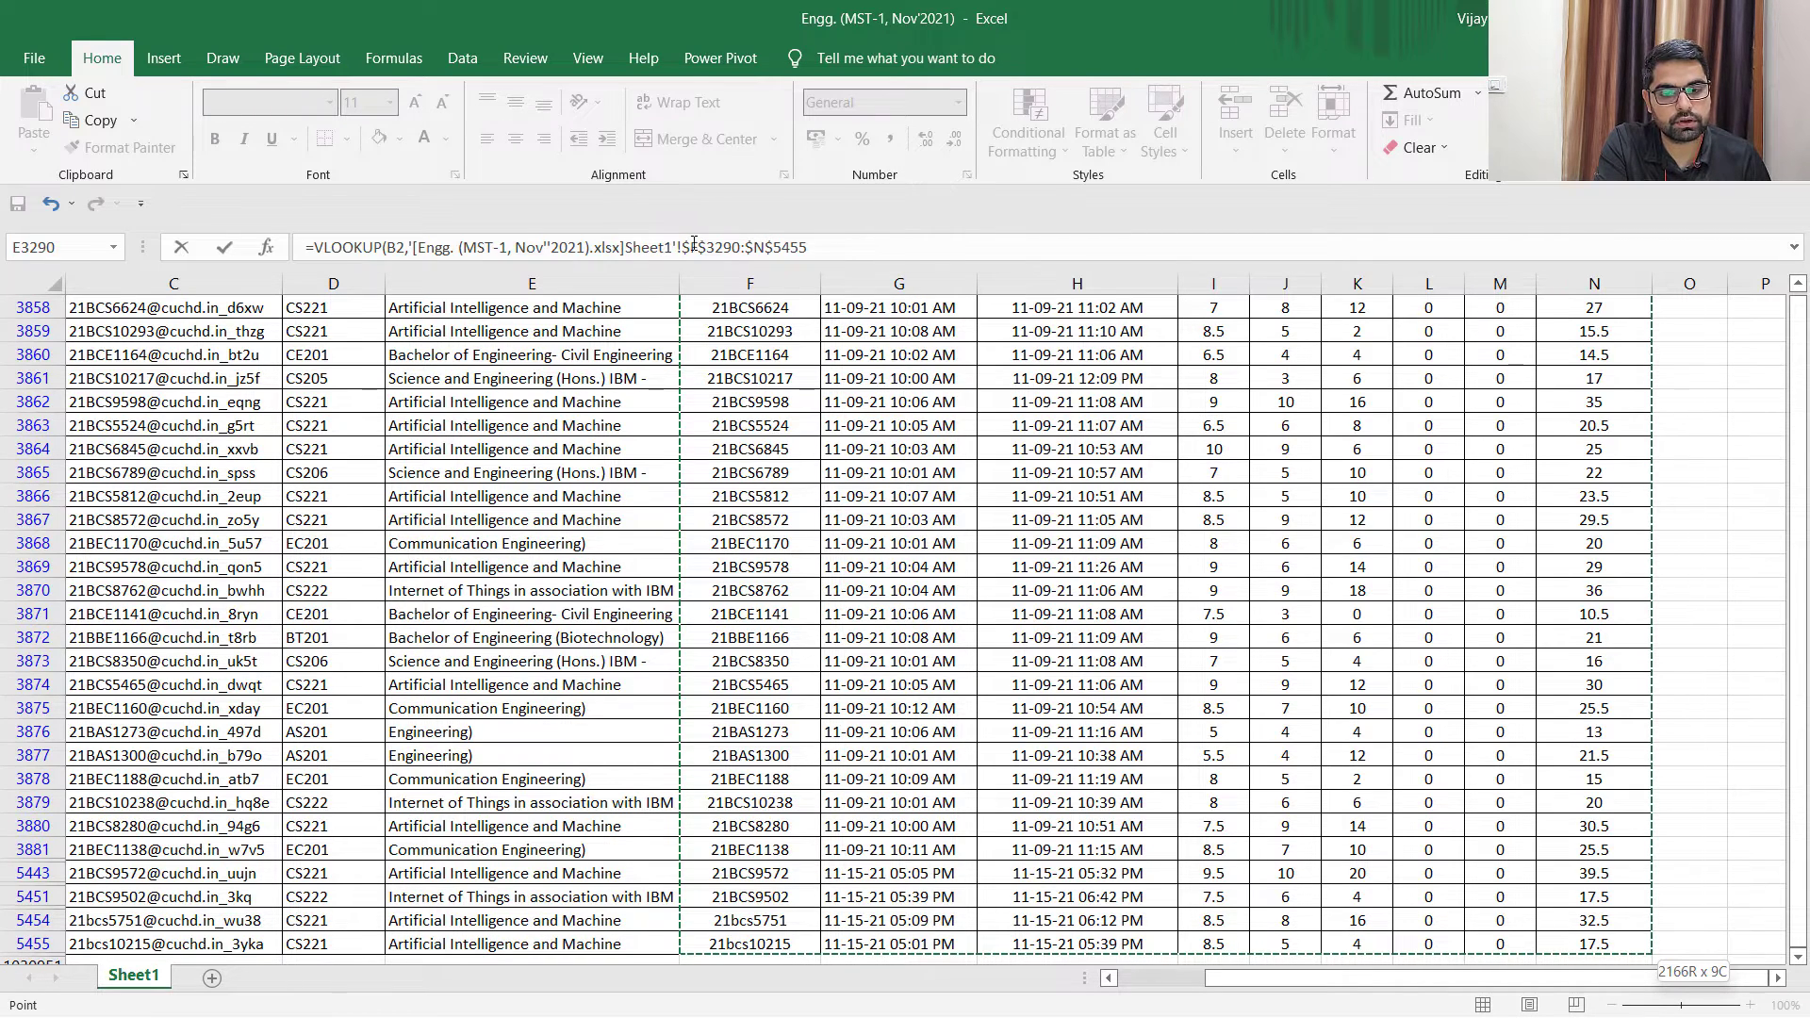
Complete the VLOOKUP with column index 9 and range lookup 0 for an exact match.
left_click(818, 250)
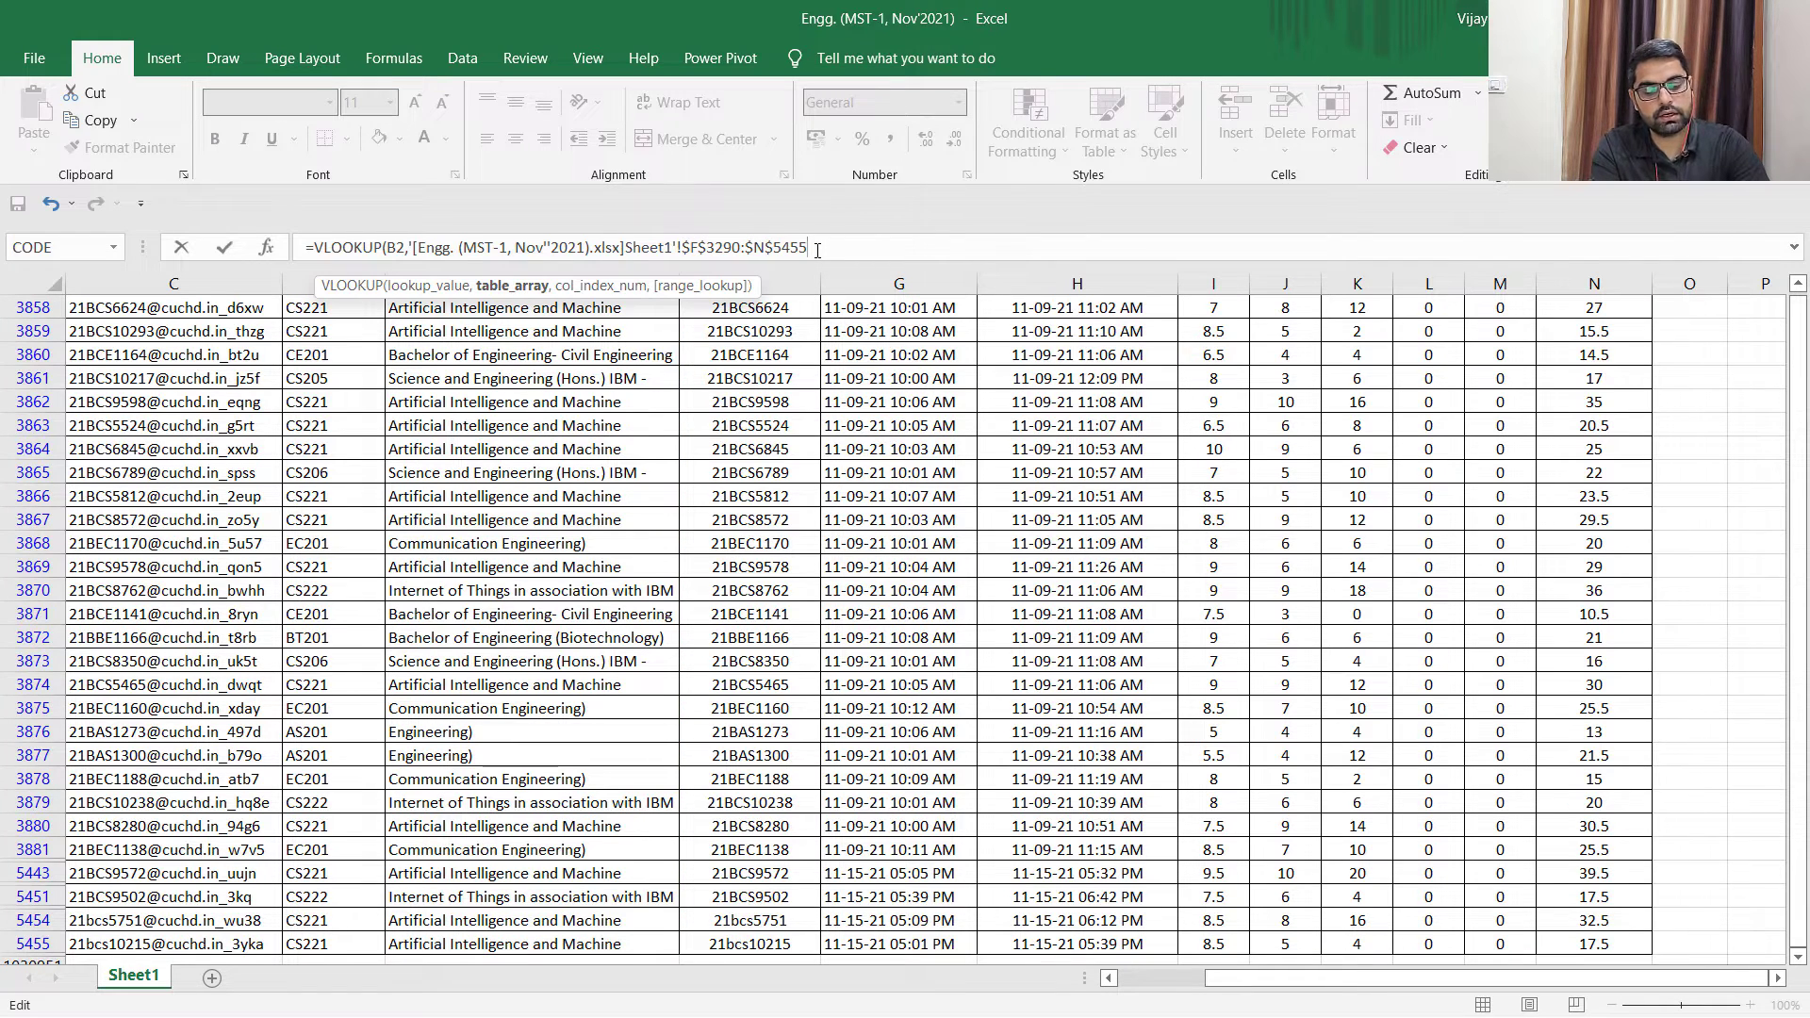
type(",")
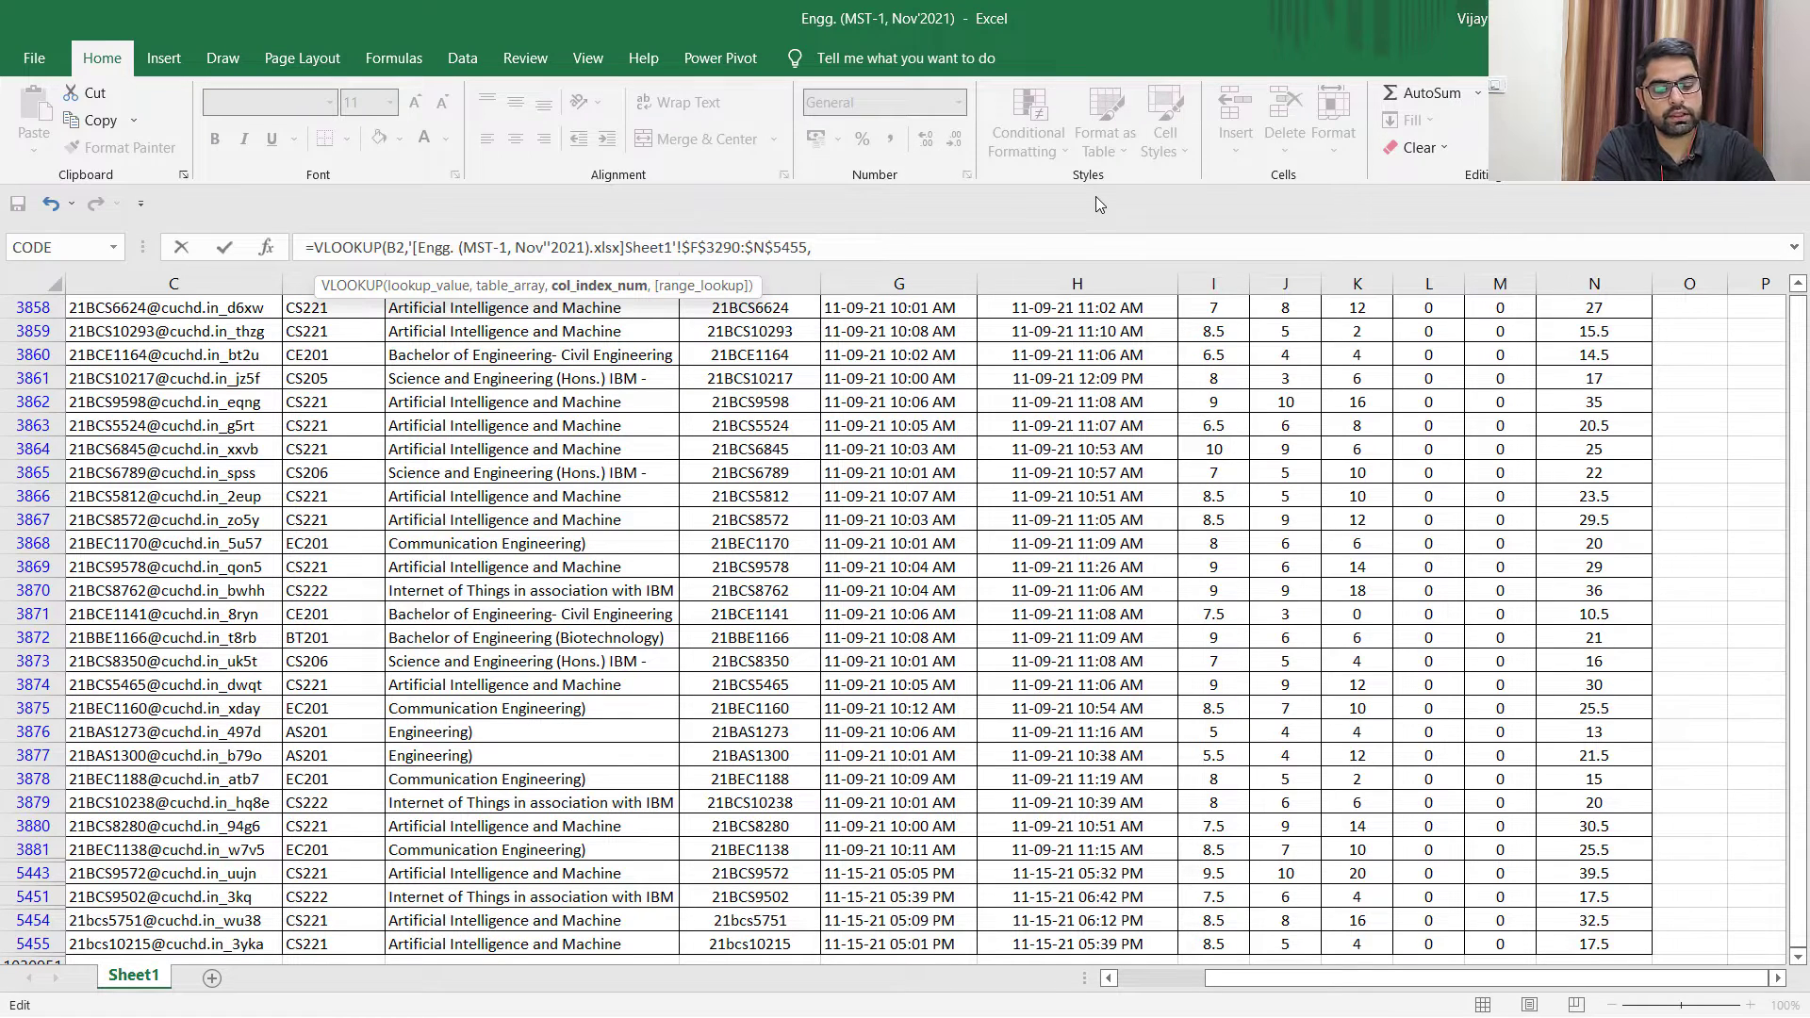
type("9,")
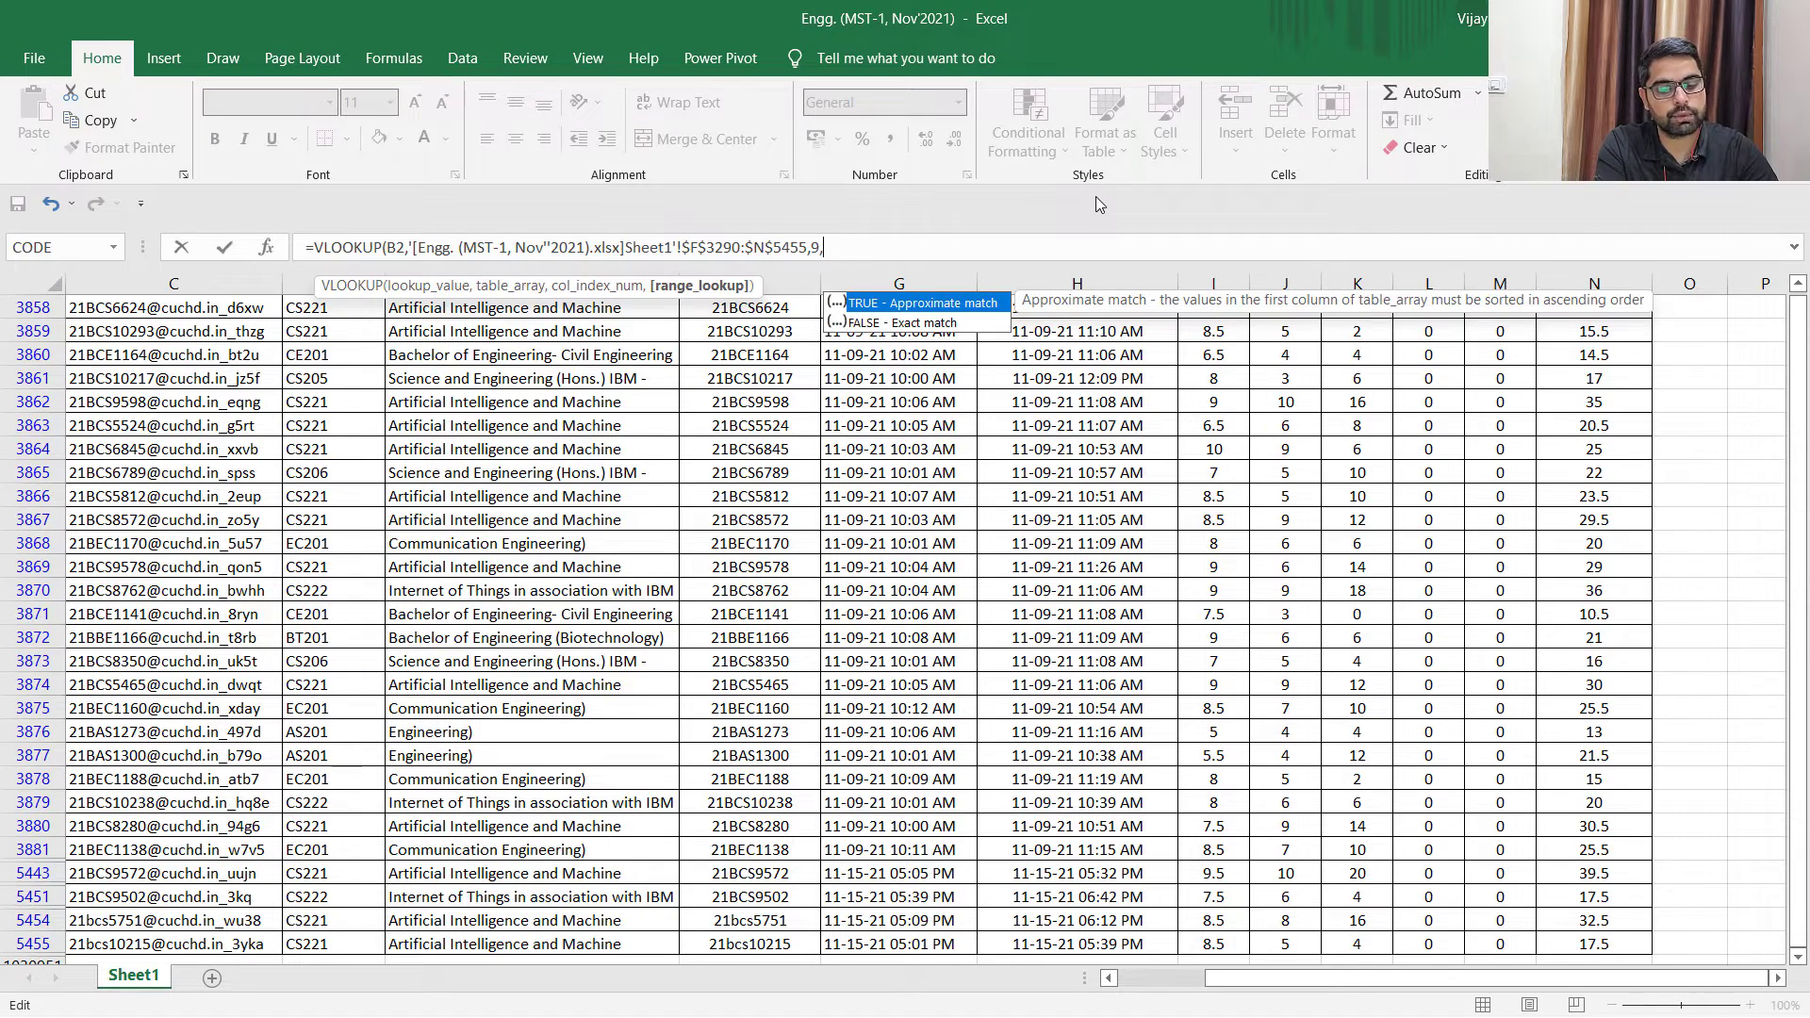
type("0")
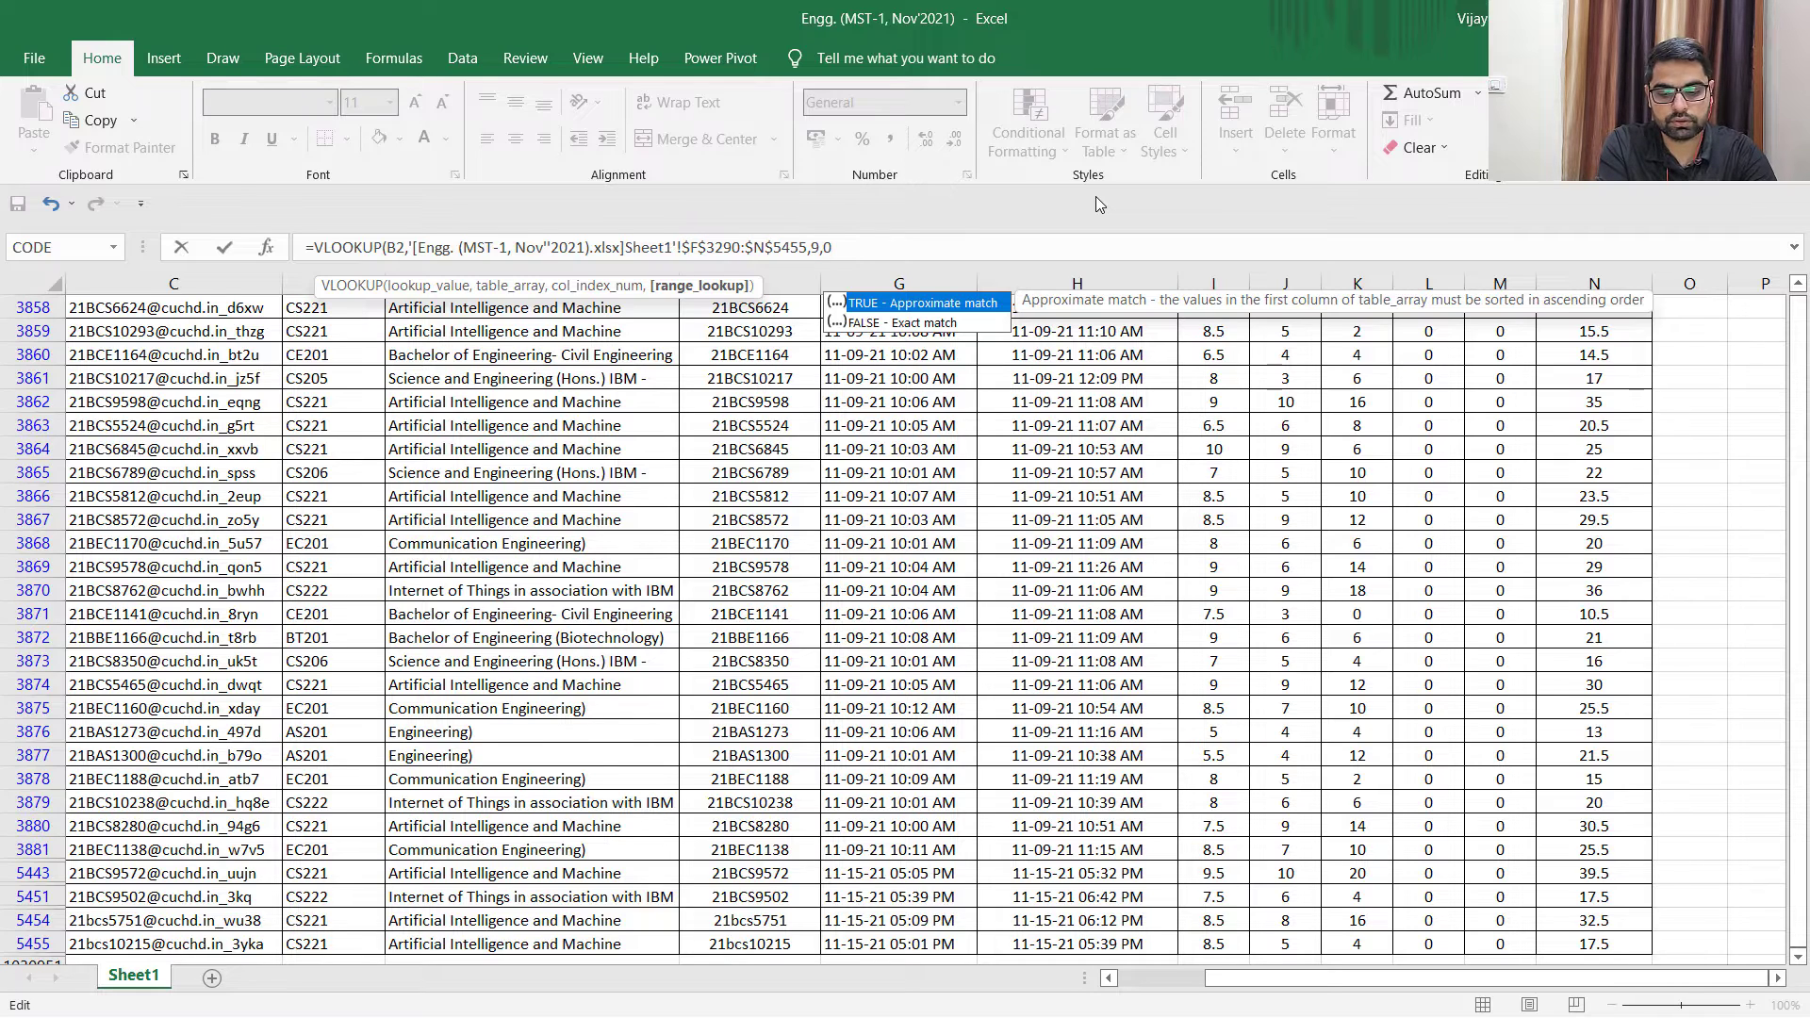
type(")")
key("Return")
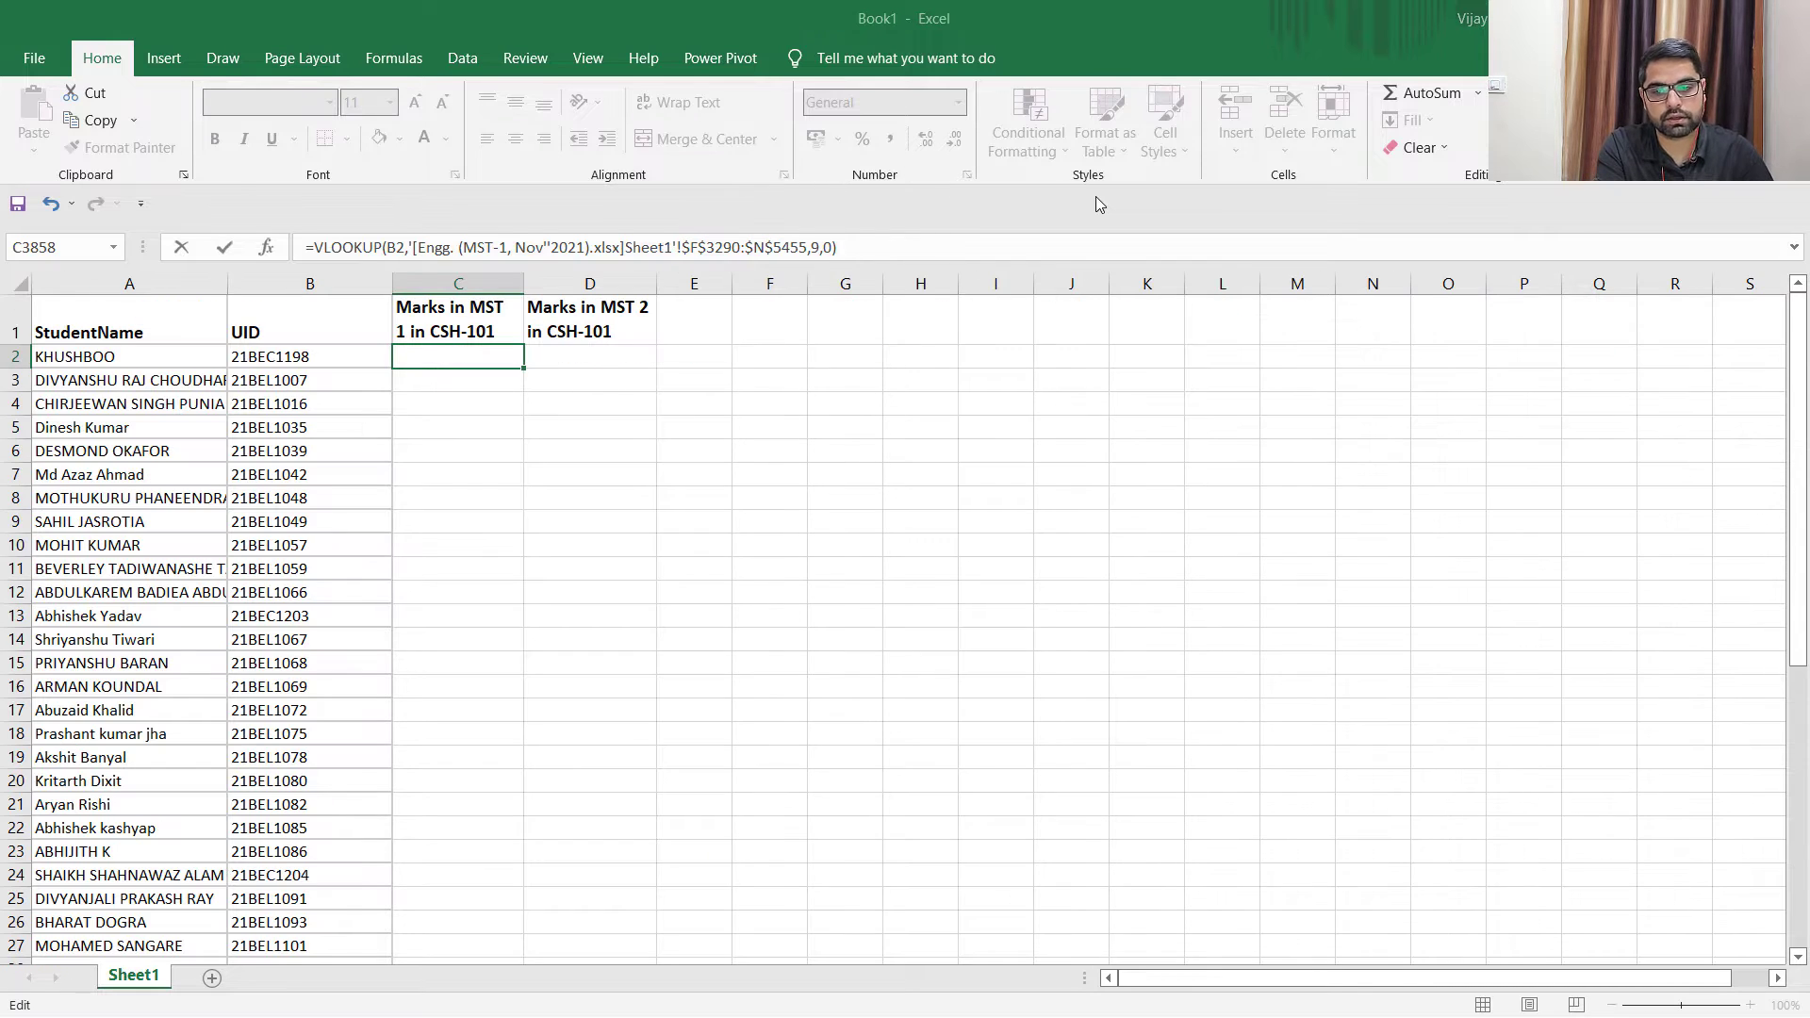
Copy the MST 1 lookup formula from C2 down the column to the last student in row 49.
left_click(450, 362)
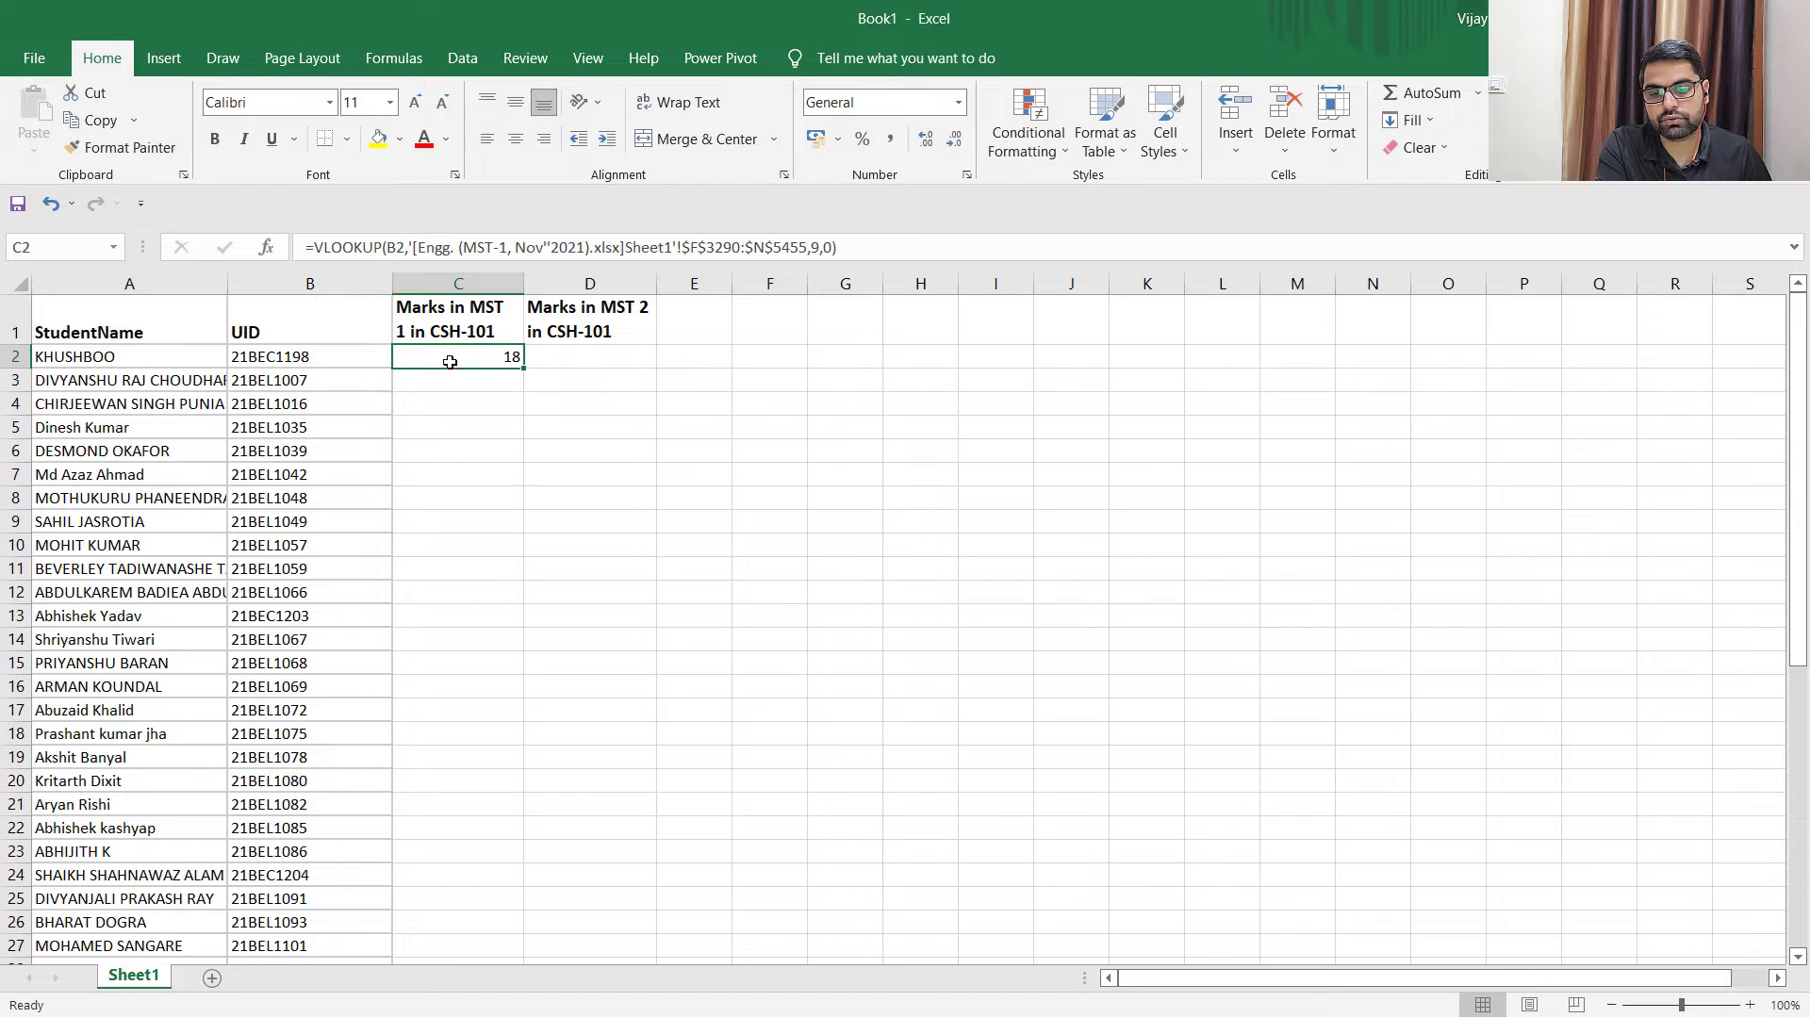
double_click(523, 370)
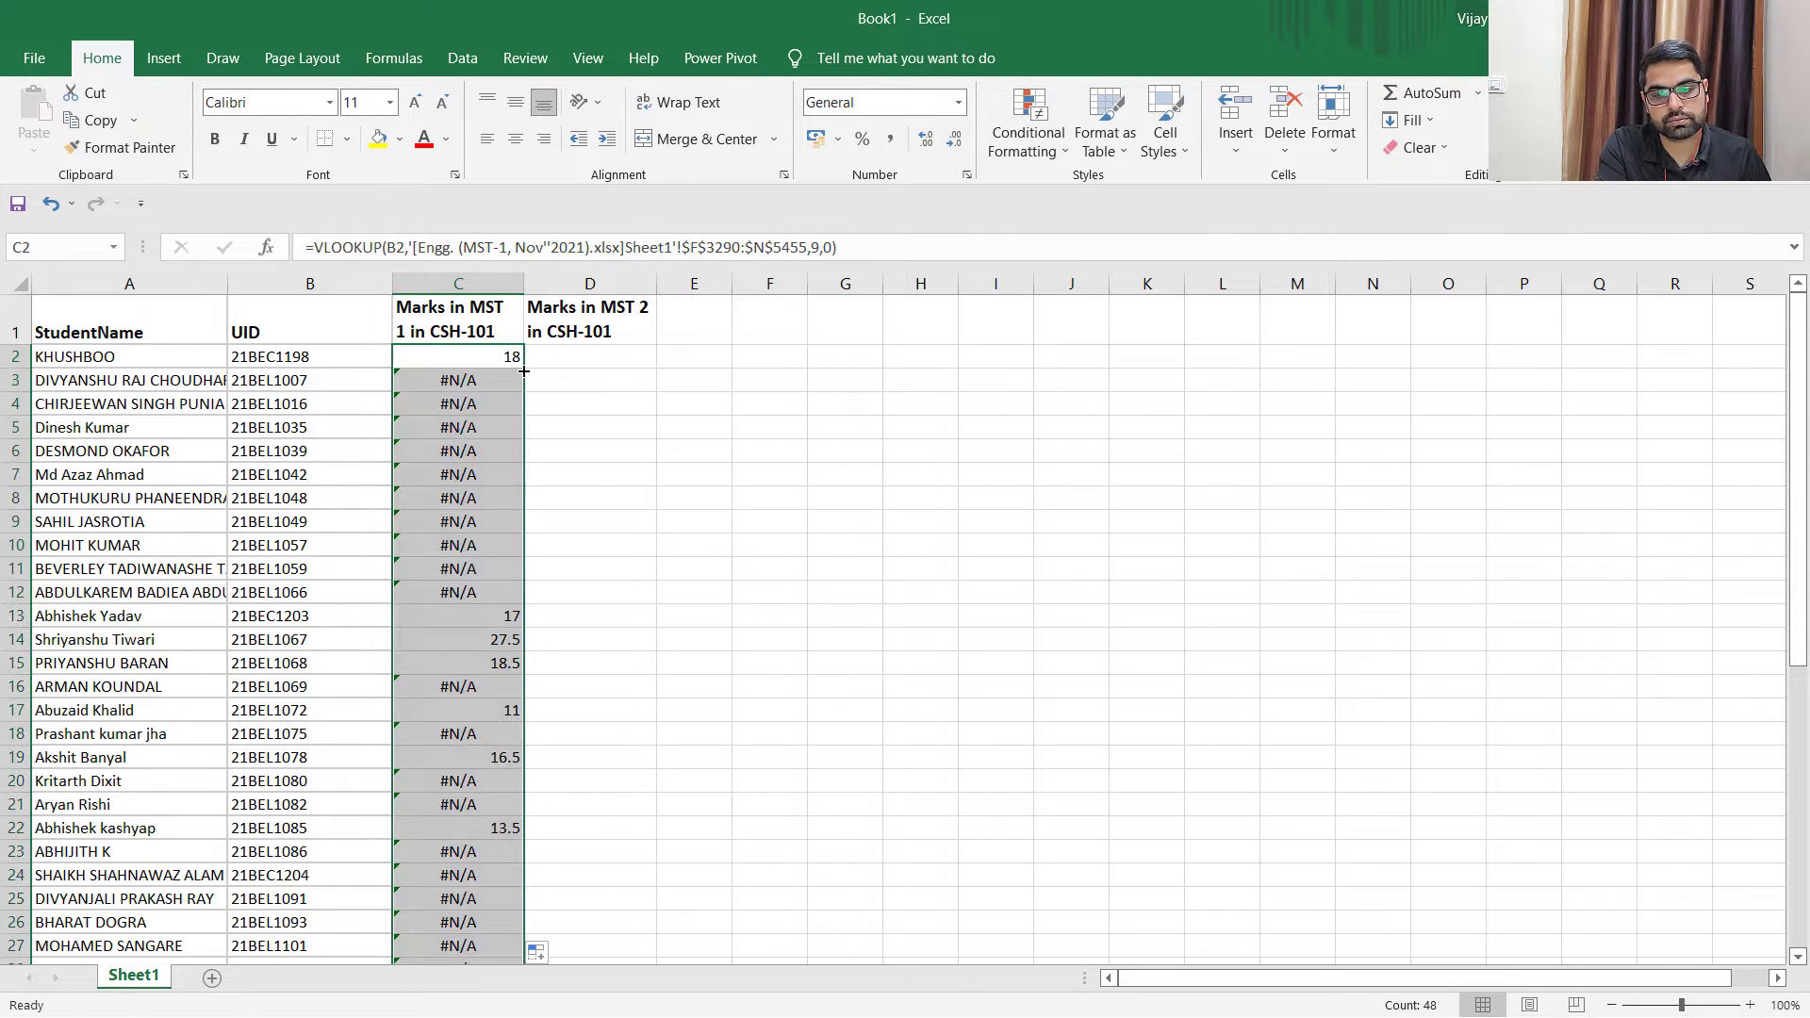
scroll(483, 582, "down", 10)
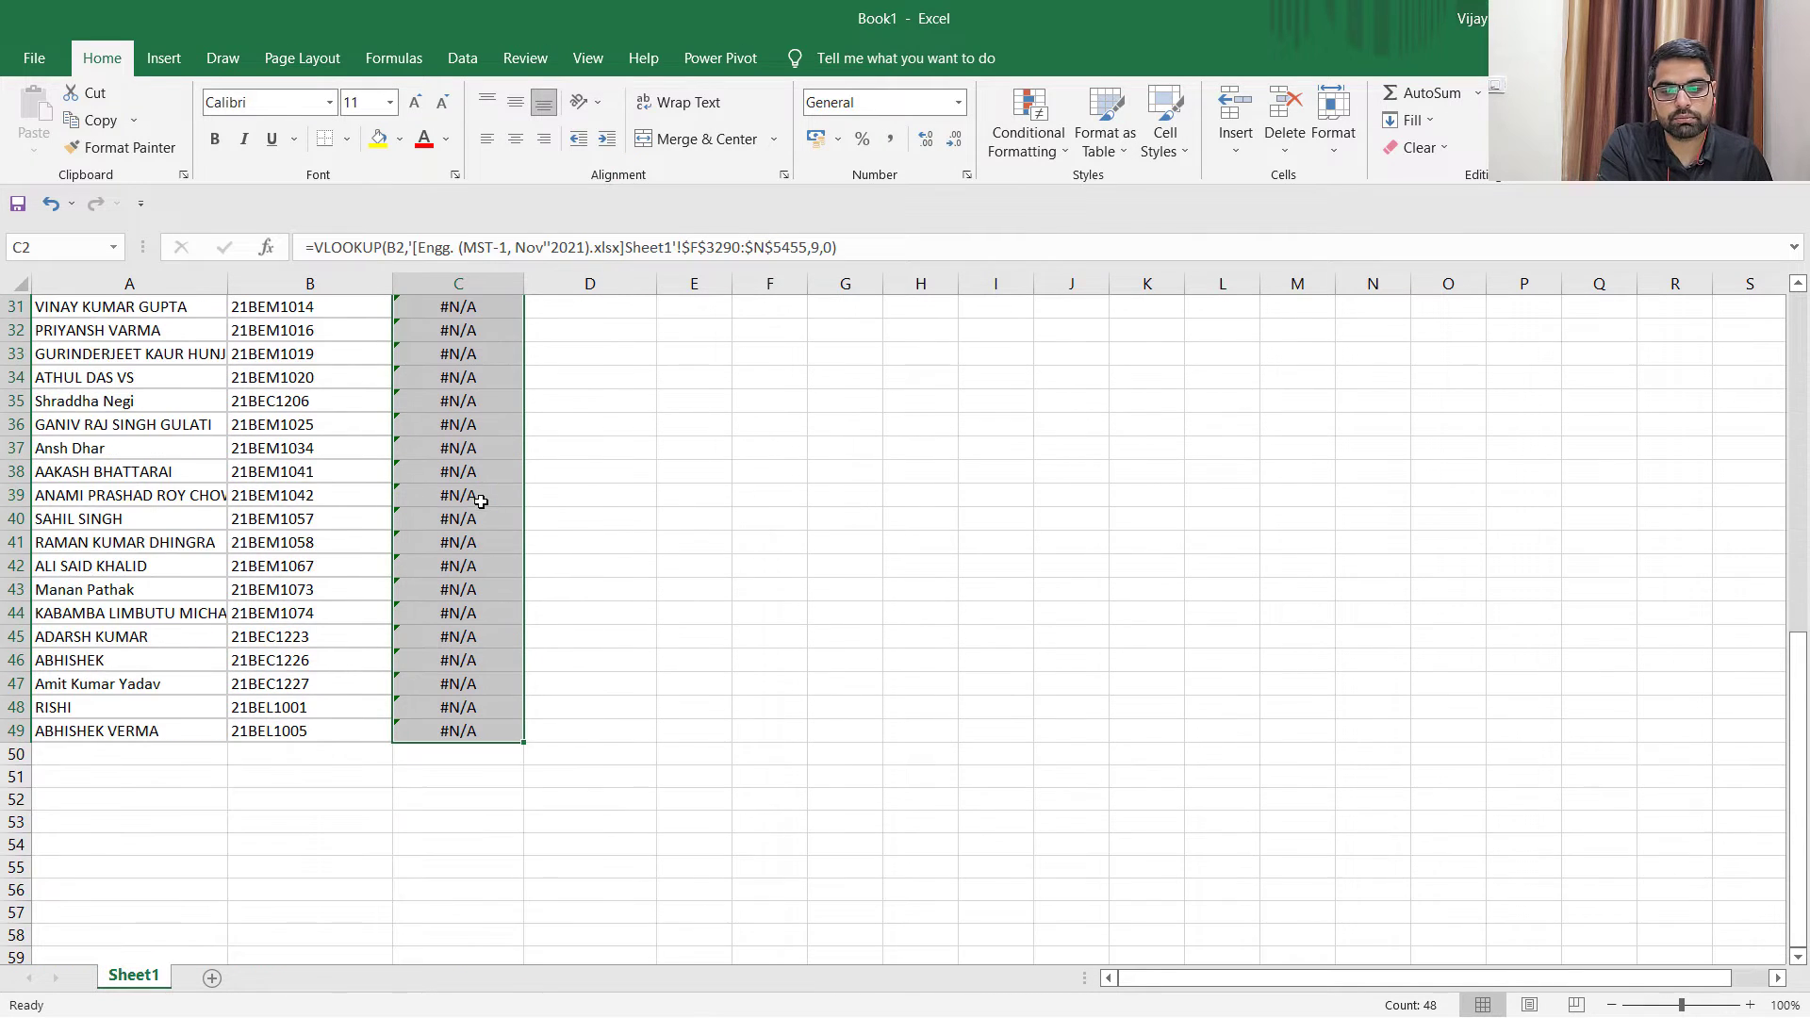
scroll(482, 581, "up", 10)
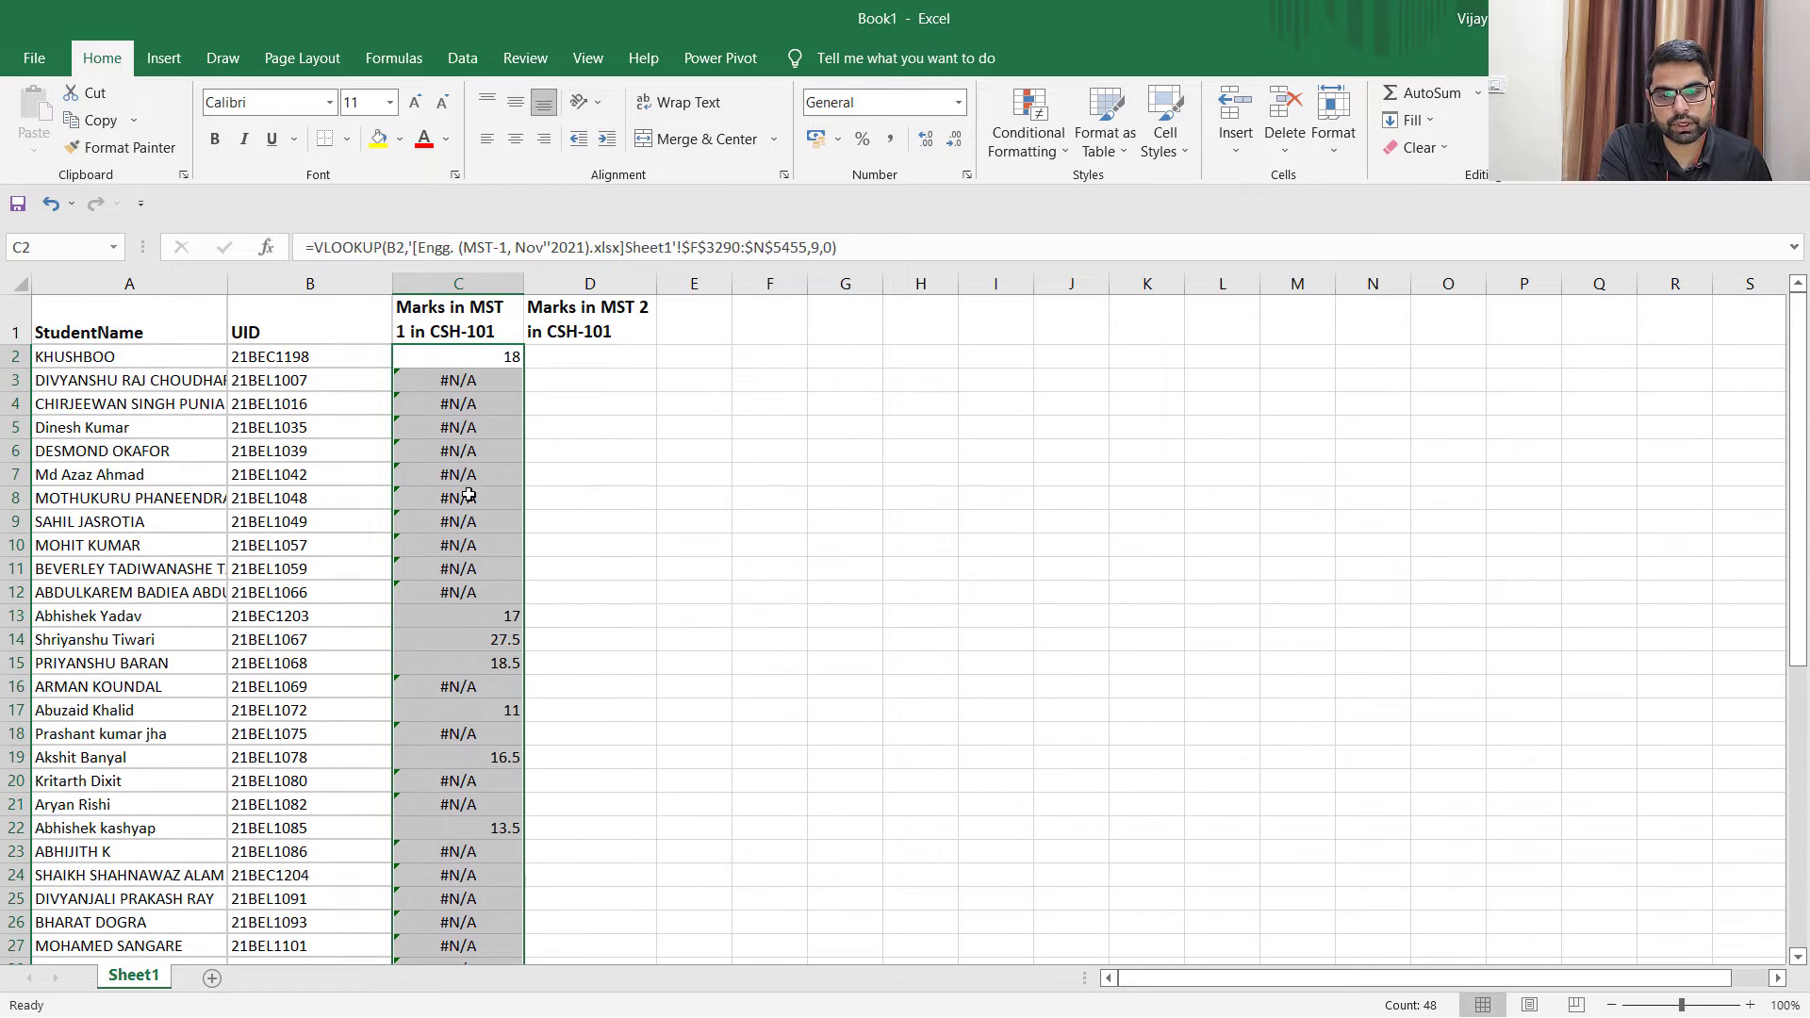
Examine the MST 1 lookup formulas in the #N/A cells from C3 to C12.
left_click(458, 468)
left_click(476, 380)
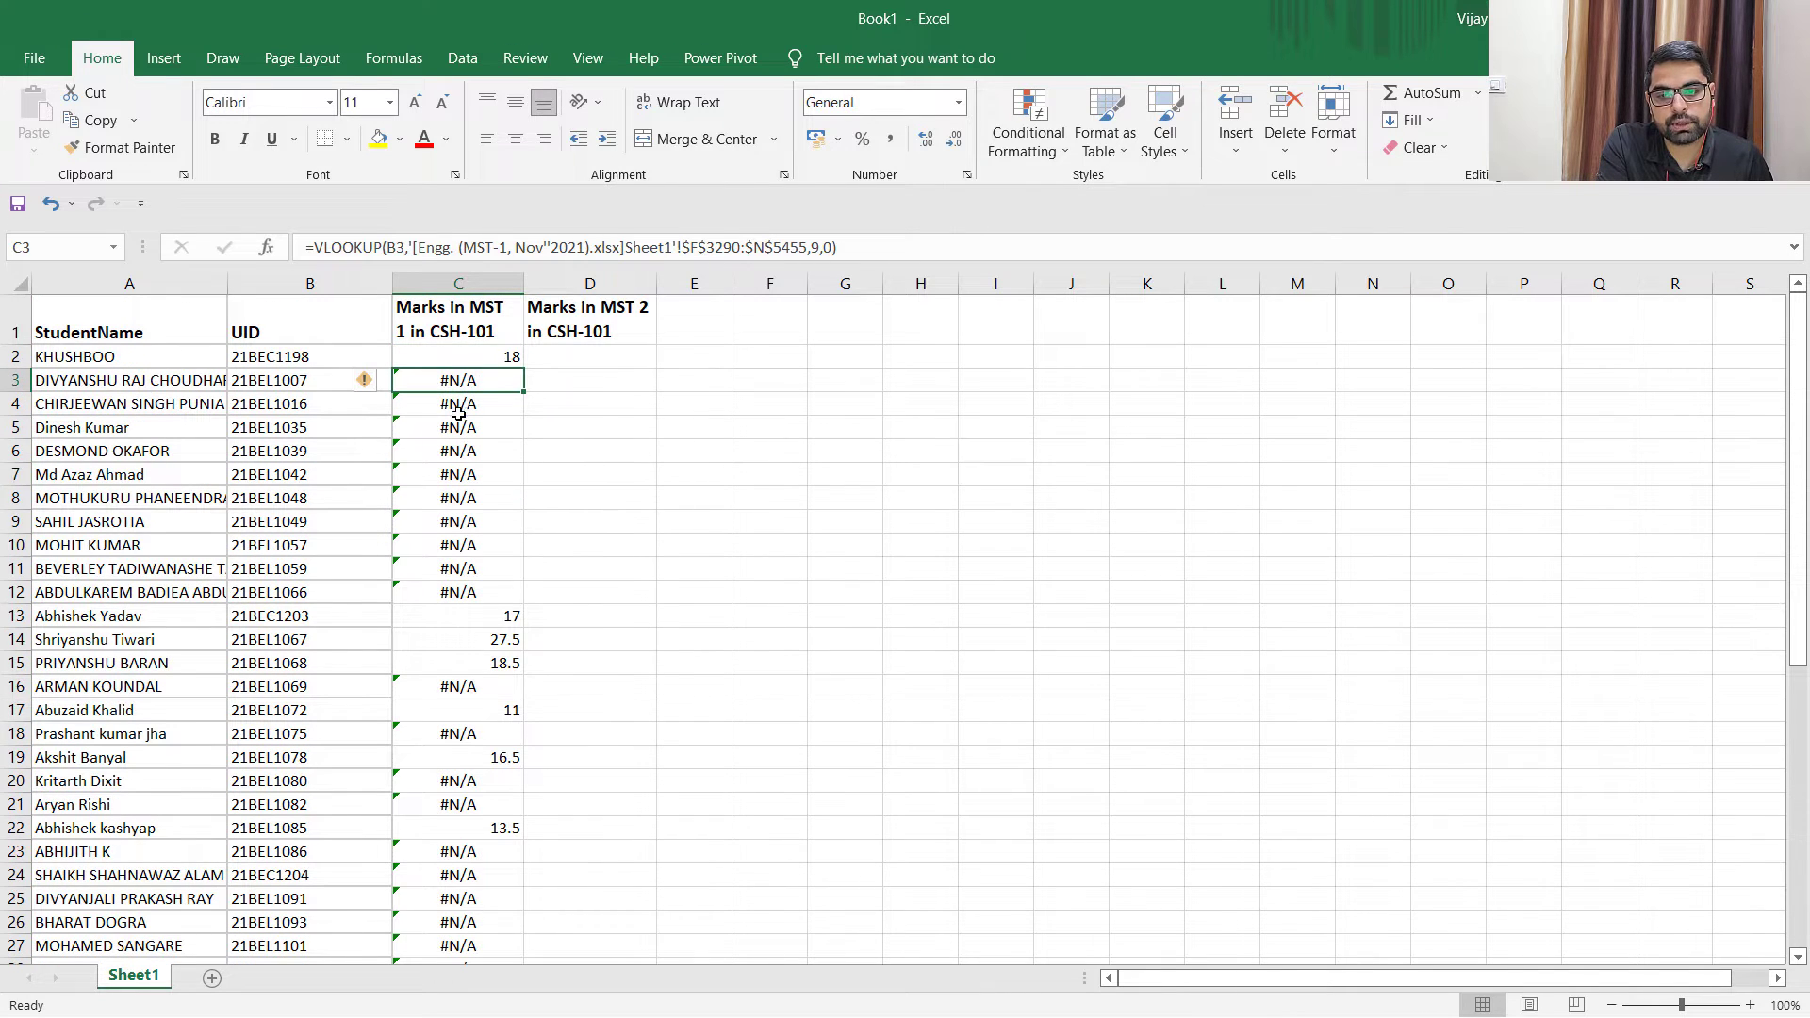
left_click(455, 407)
left_click(449, 431)
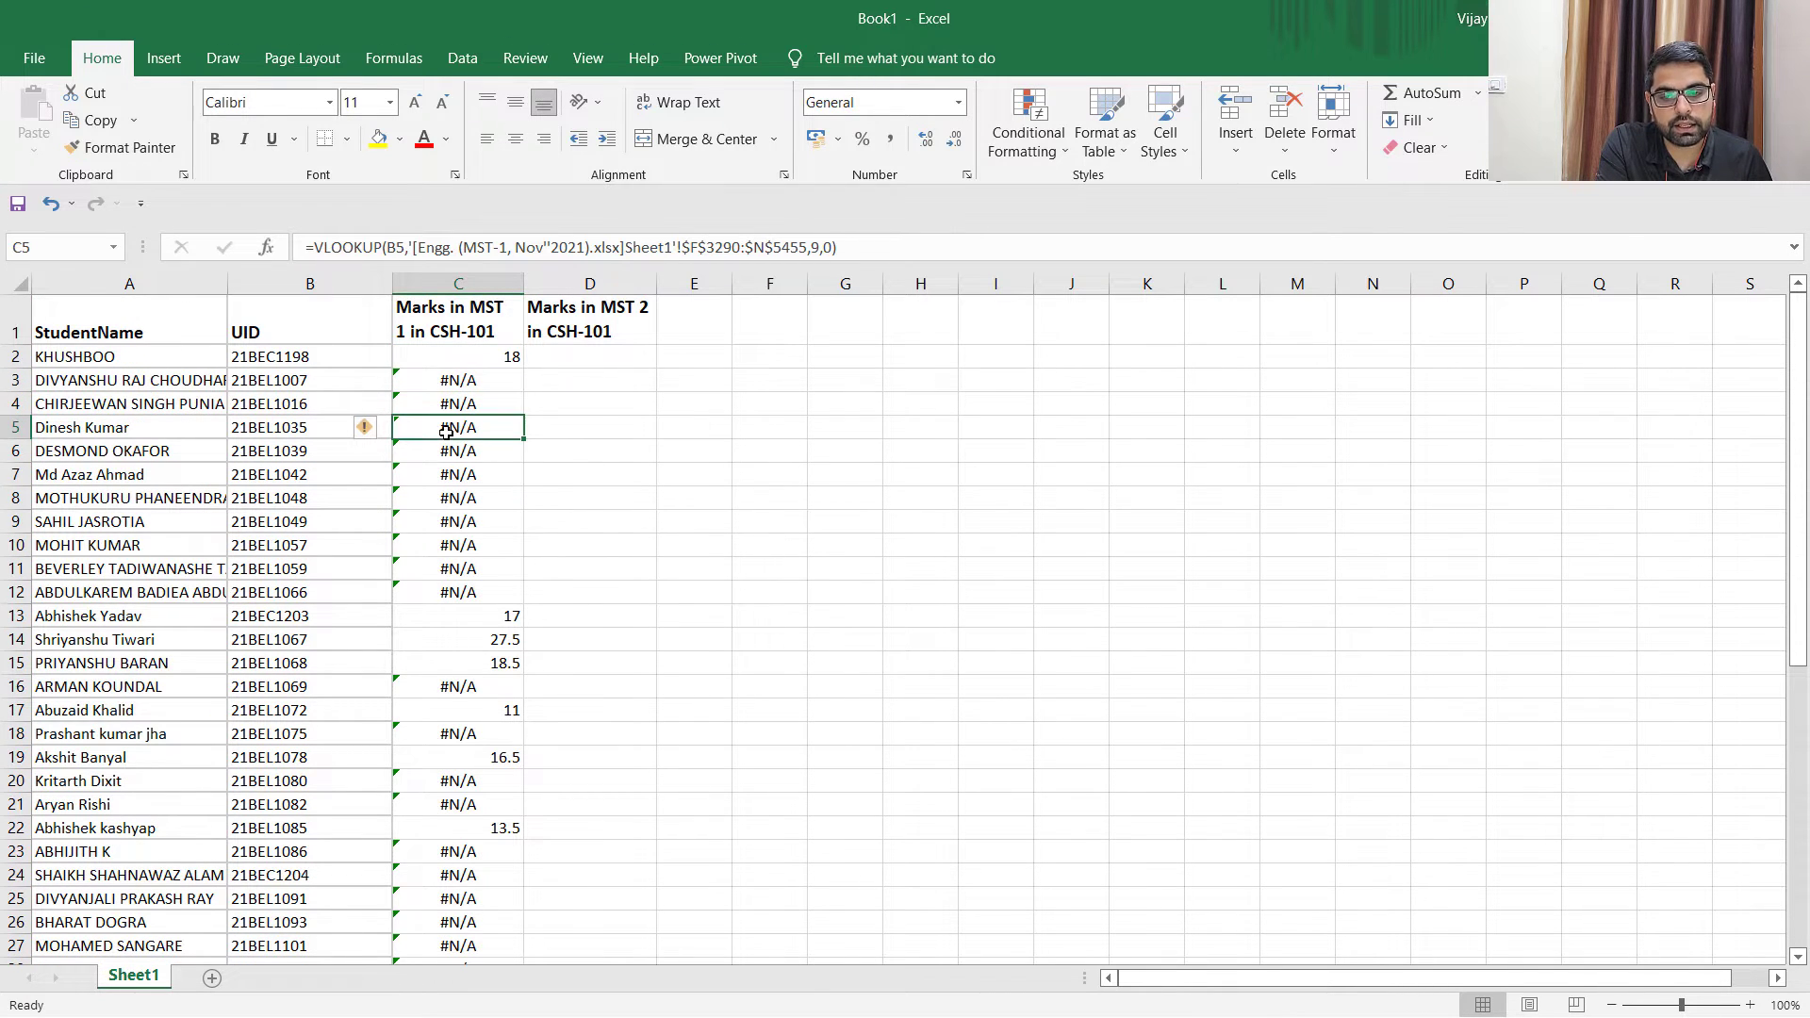
left_click(459, 381)
left_click(458, 408)
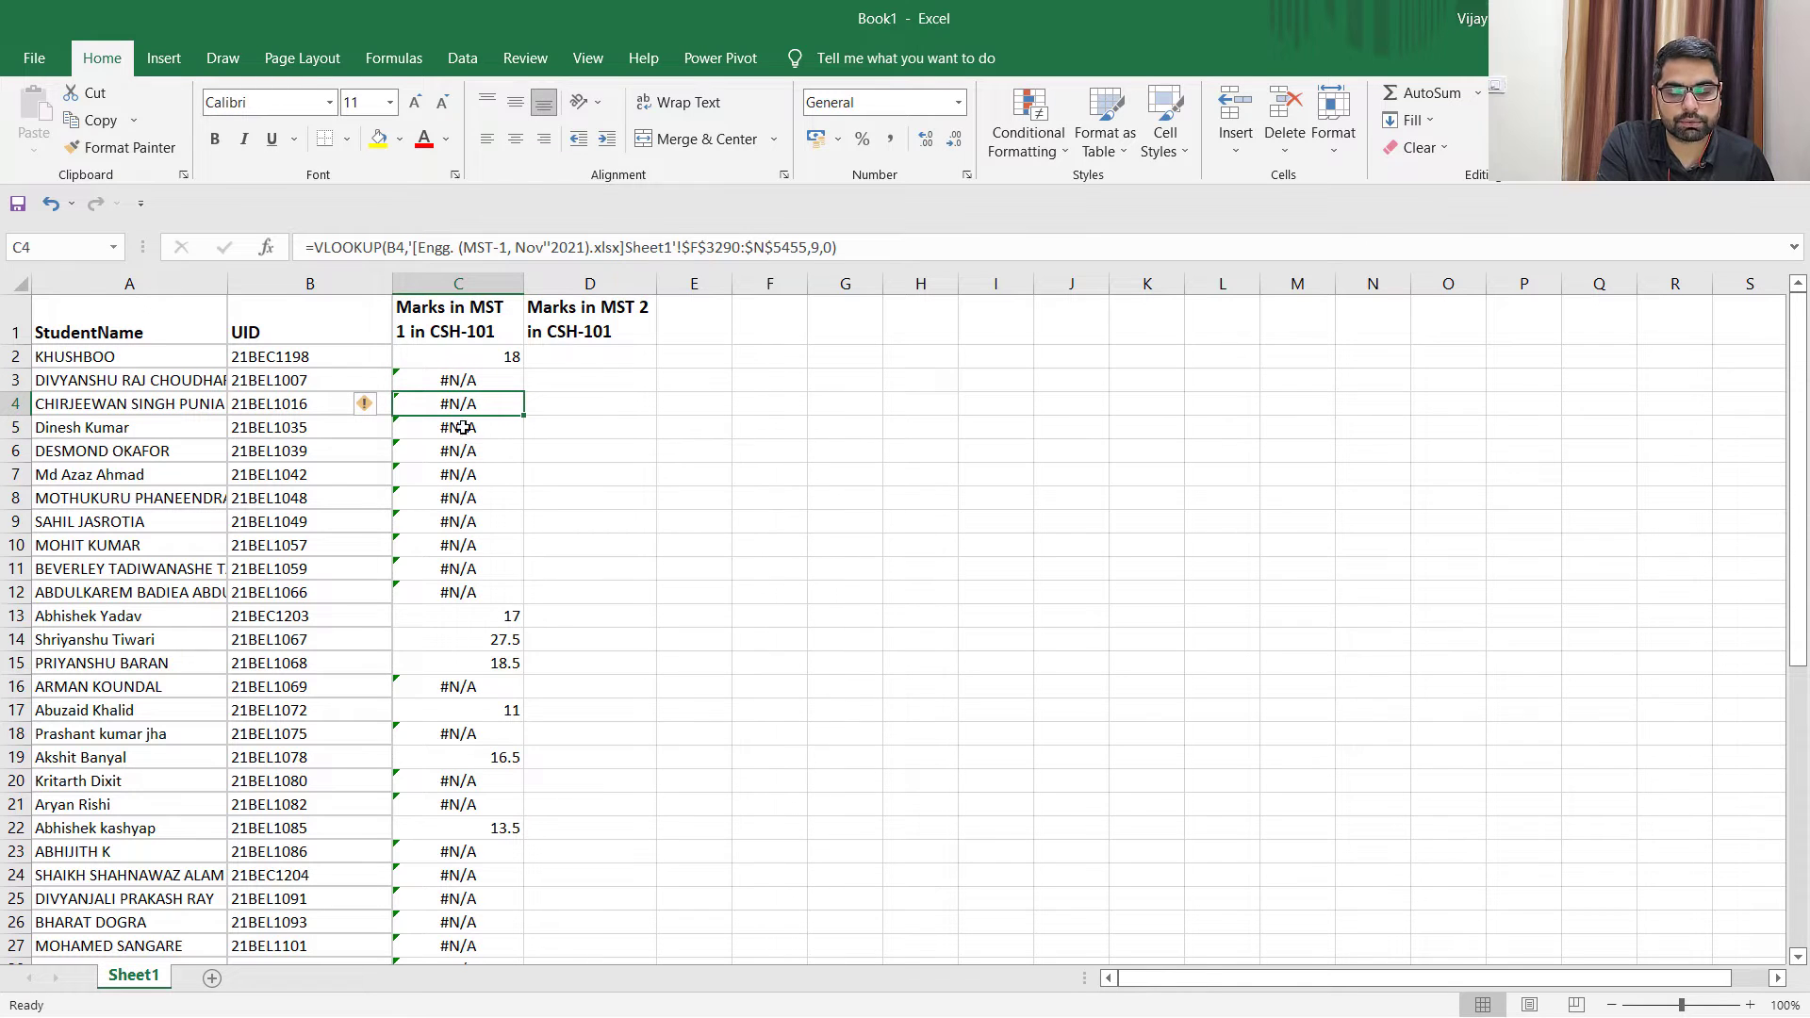
left_click(462, 427)
left_click(469, 382)
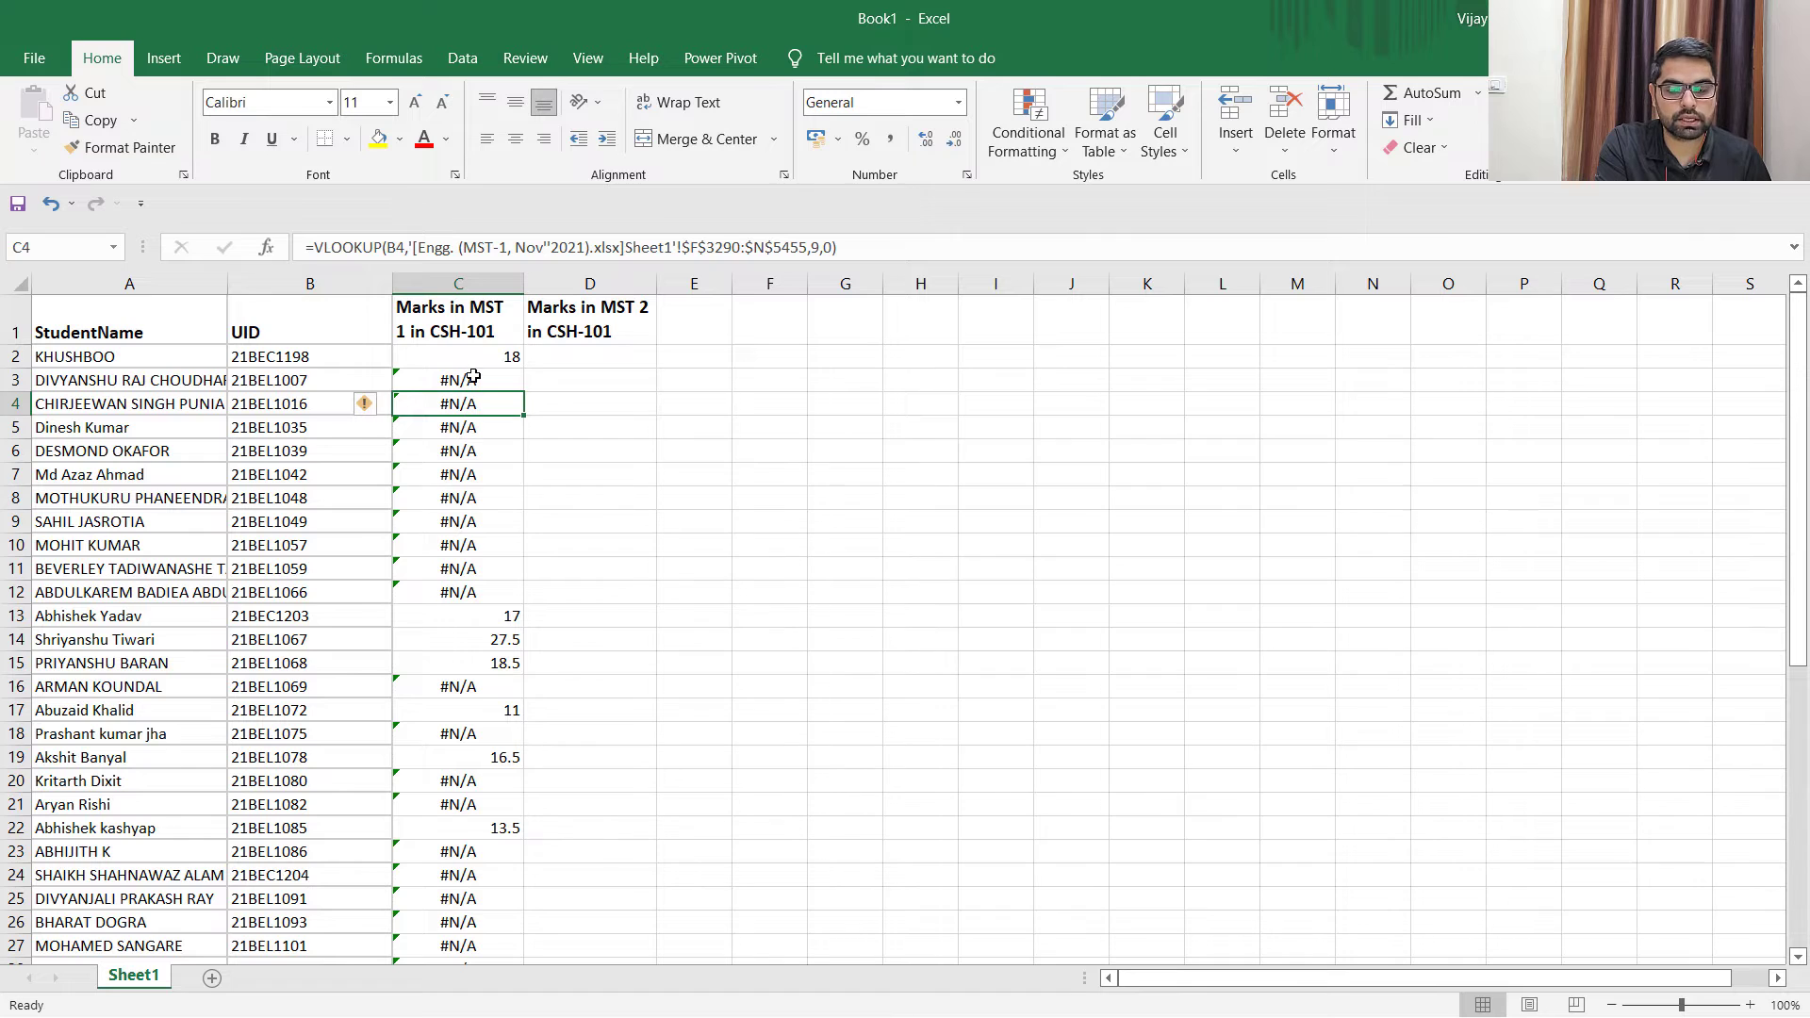
left_click_drag(476, 381, 487, 593)
left_click(545, 427)
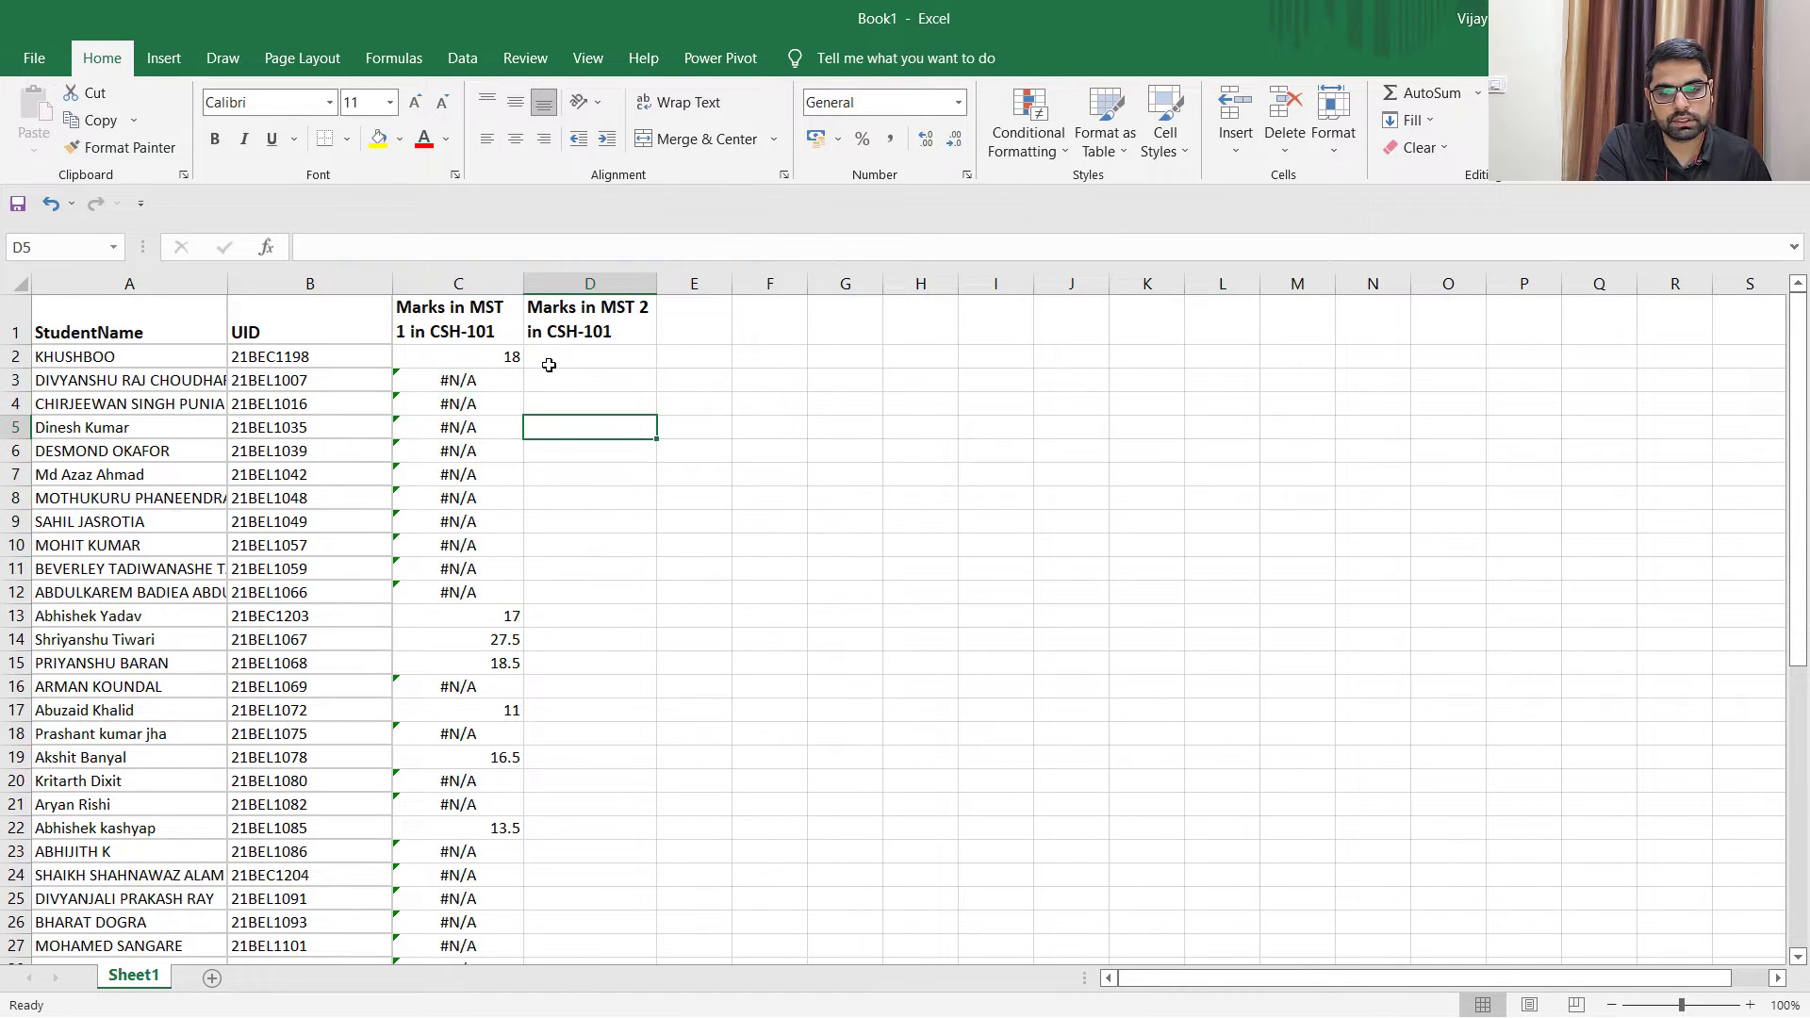
Start a VLOOKUP formula in D2 for the MST 2 marks with the UID in B2 as the lookup value.
left_click(547, 360)
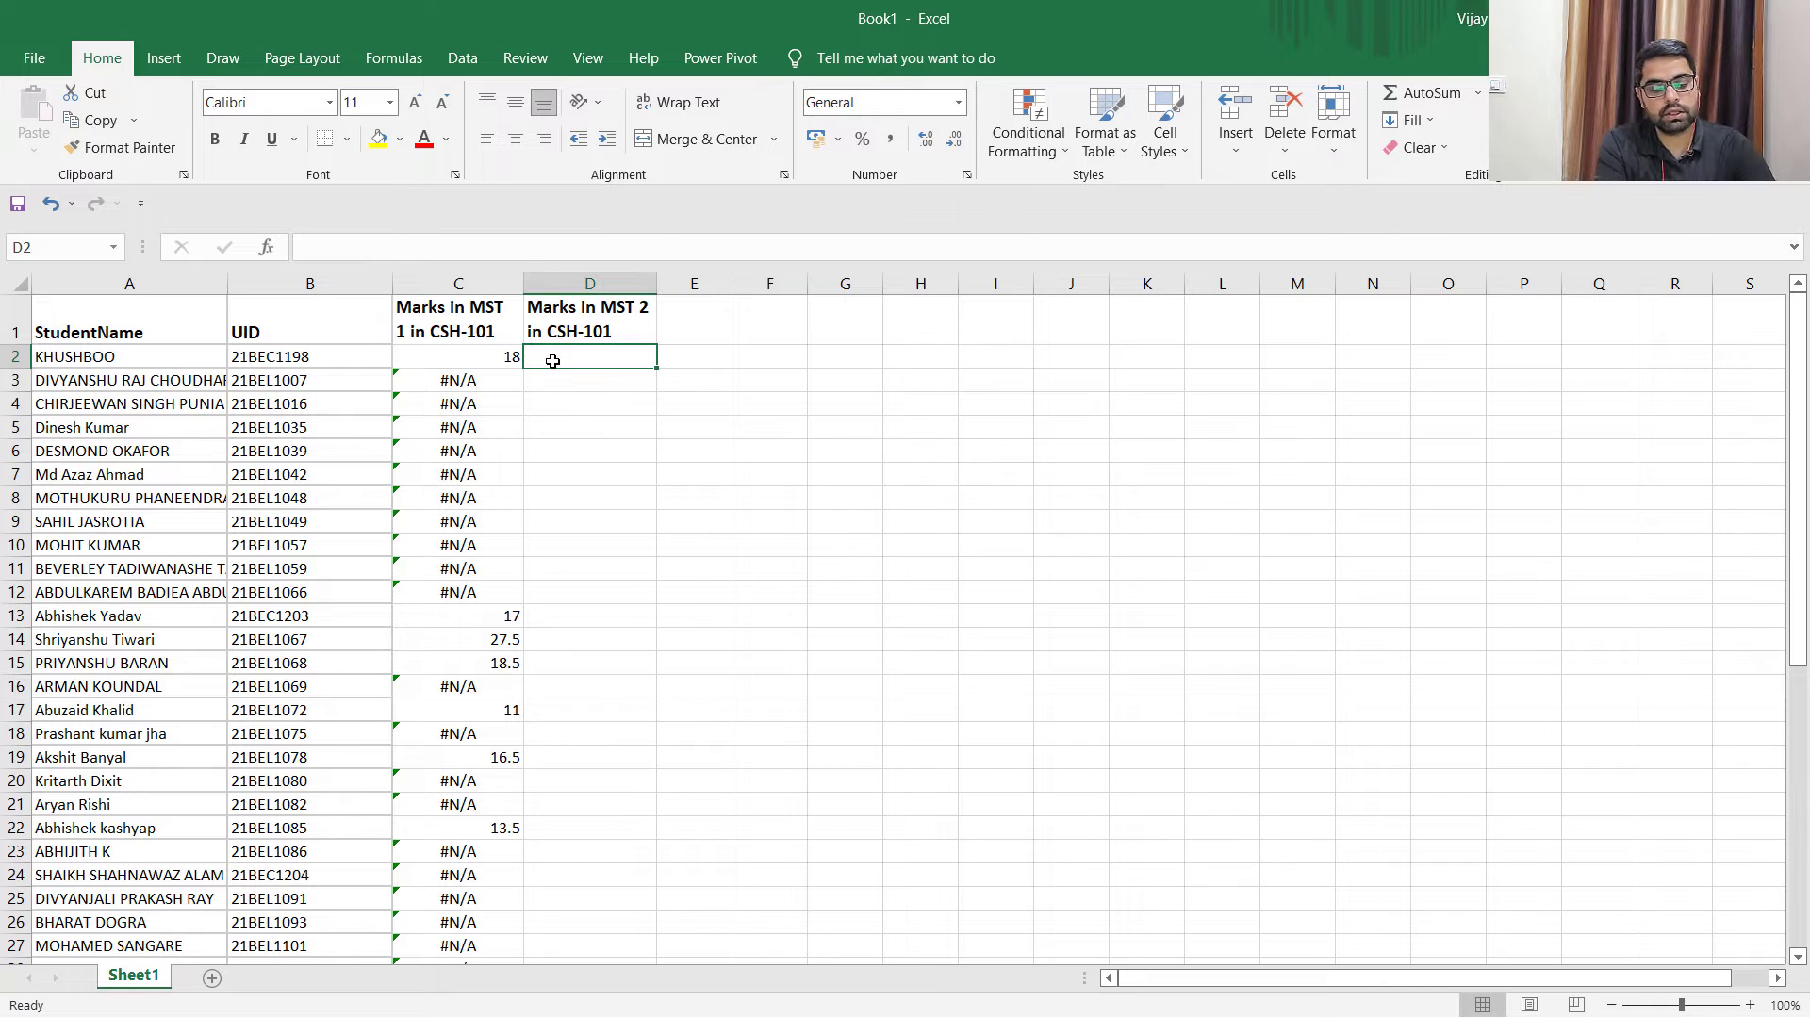
type("=vl")
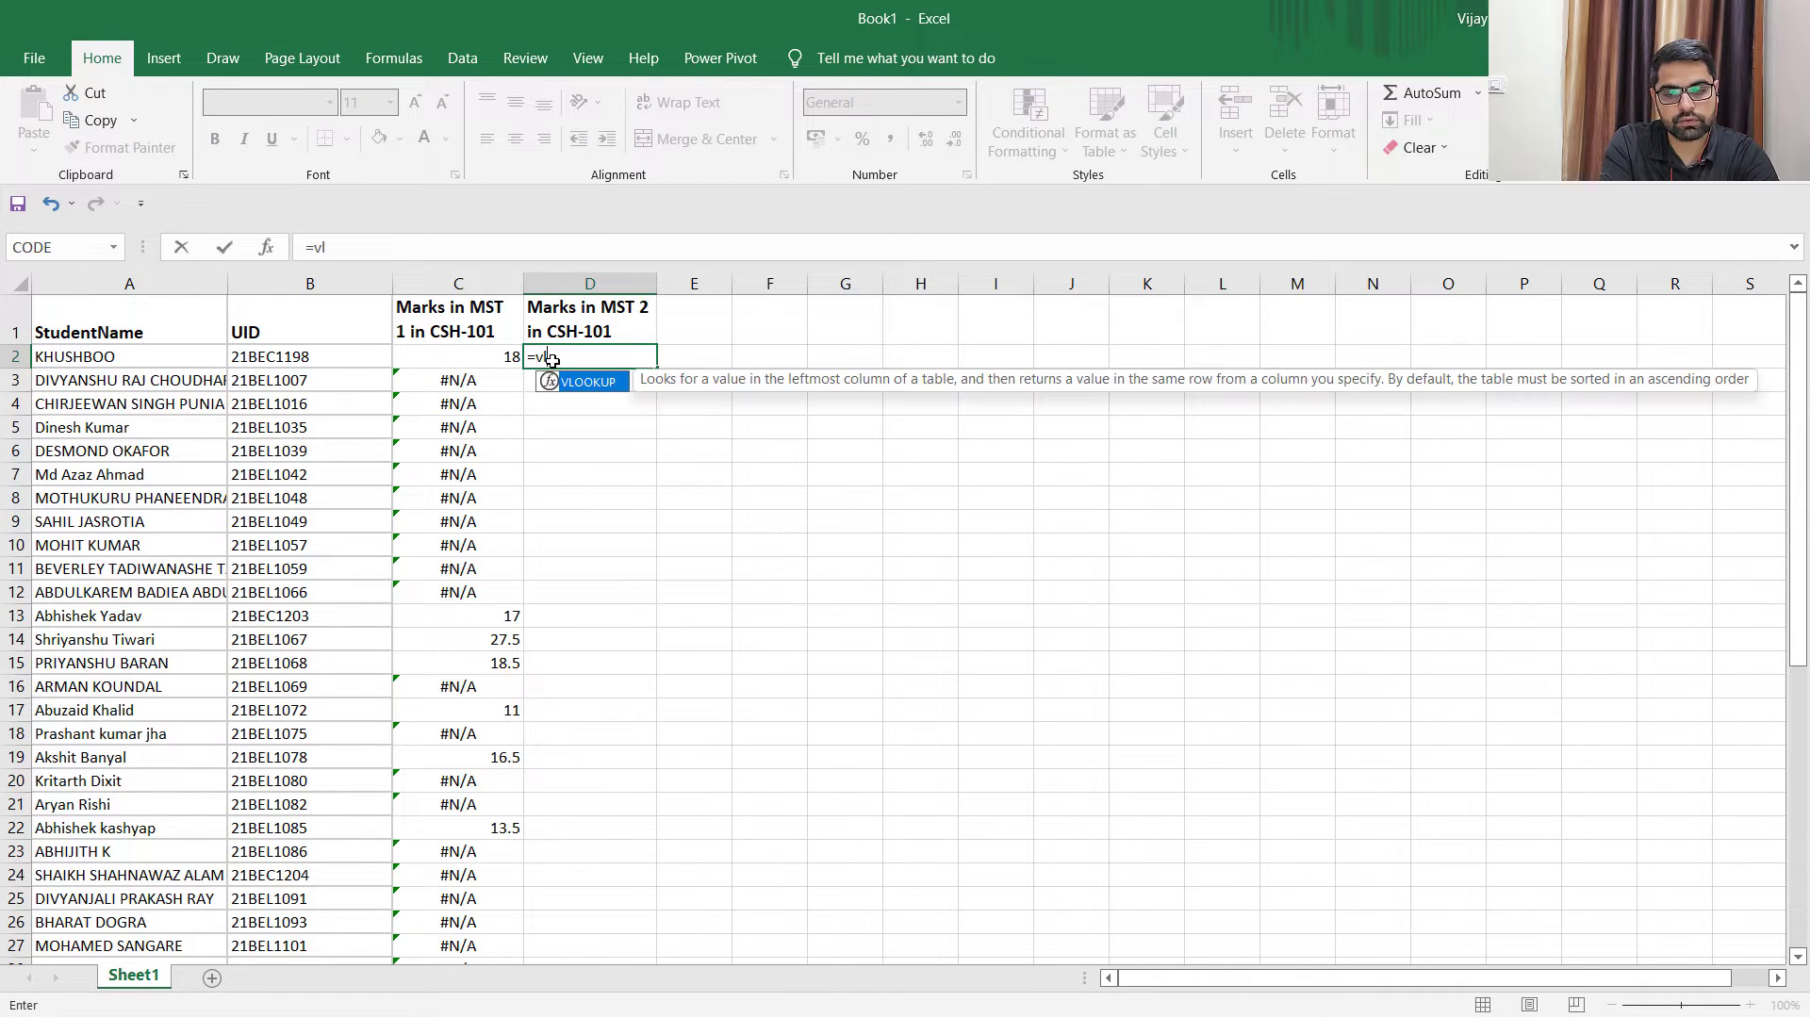
type("ookup")
key("Tab")
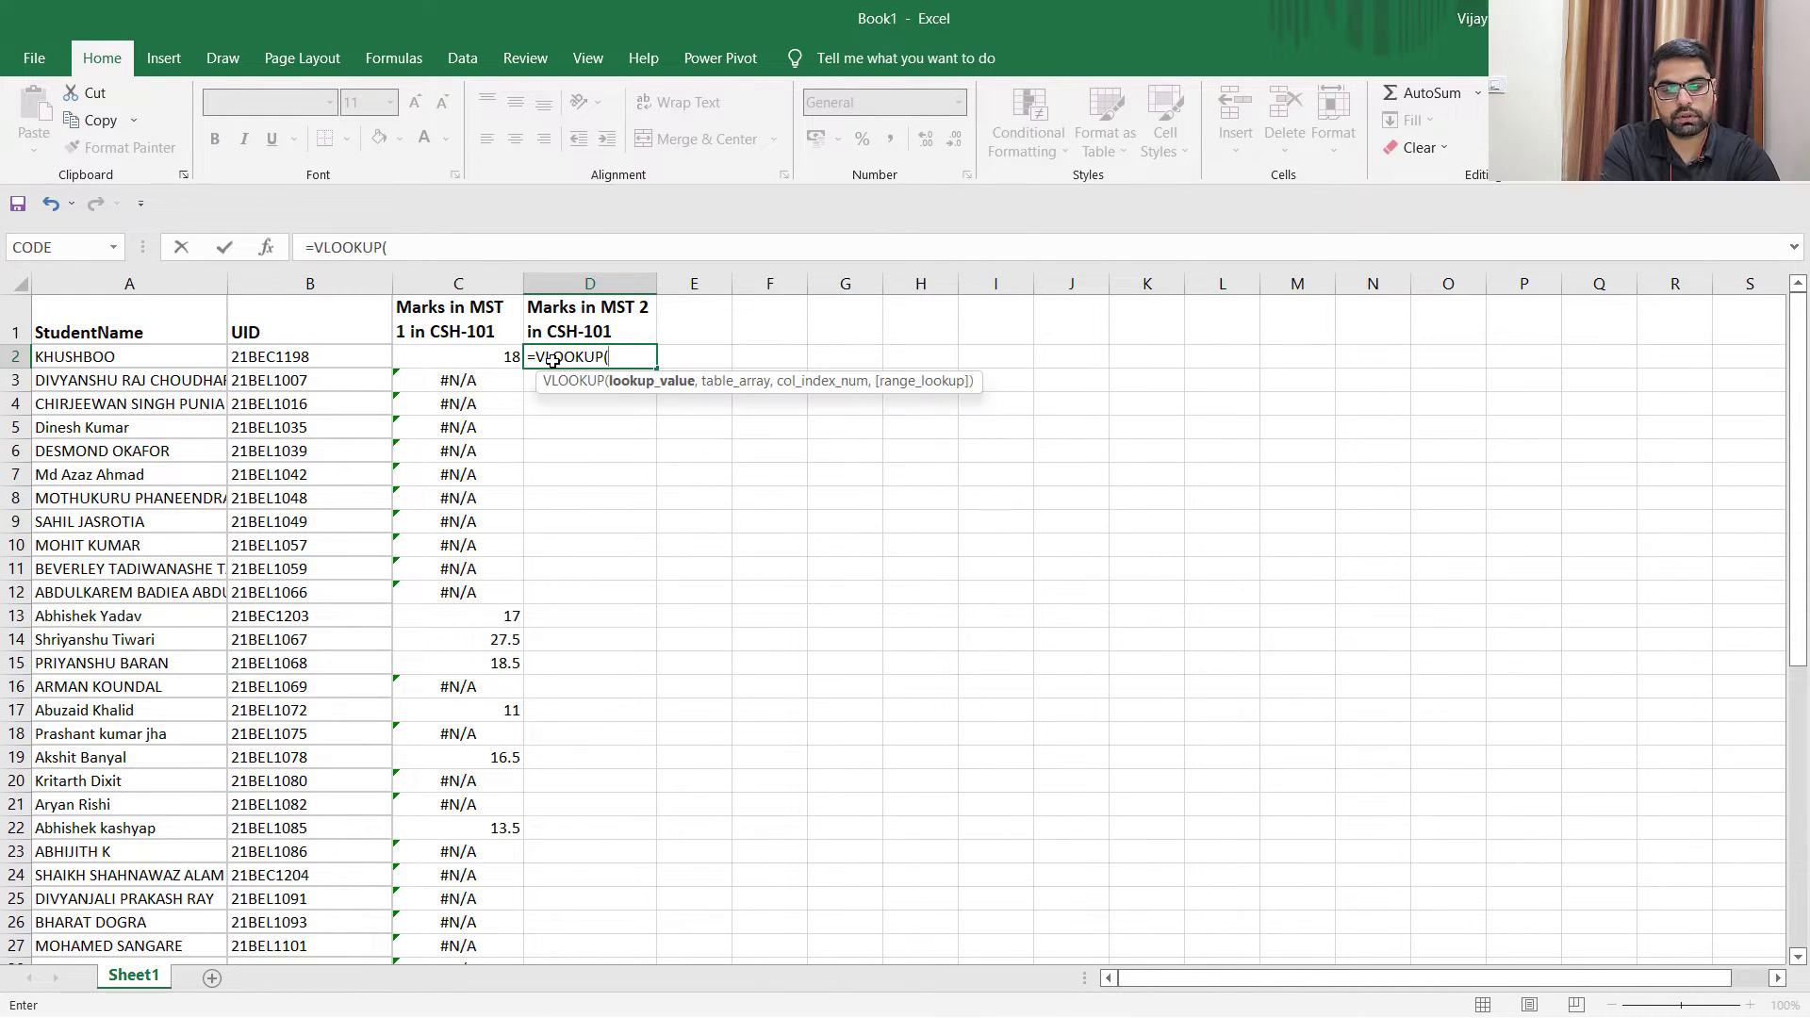
left_click(275, 359)
type(",")
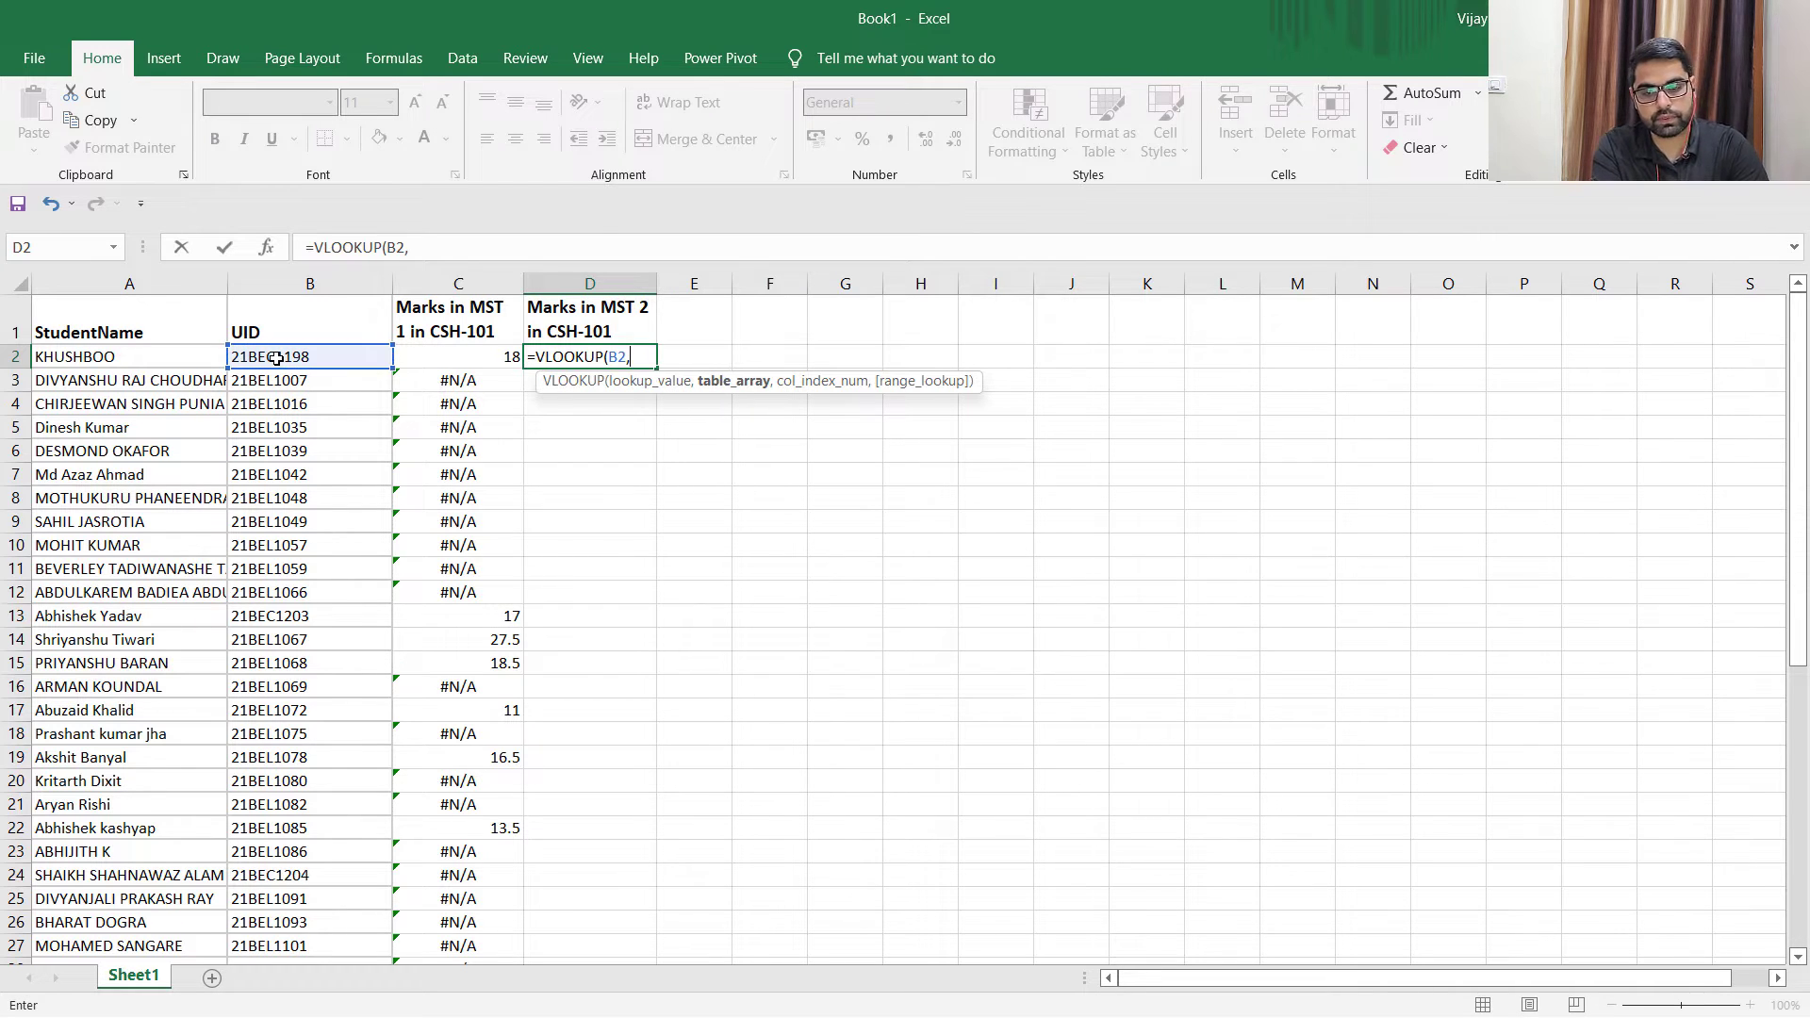
Set the formula's table array to $A$5:$L$126 in the ECE workbook, from the UID column to the CourseCode column.
key("alt+Tab")
key("Tab")
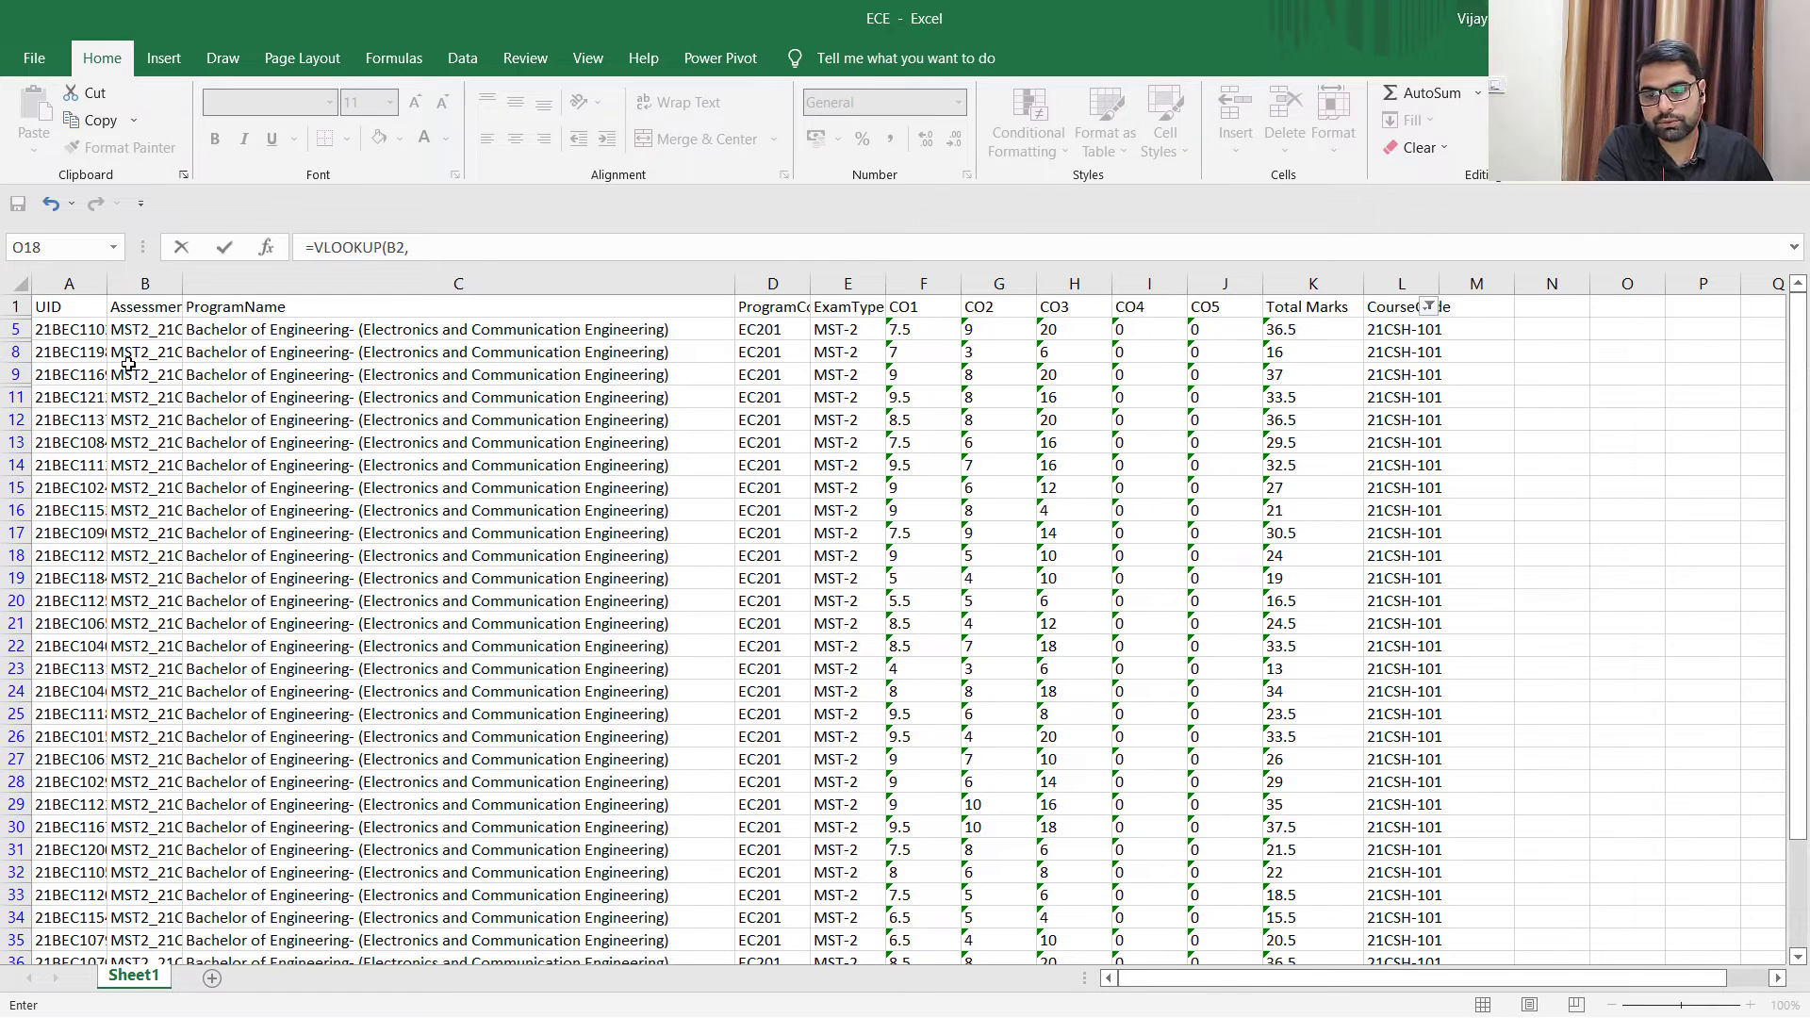
left_click(70, 330)
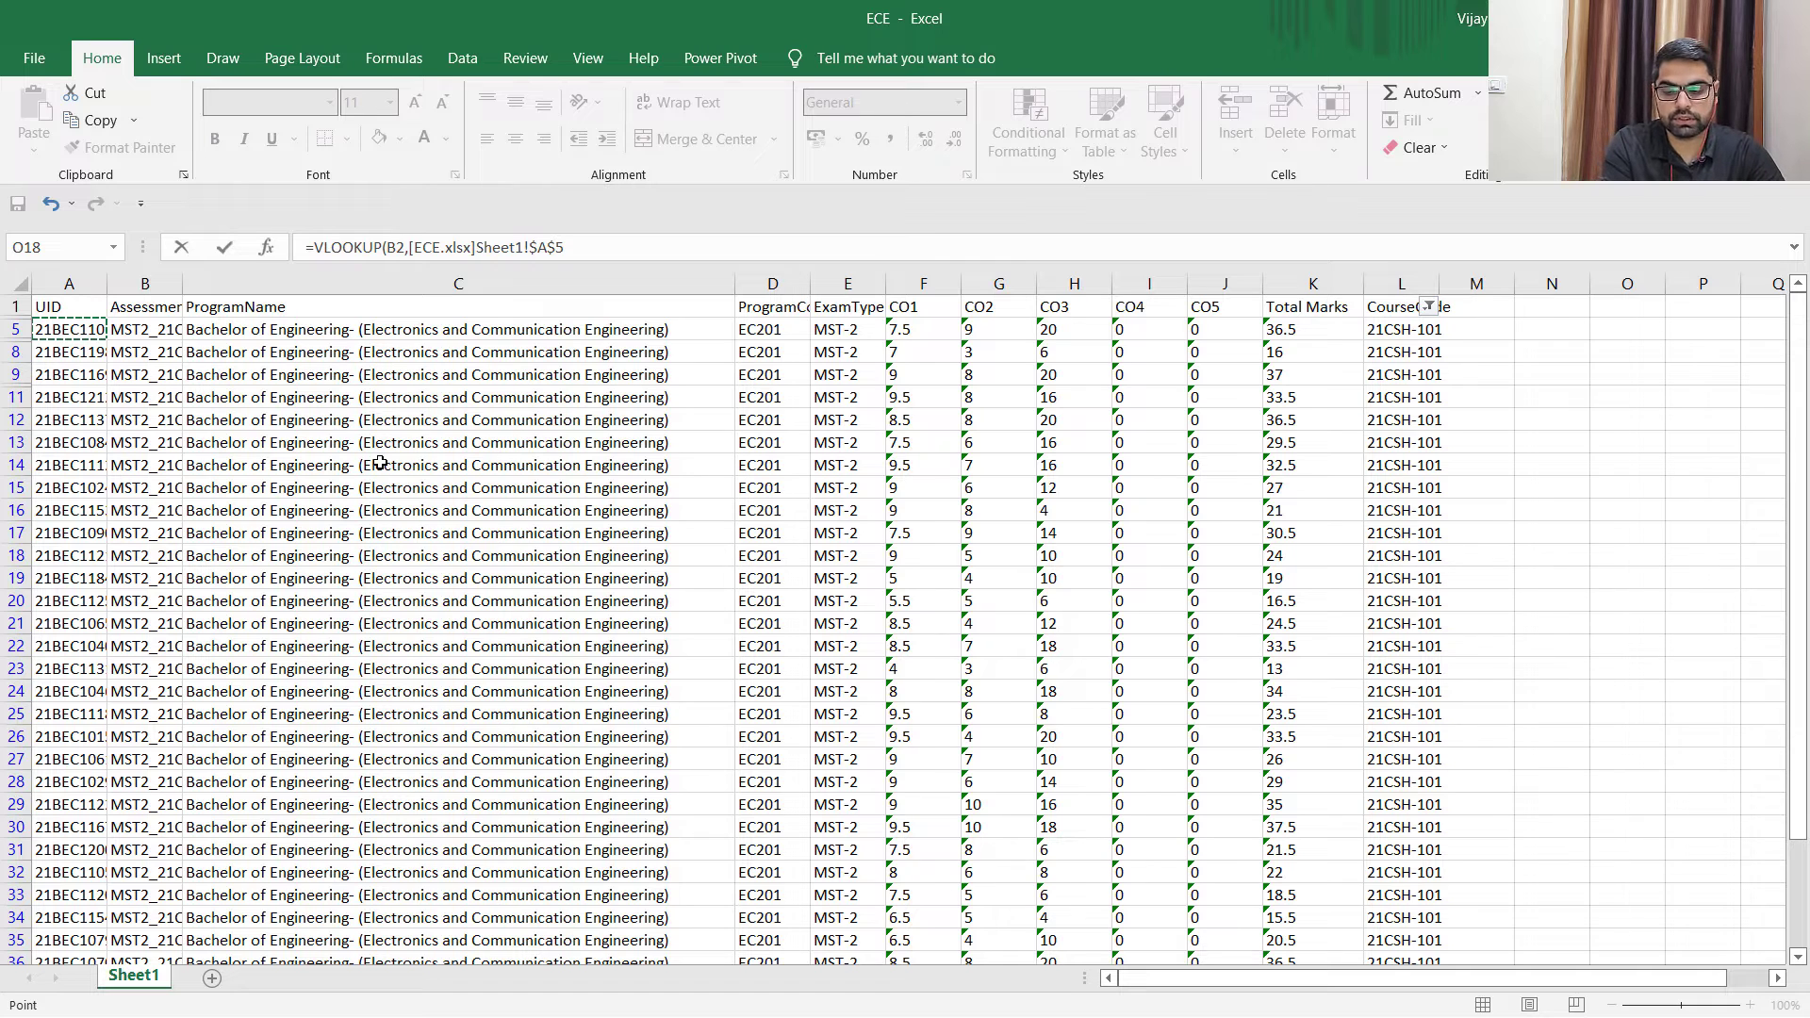
key("ctrl+shift+Right")
key("ctrl+shift+Down")
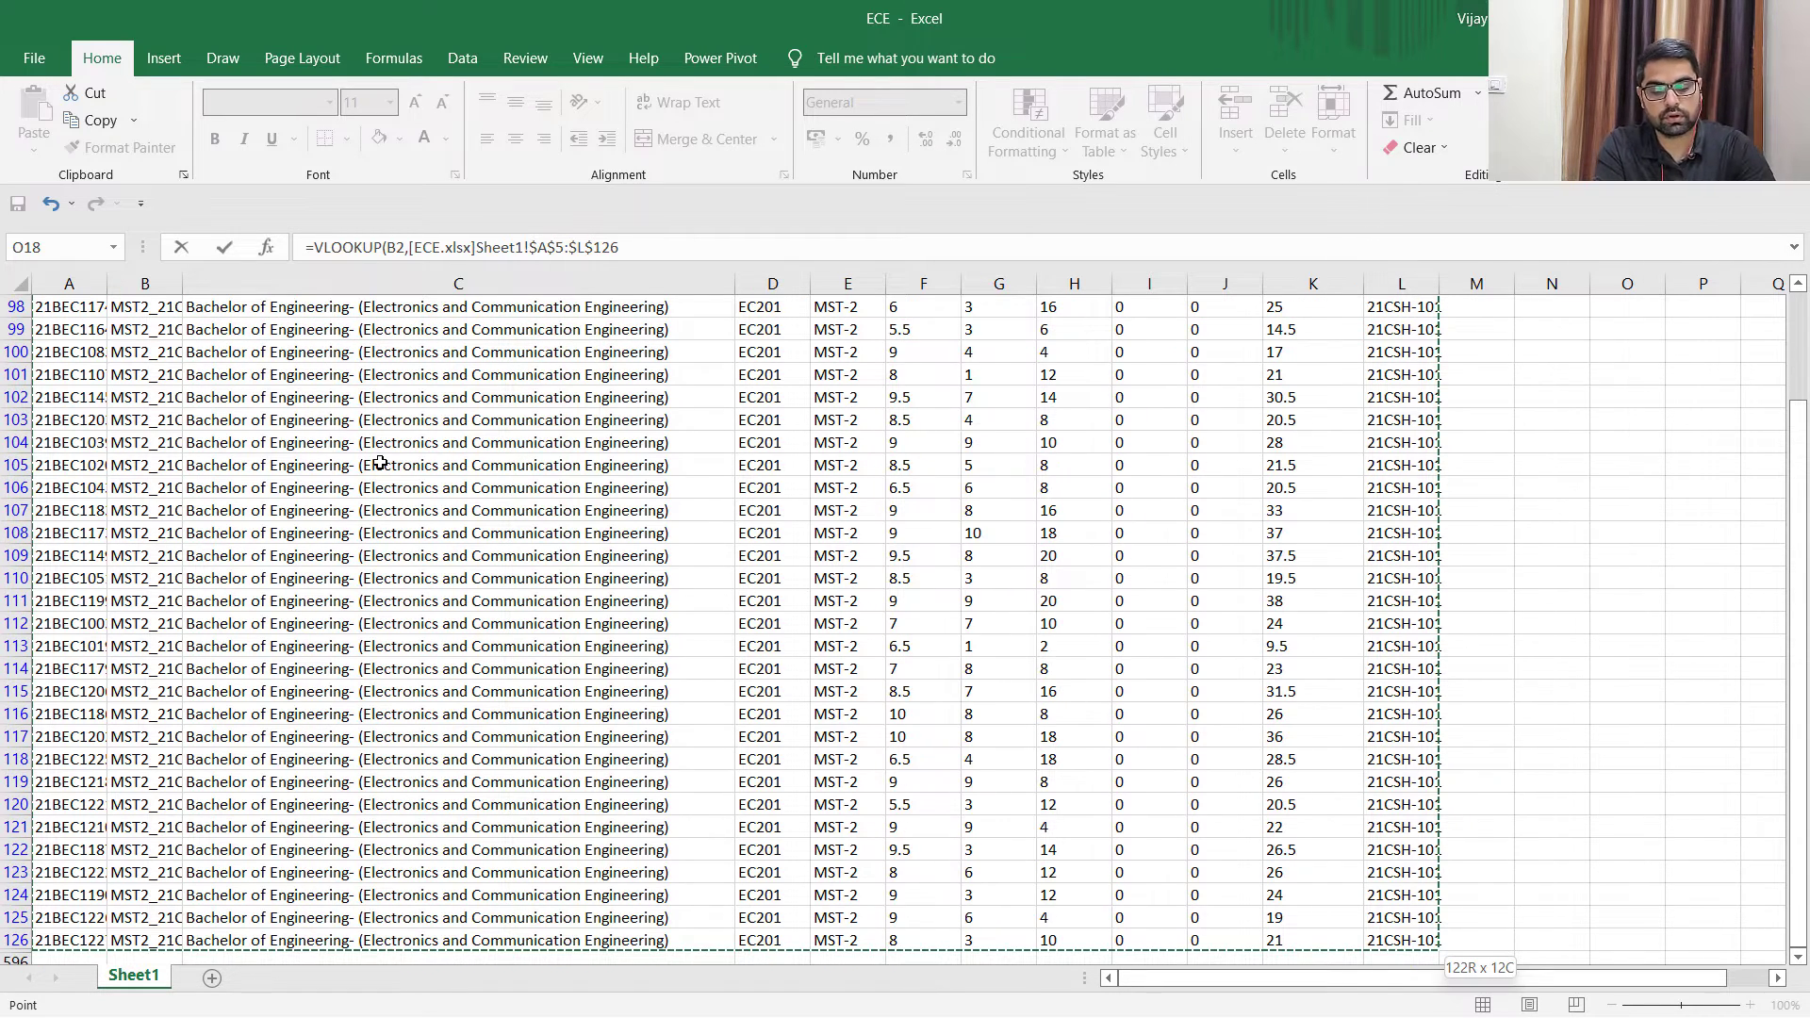
Complete the MST 2 VLOOKUP formula in D2 with column index 11 and 0 for an exact match.
type(",")
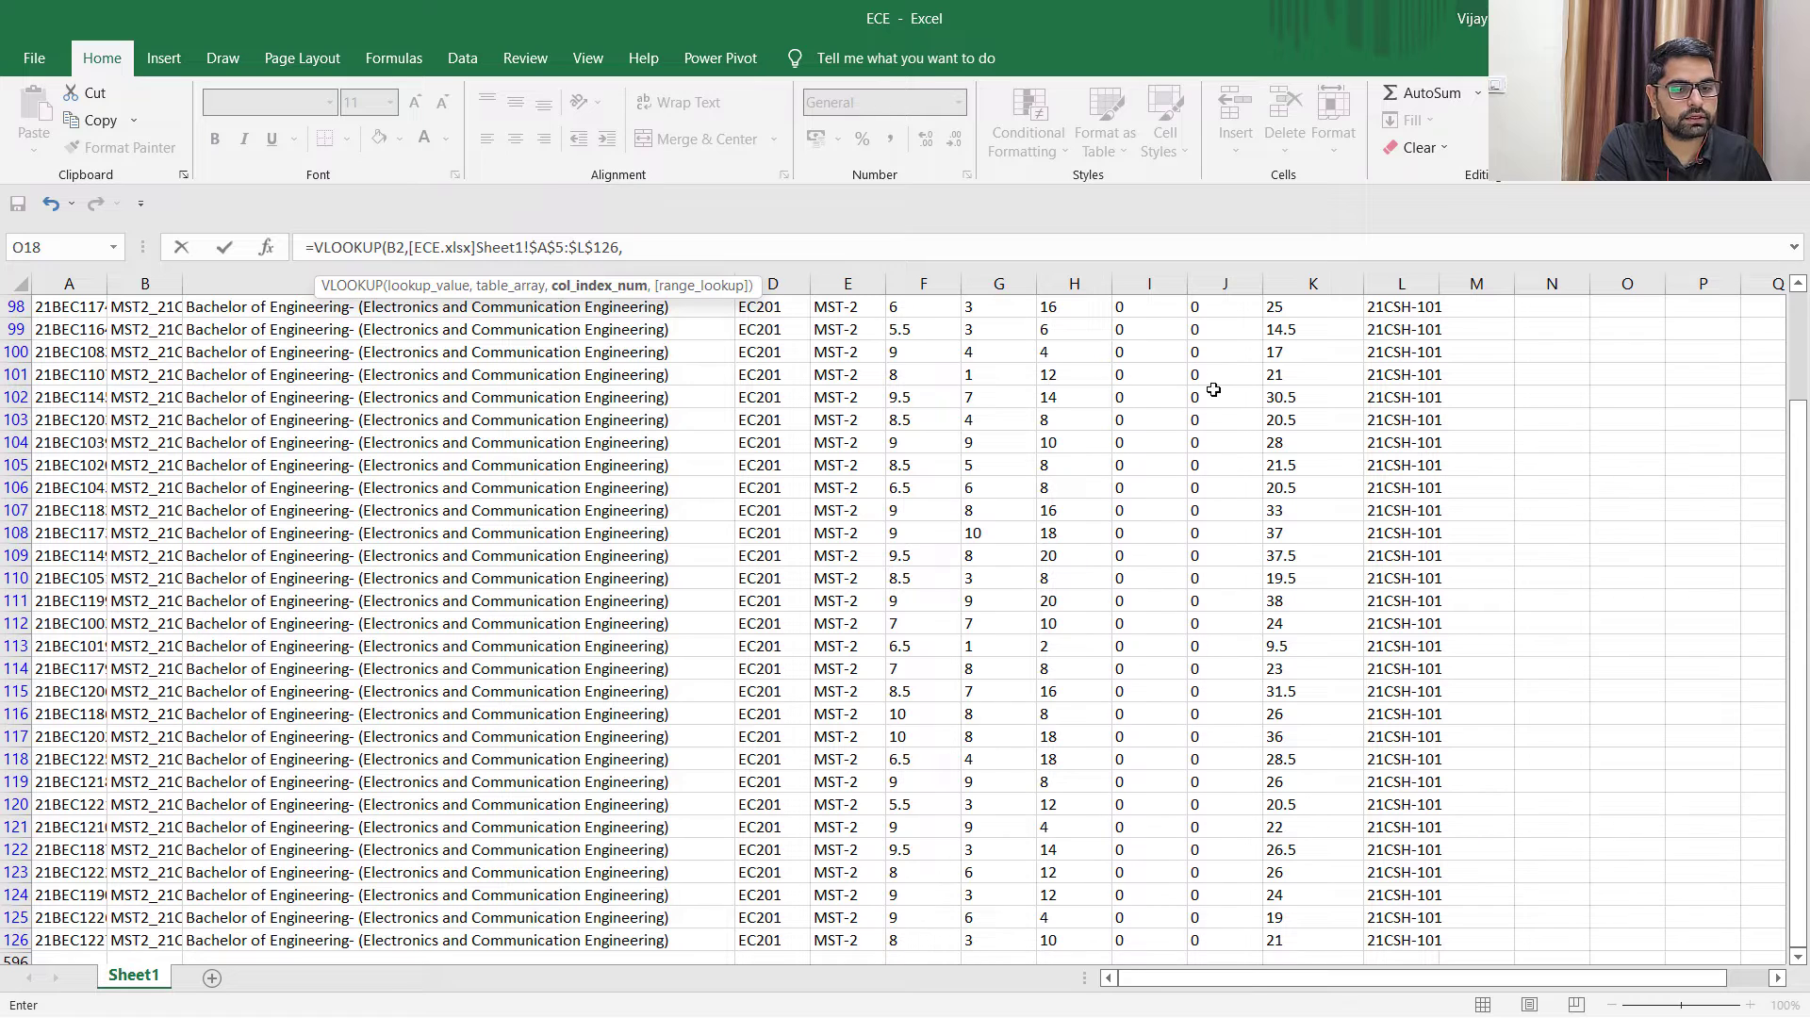
left_click(684, 253)
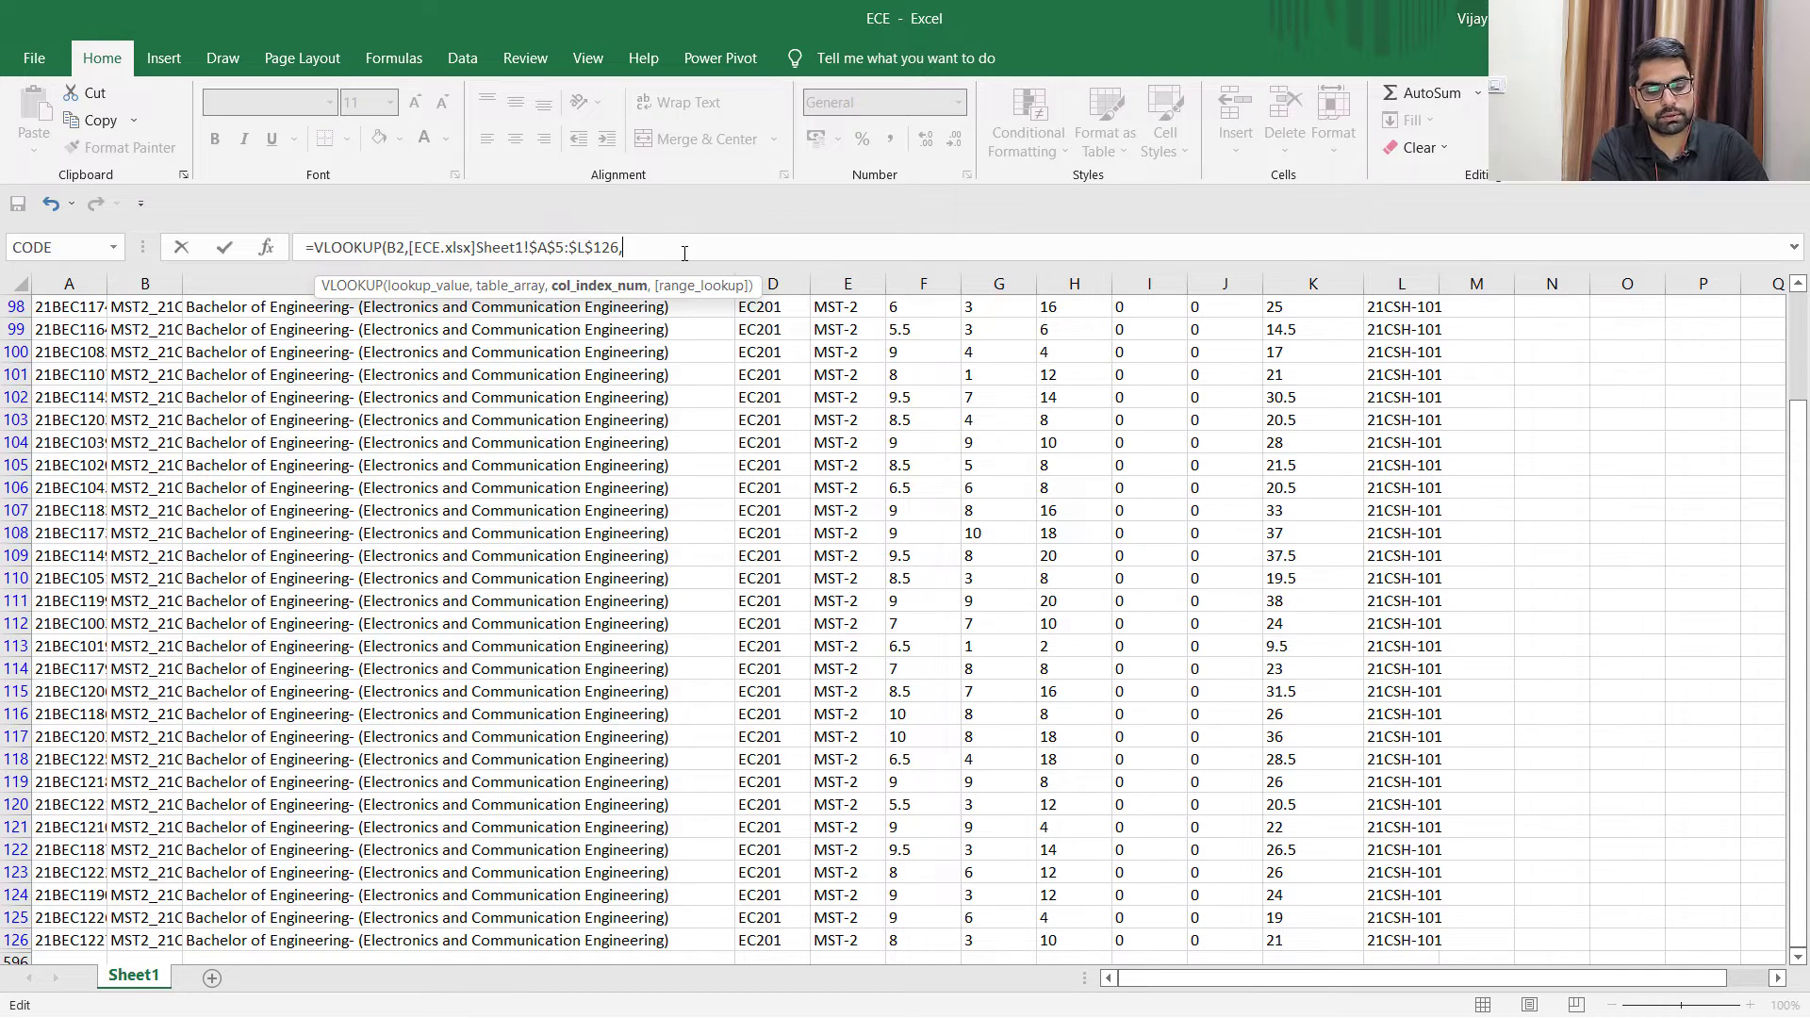
type("11,")
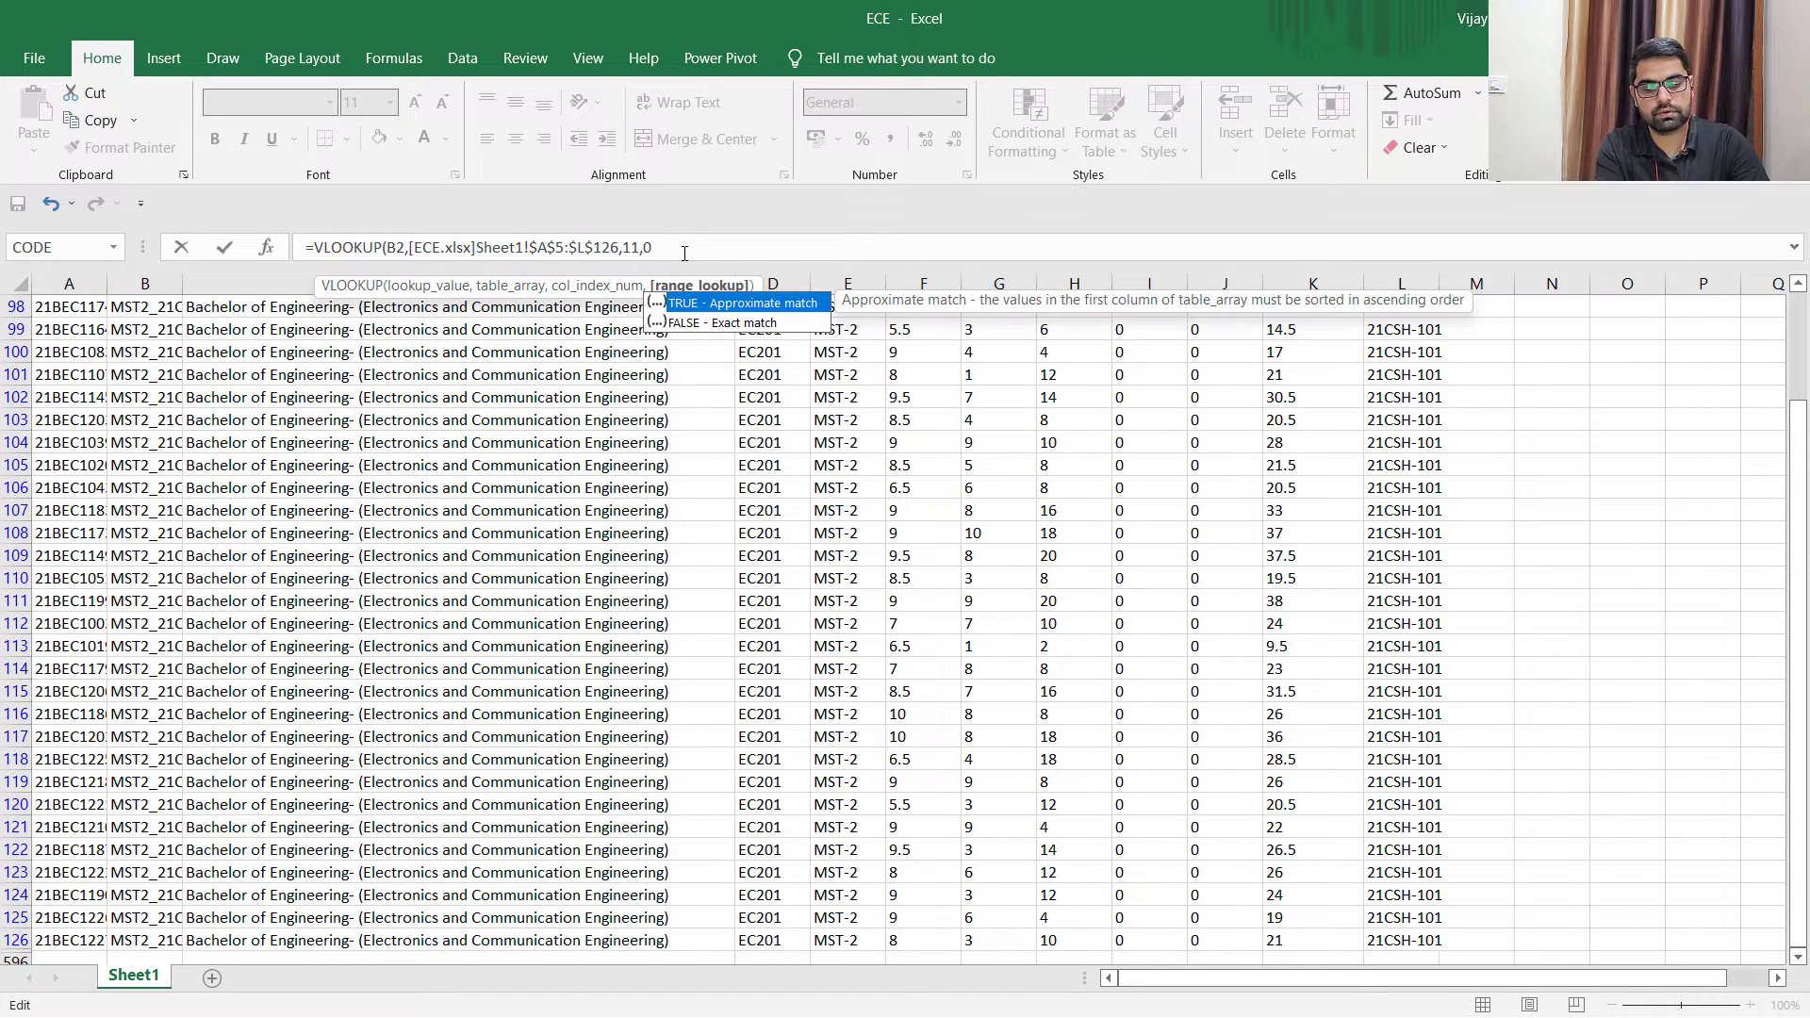
type("0)")
key("Return")
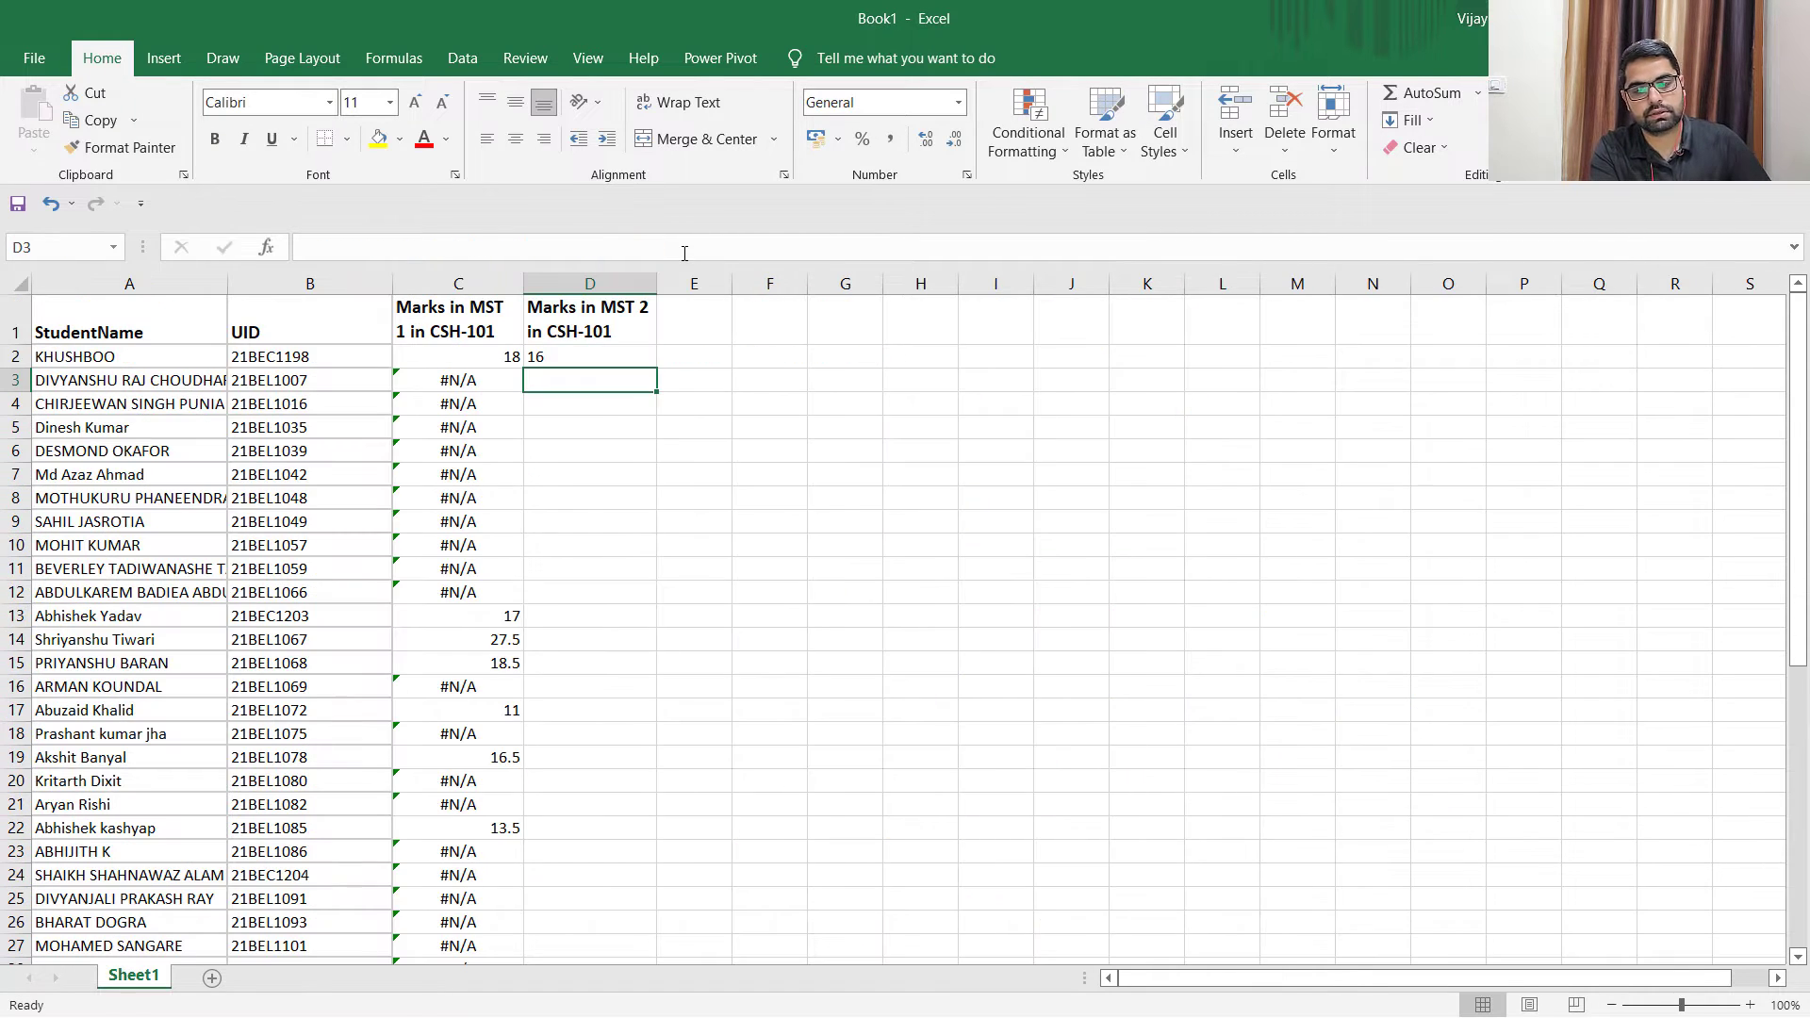
Copy the MST 2 lookup formula from D2 down the column to the last student and review both marks columns.
left_click(634, 358)
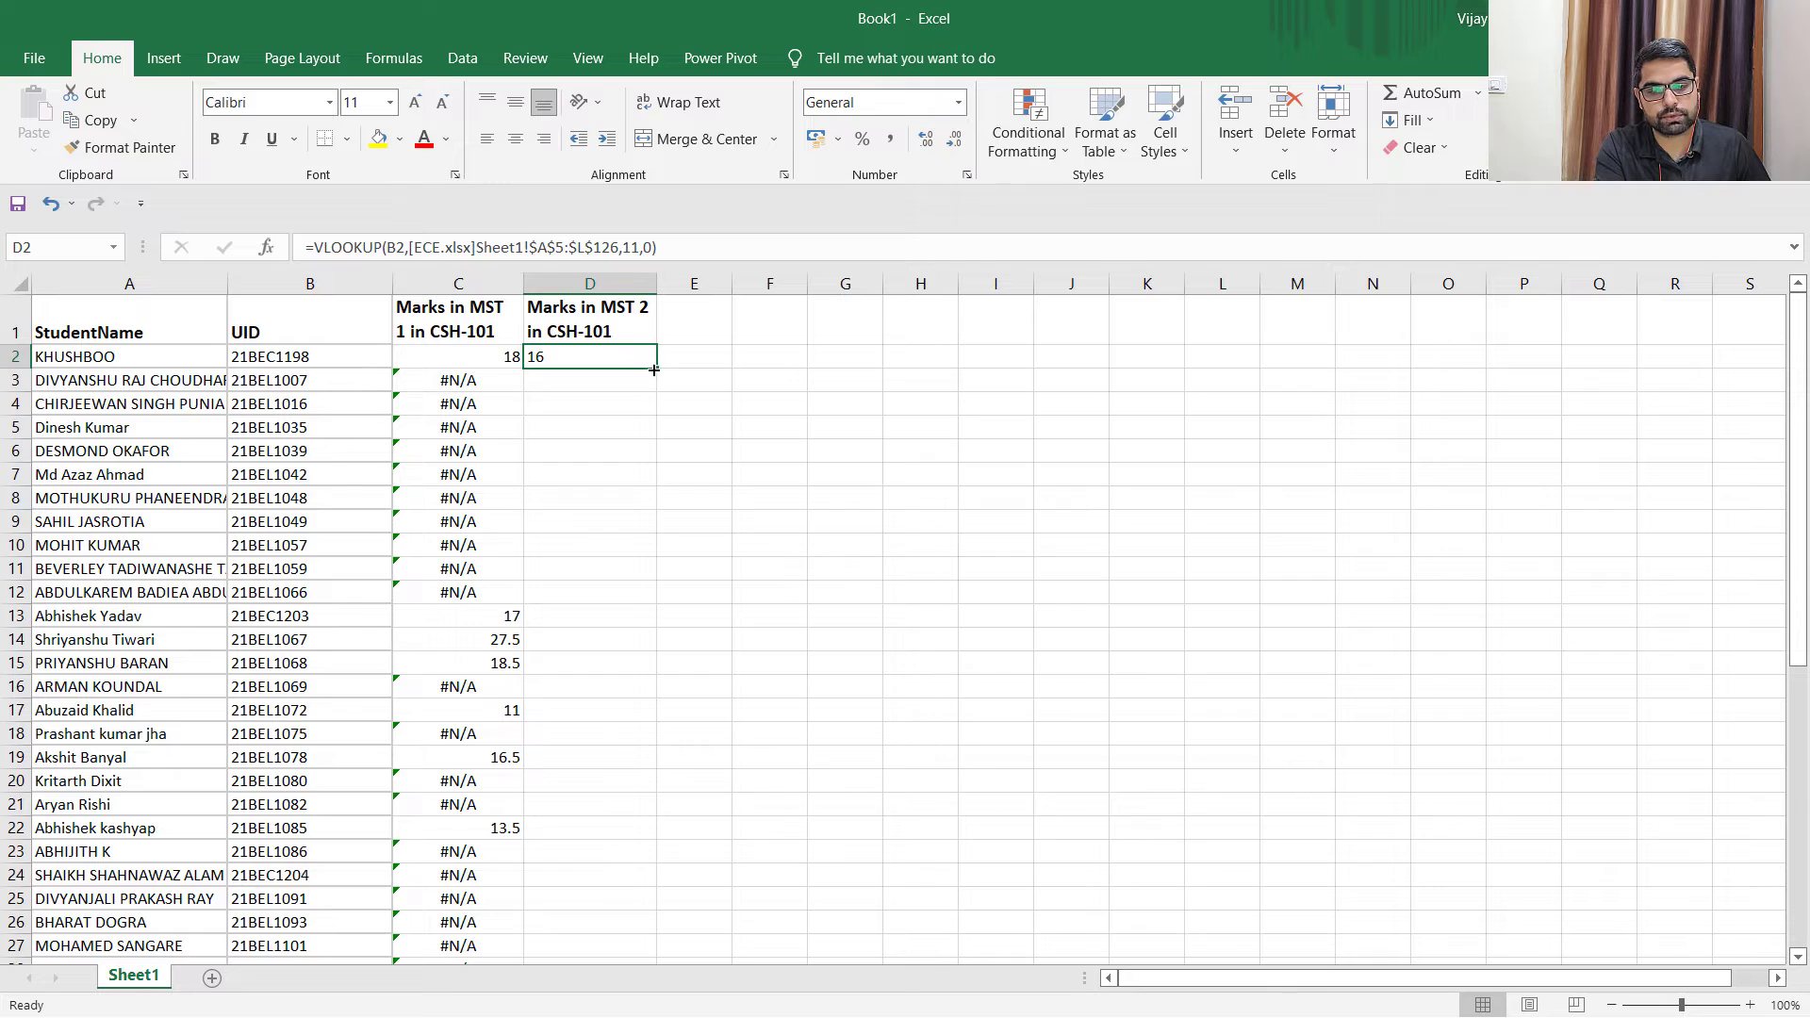
double_click(657, 368)
left_click(646, 550)
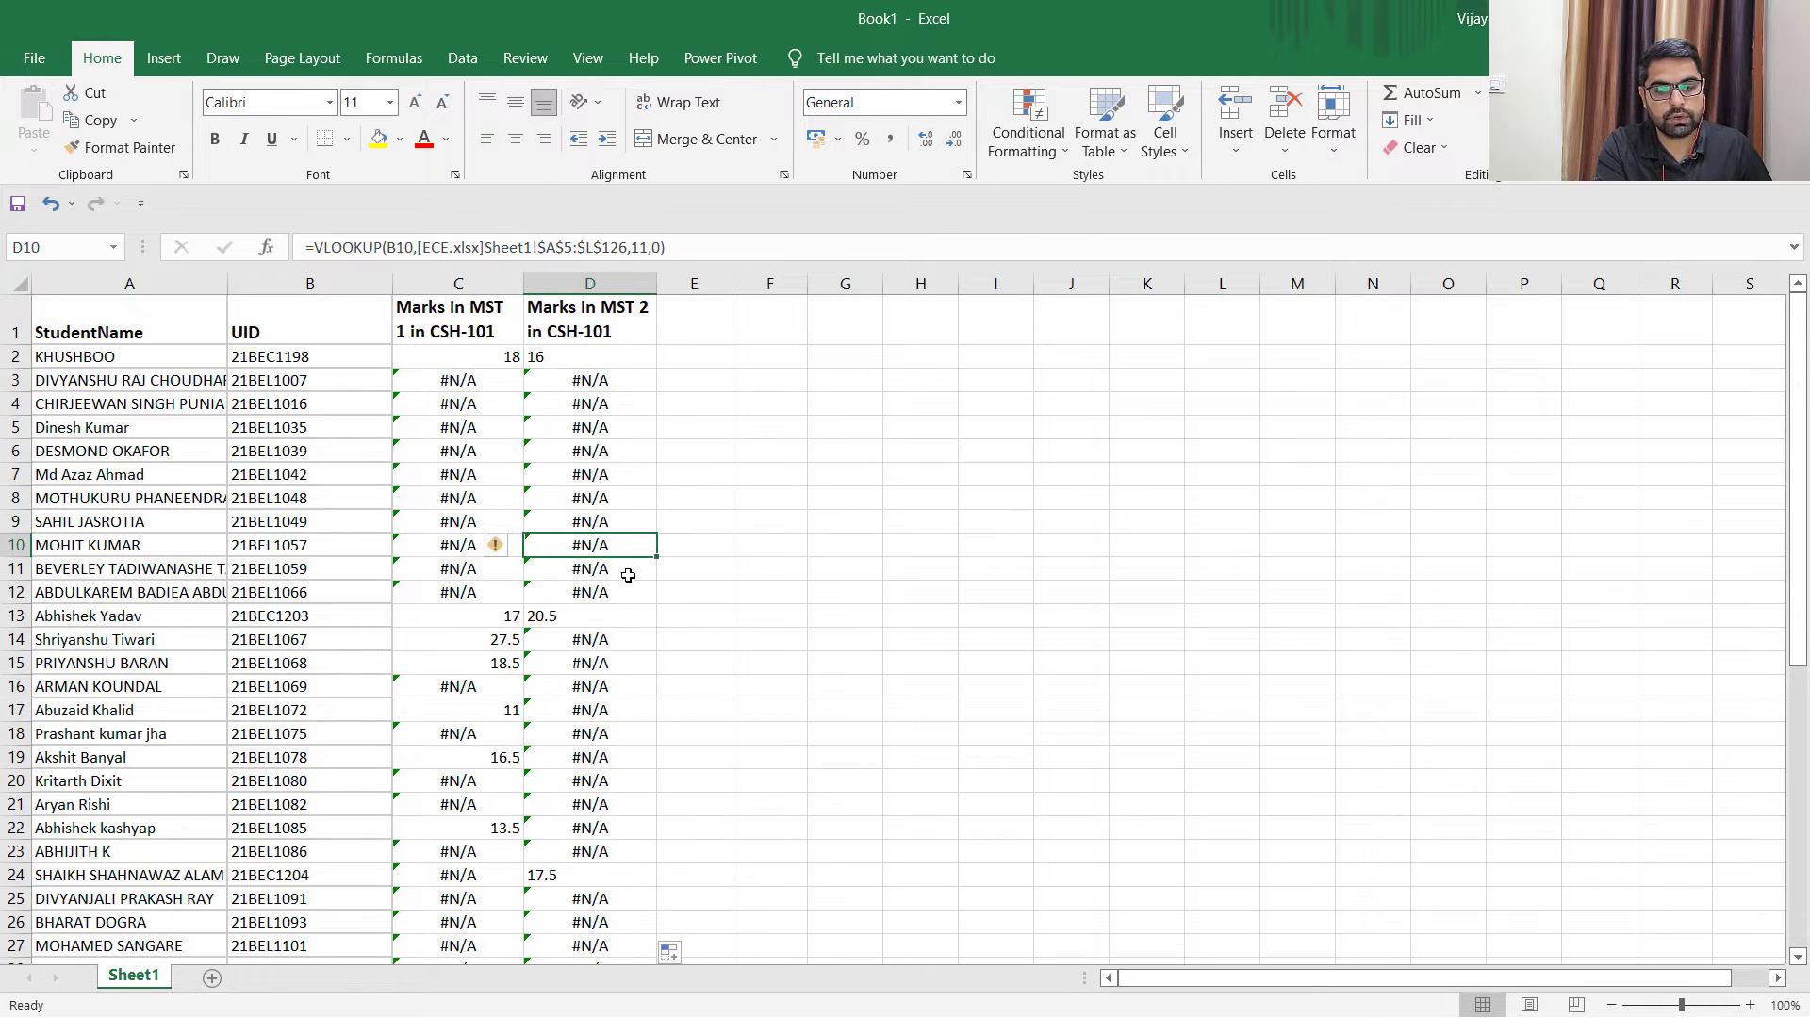
scroll(625, 573, "down", 3)
scroll(625, 582, "down", 5)
scroll(271, 759, "up", 8)
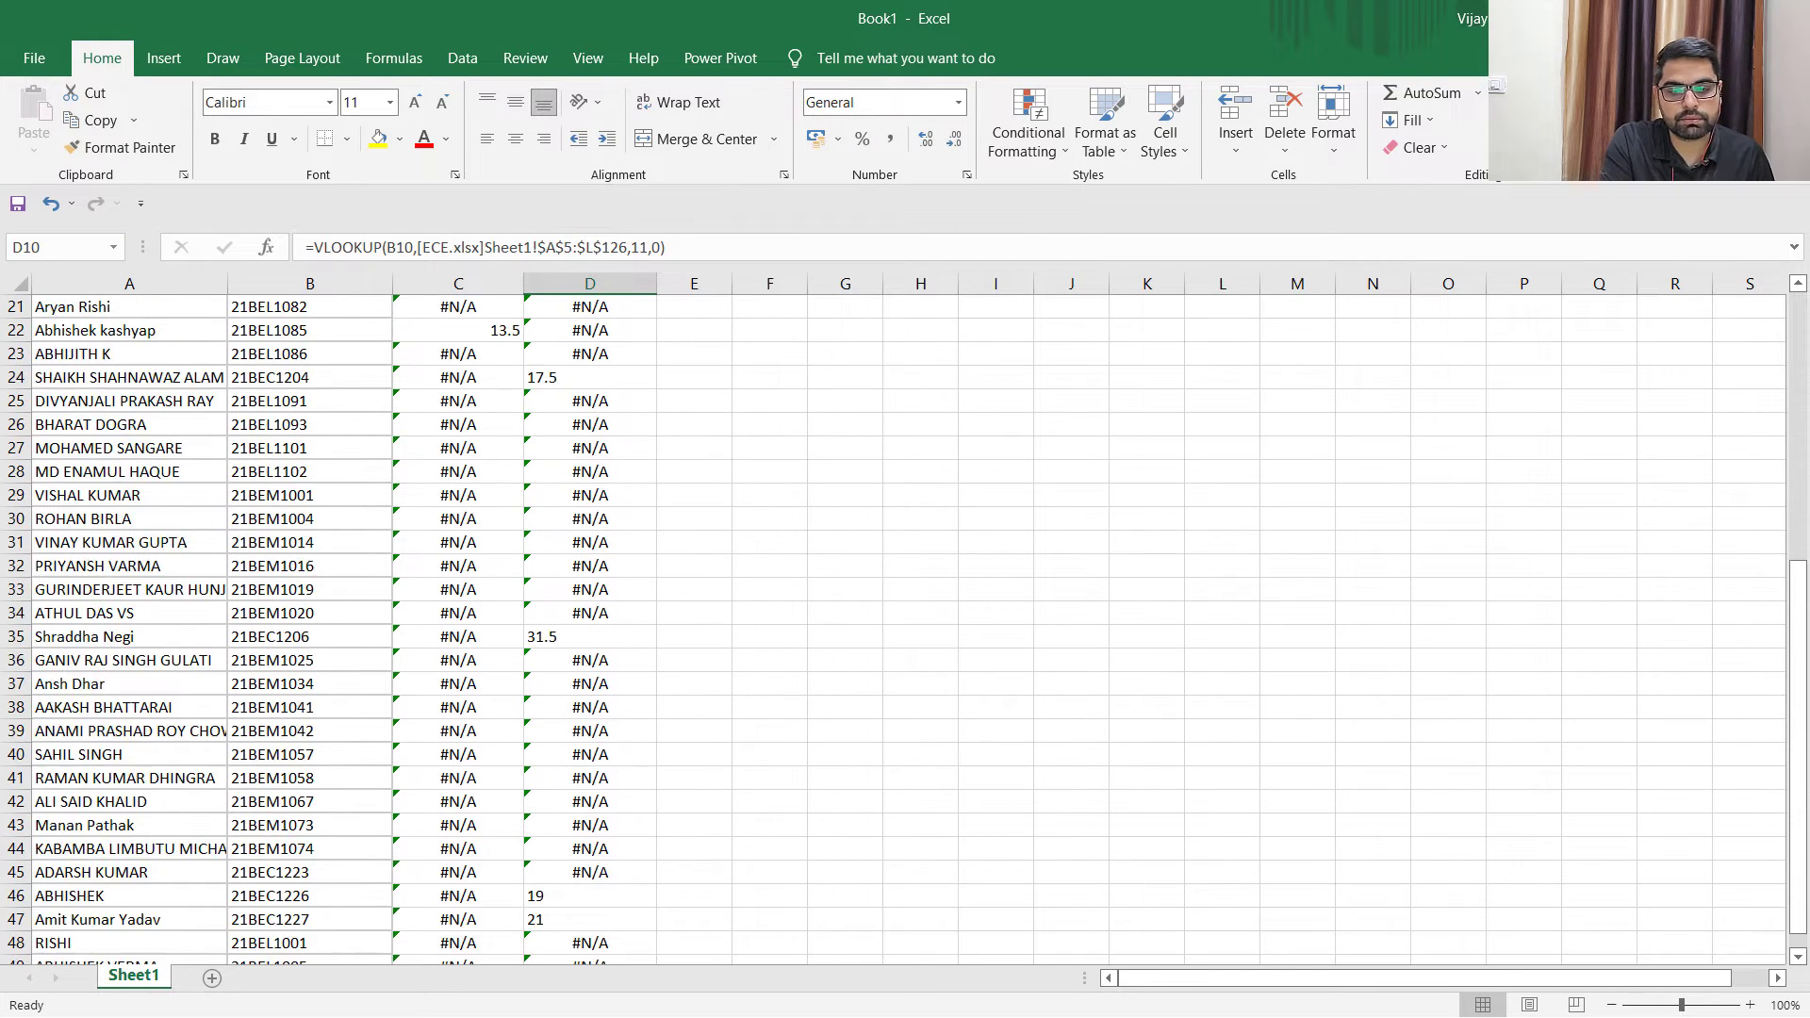
scroll(451, 471, "down", 3)
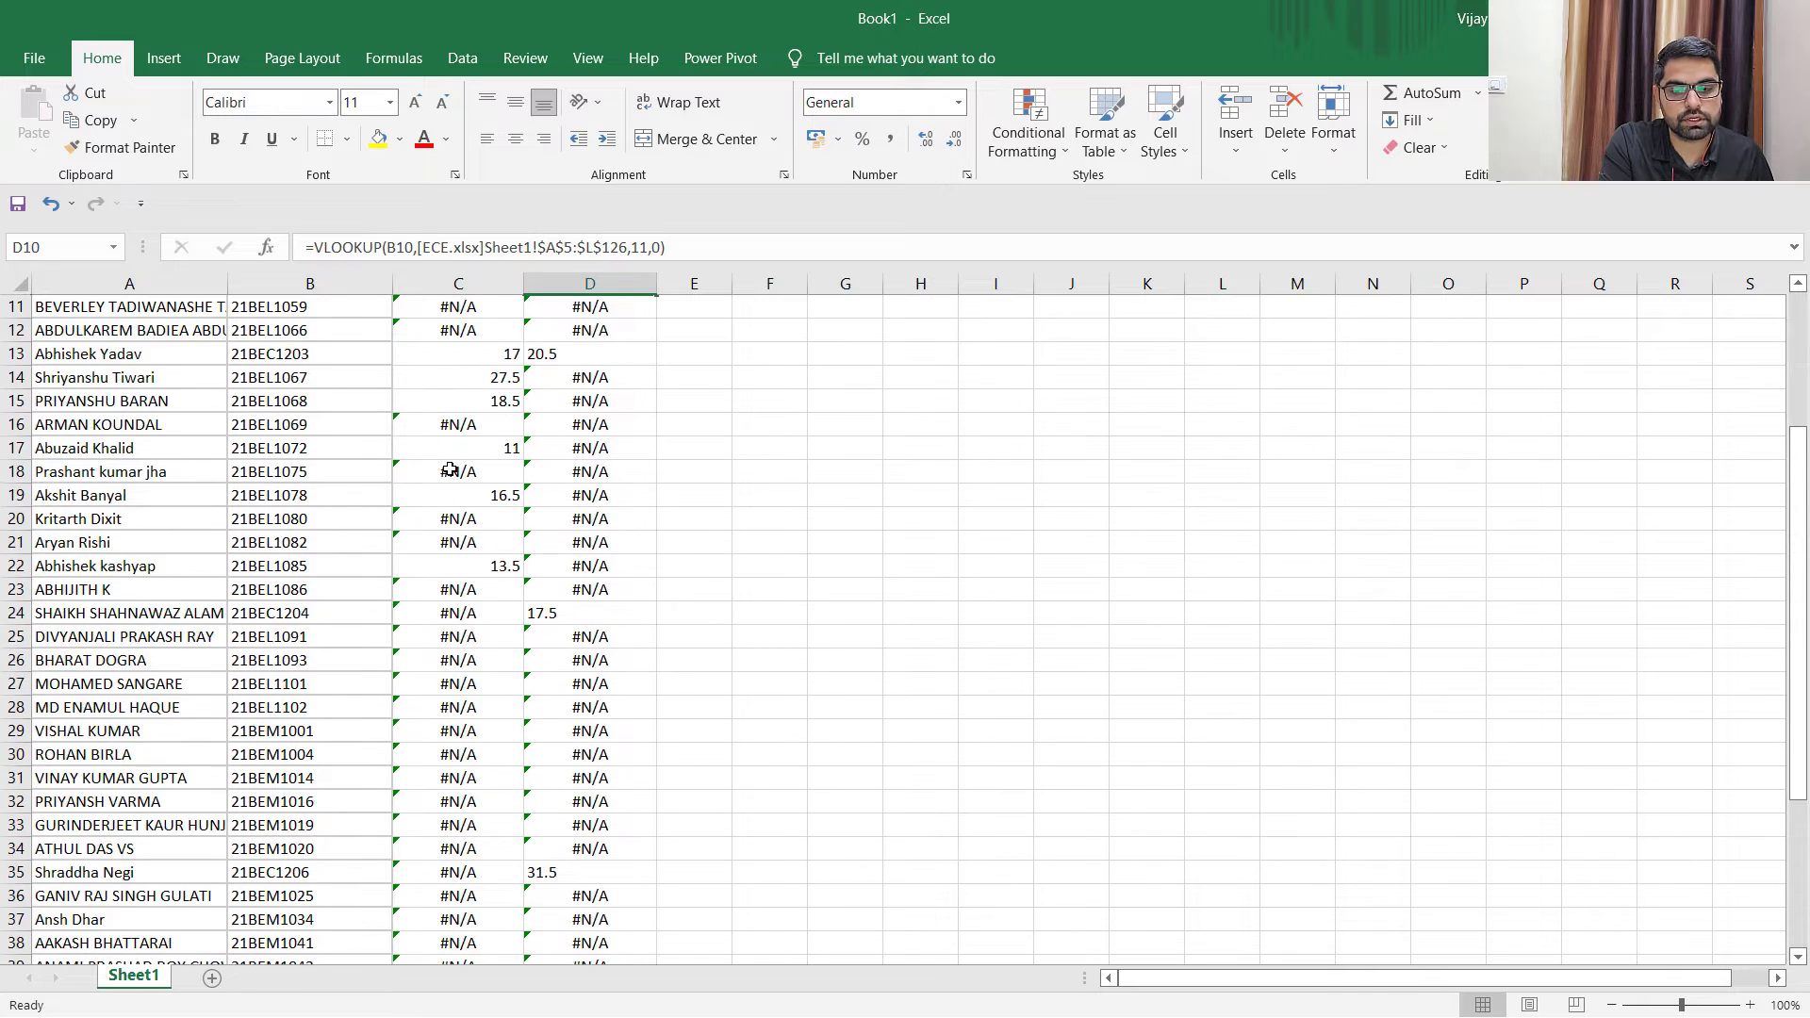
scroll(451, 472, "up", 3)
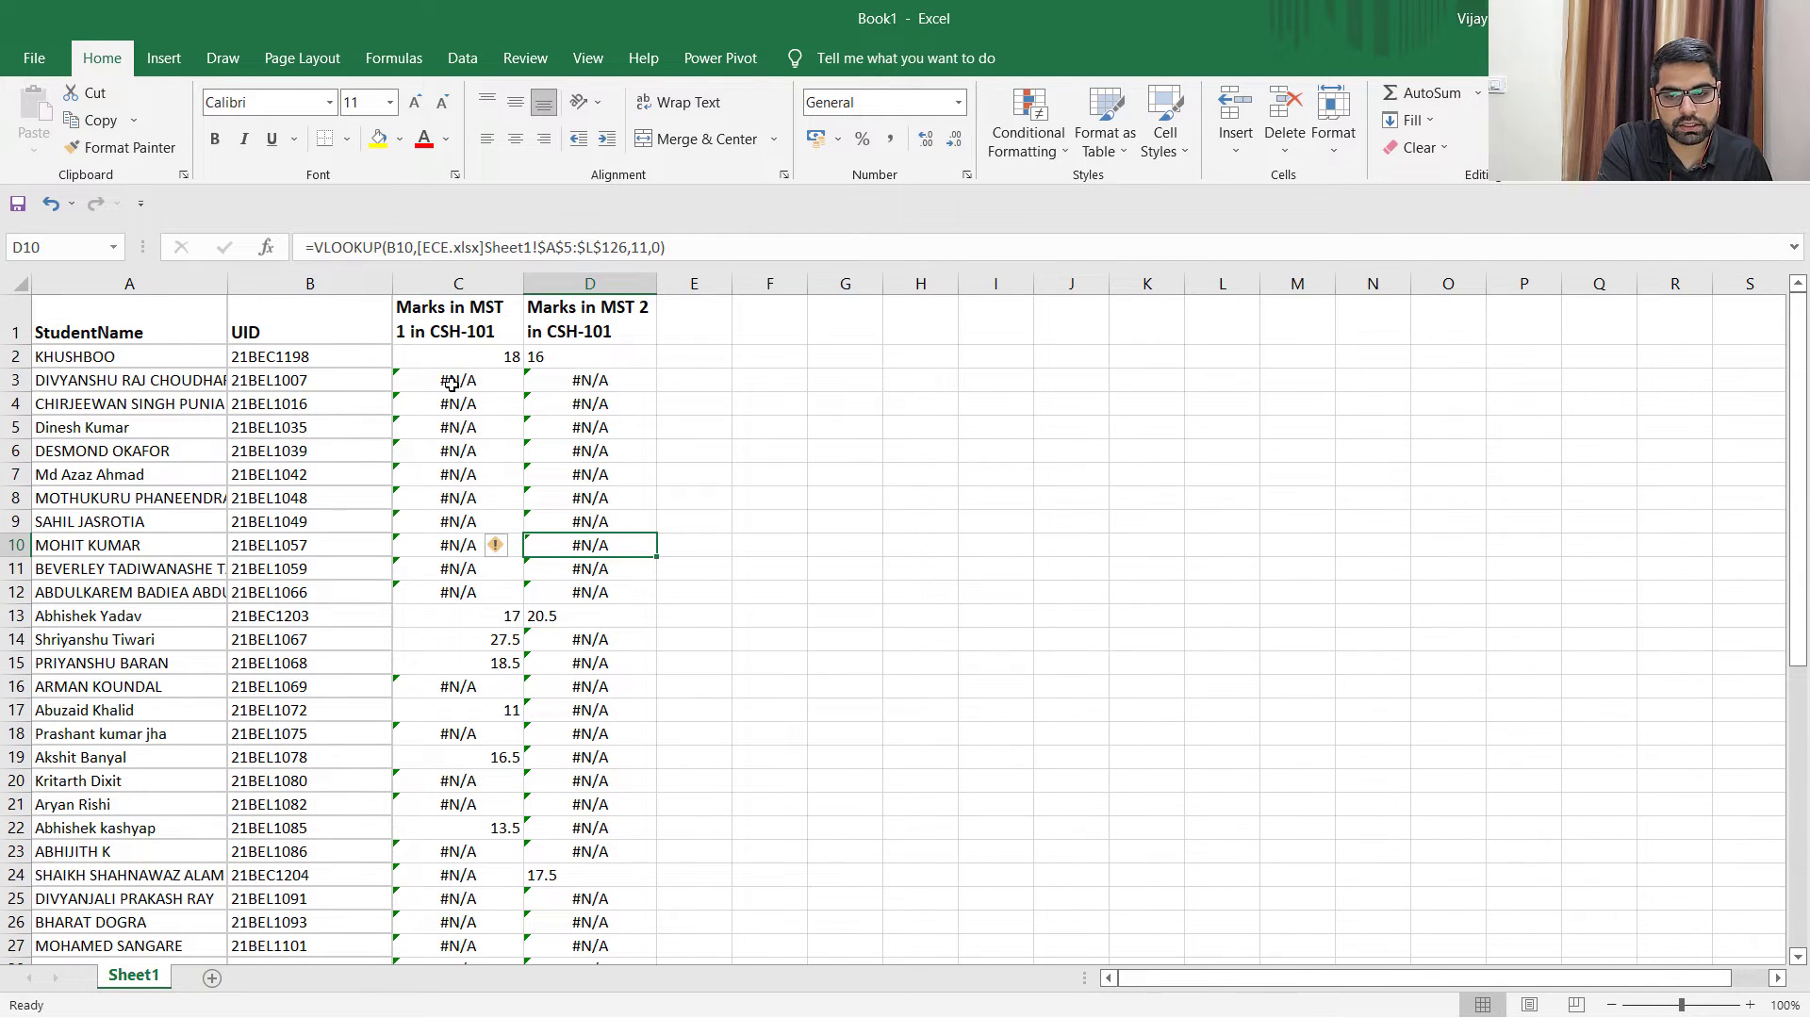
Add a filter to the MST 1 marks in column C and show only the #N/A rows.
left_click(458, 283)
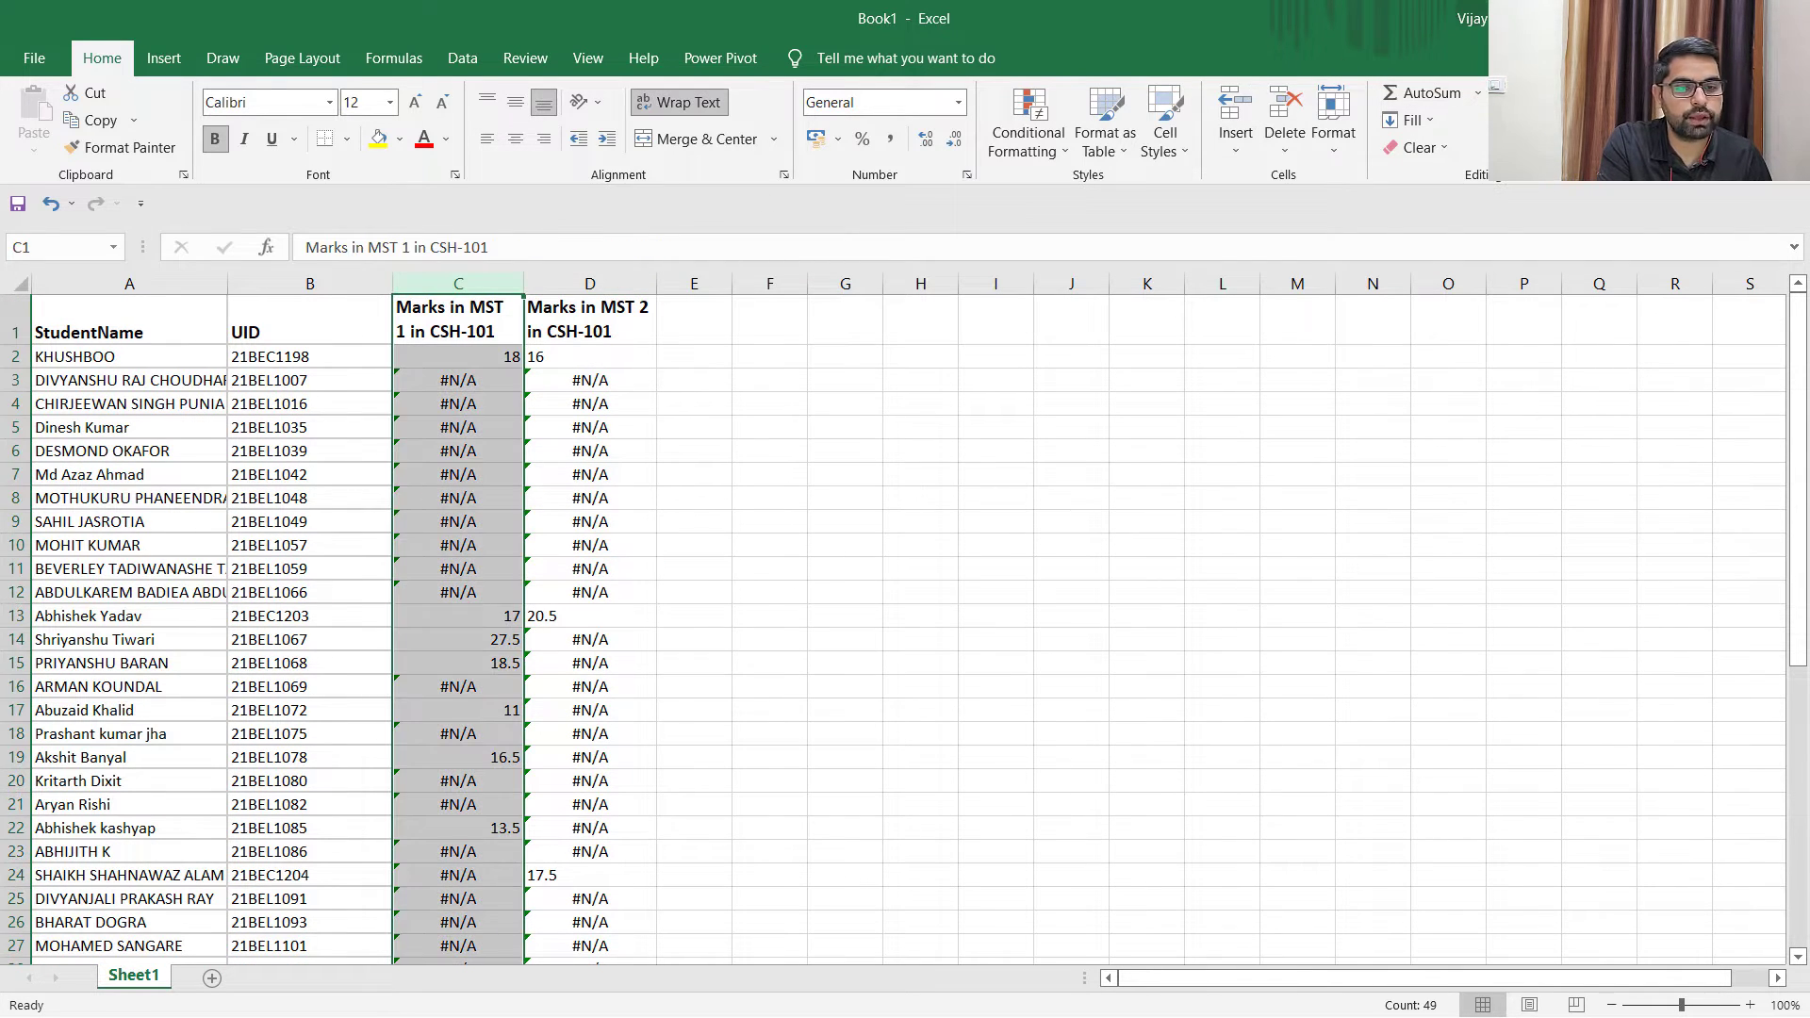
left_click(1517, 128)
left_click(1534, 273)
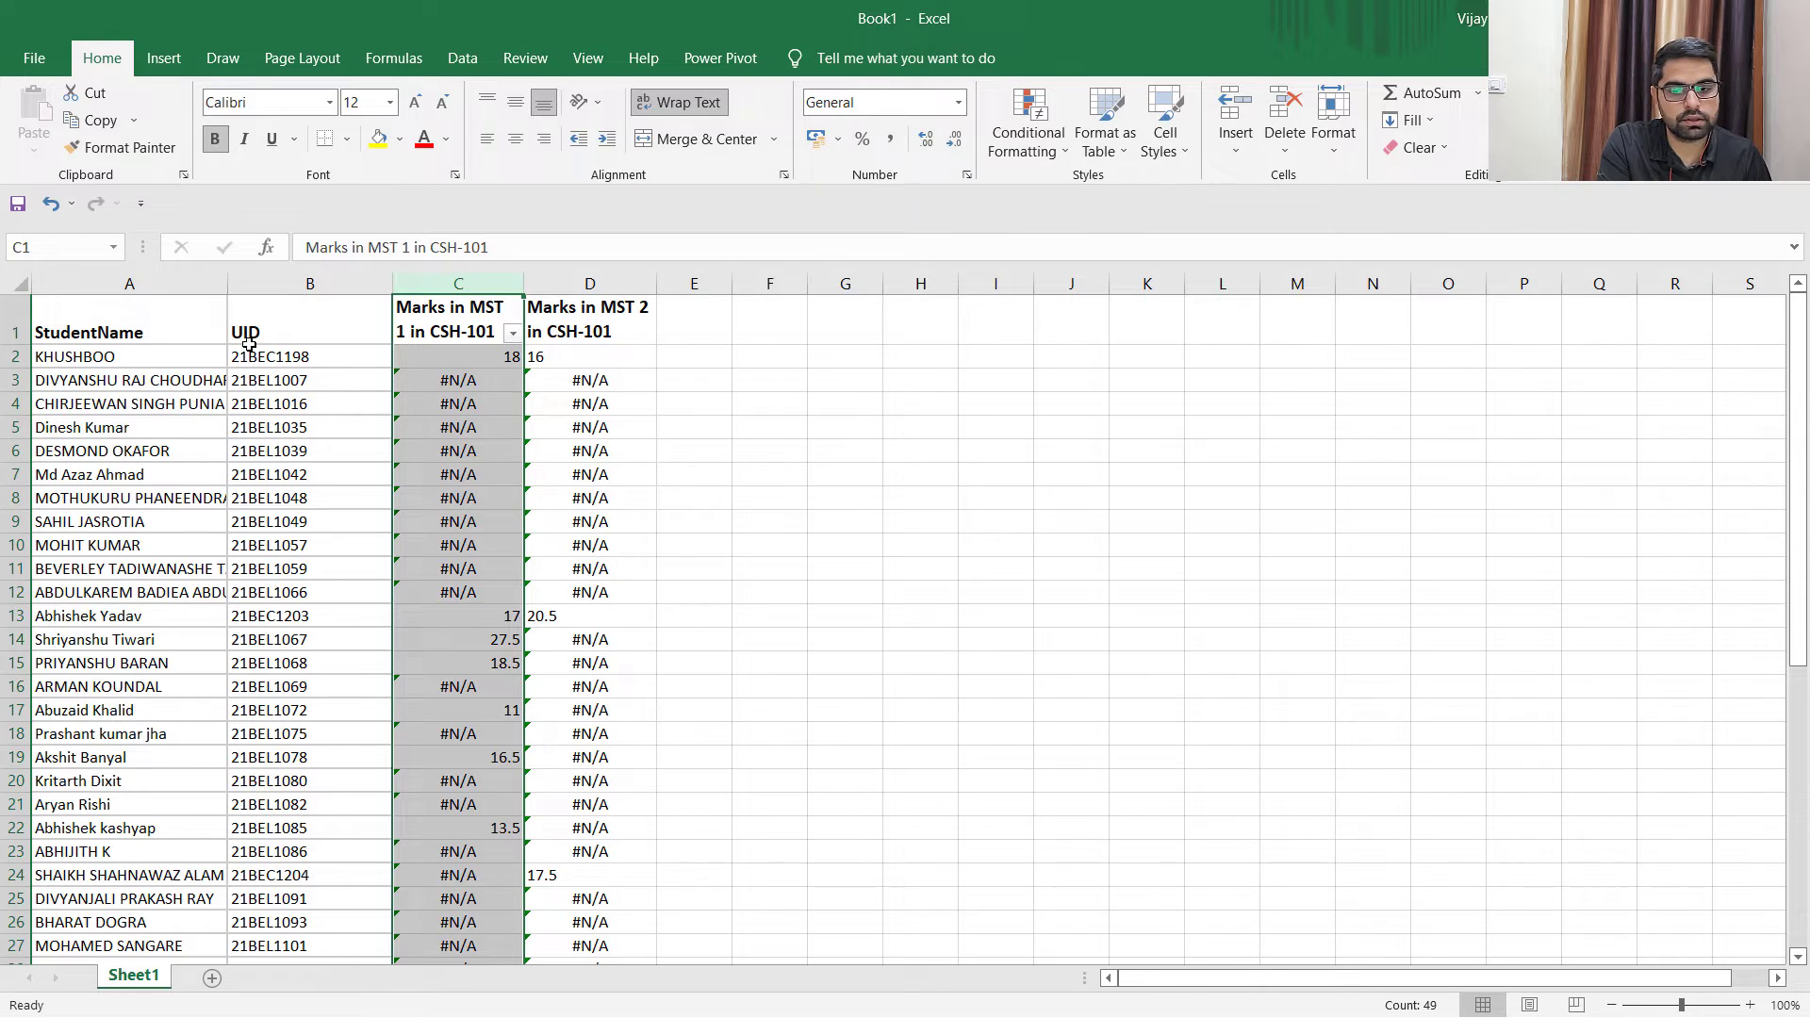
left_click(512, 334)
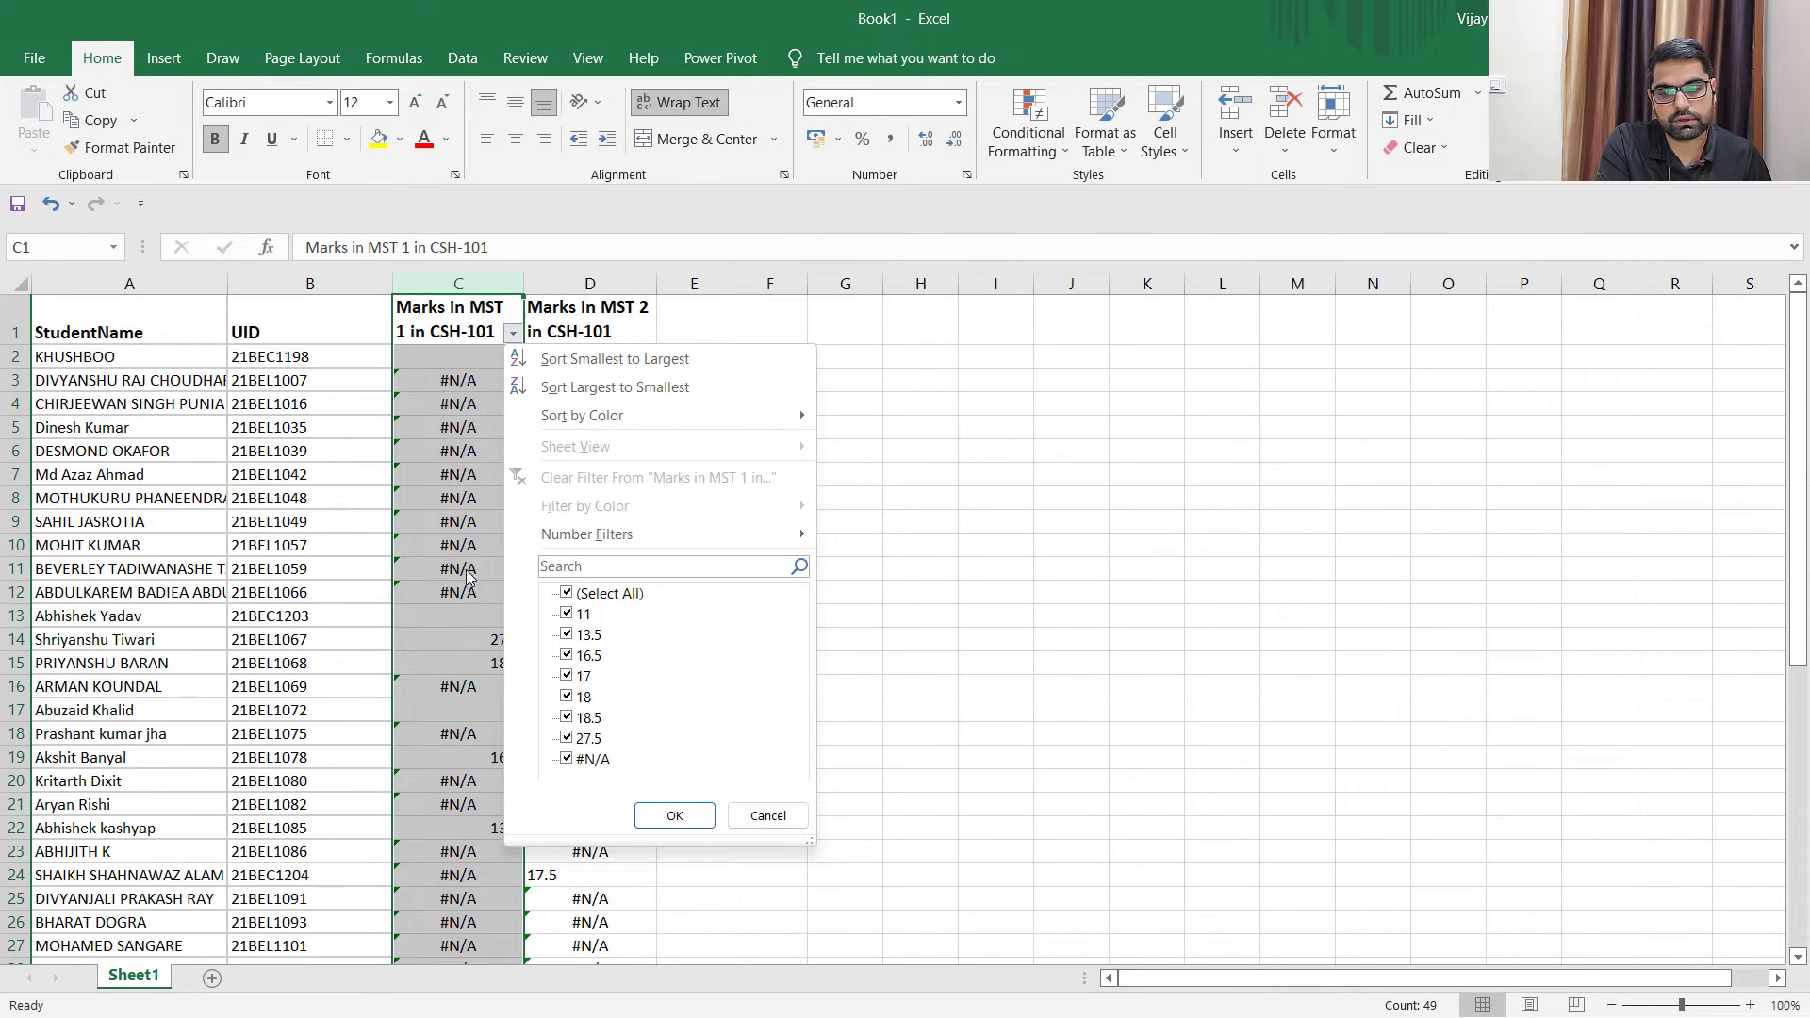
left_click(566, 593)
left_click(566, 738)
left_click(567, 759)
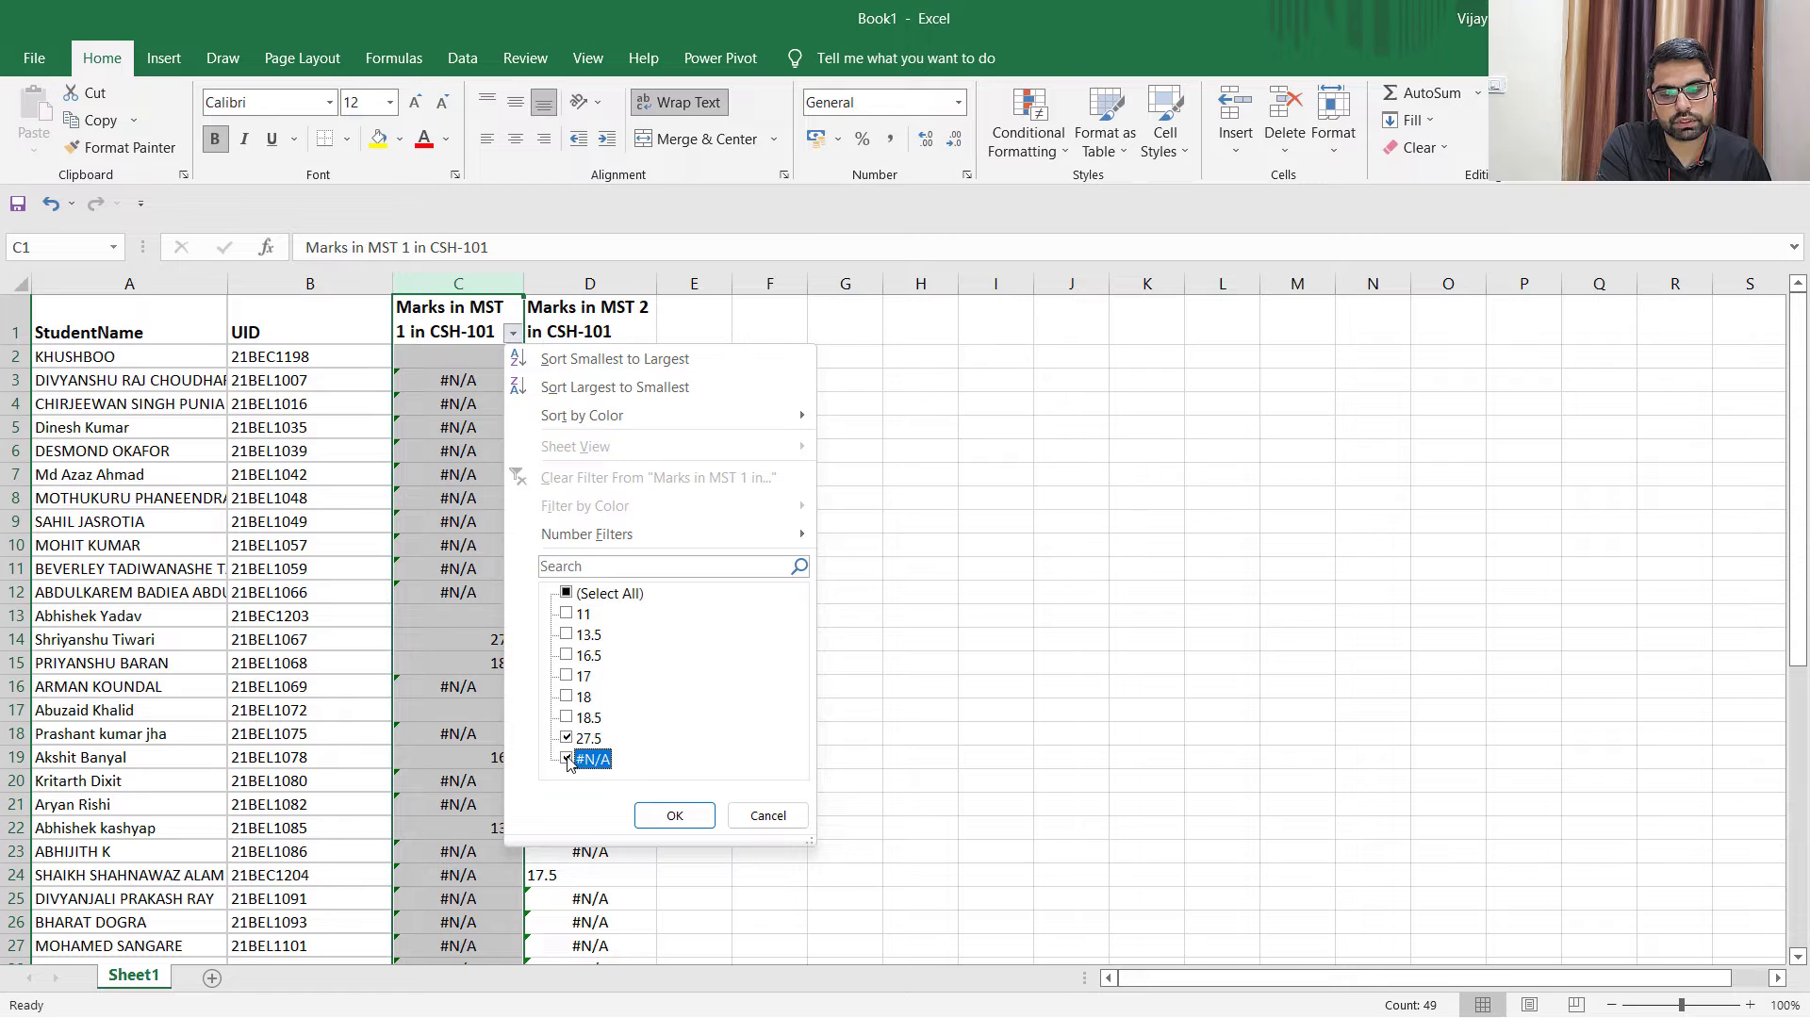
left_click(567, 738)
left_click(675, 815)
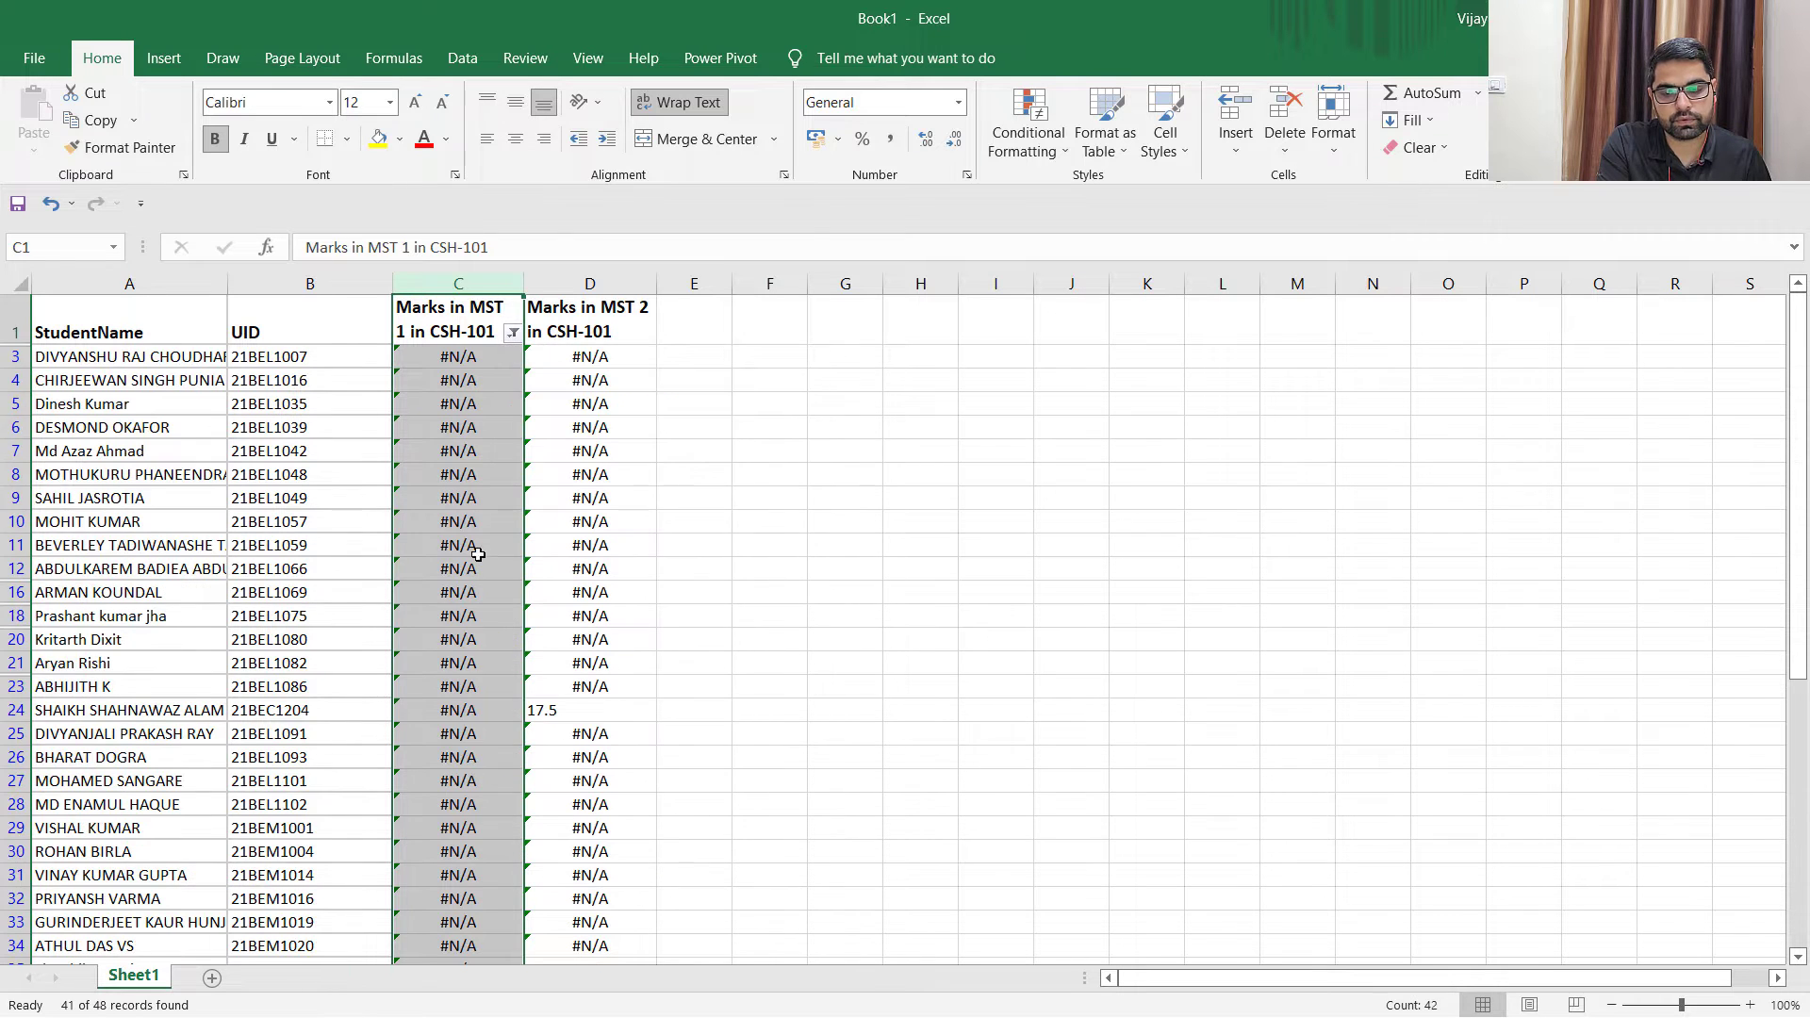
Replace the #N/A results in the filtered MST 1 column with A, from C3 down to the last visible student.
left_click(461, 479)
left_click(468, 363)
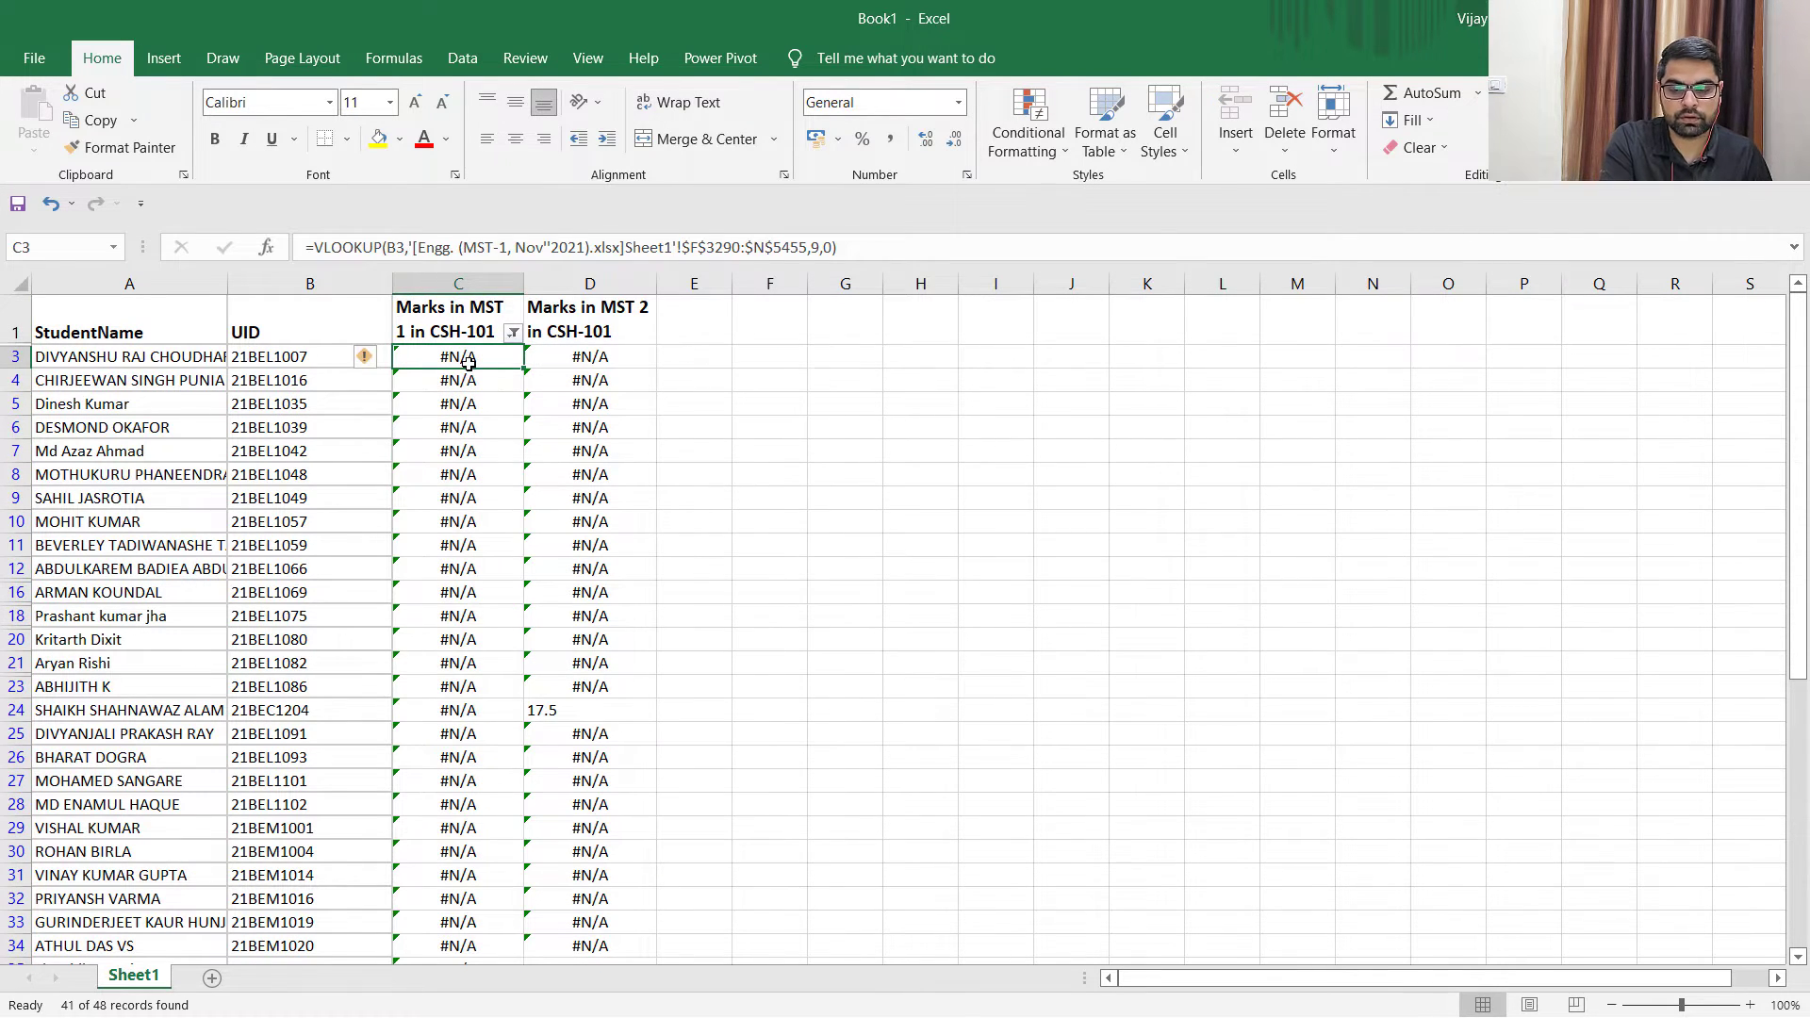
type("A")
key("Return")
type("A")
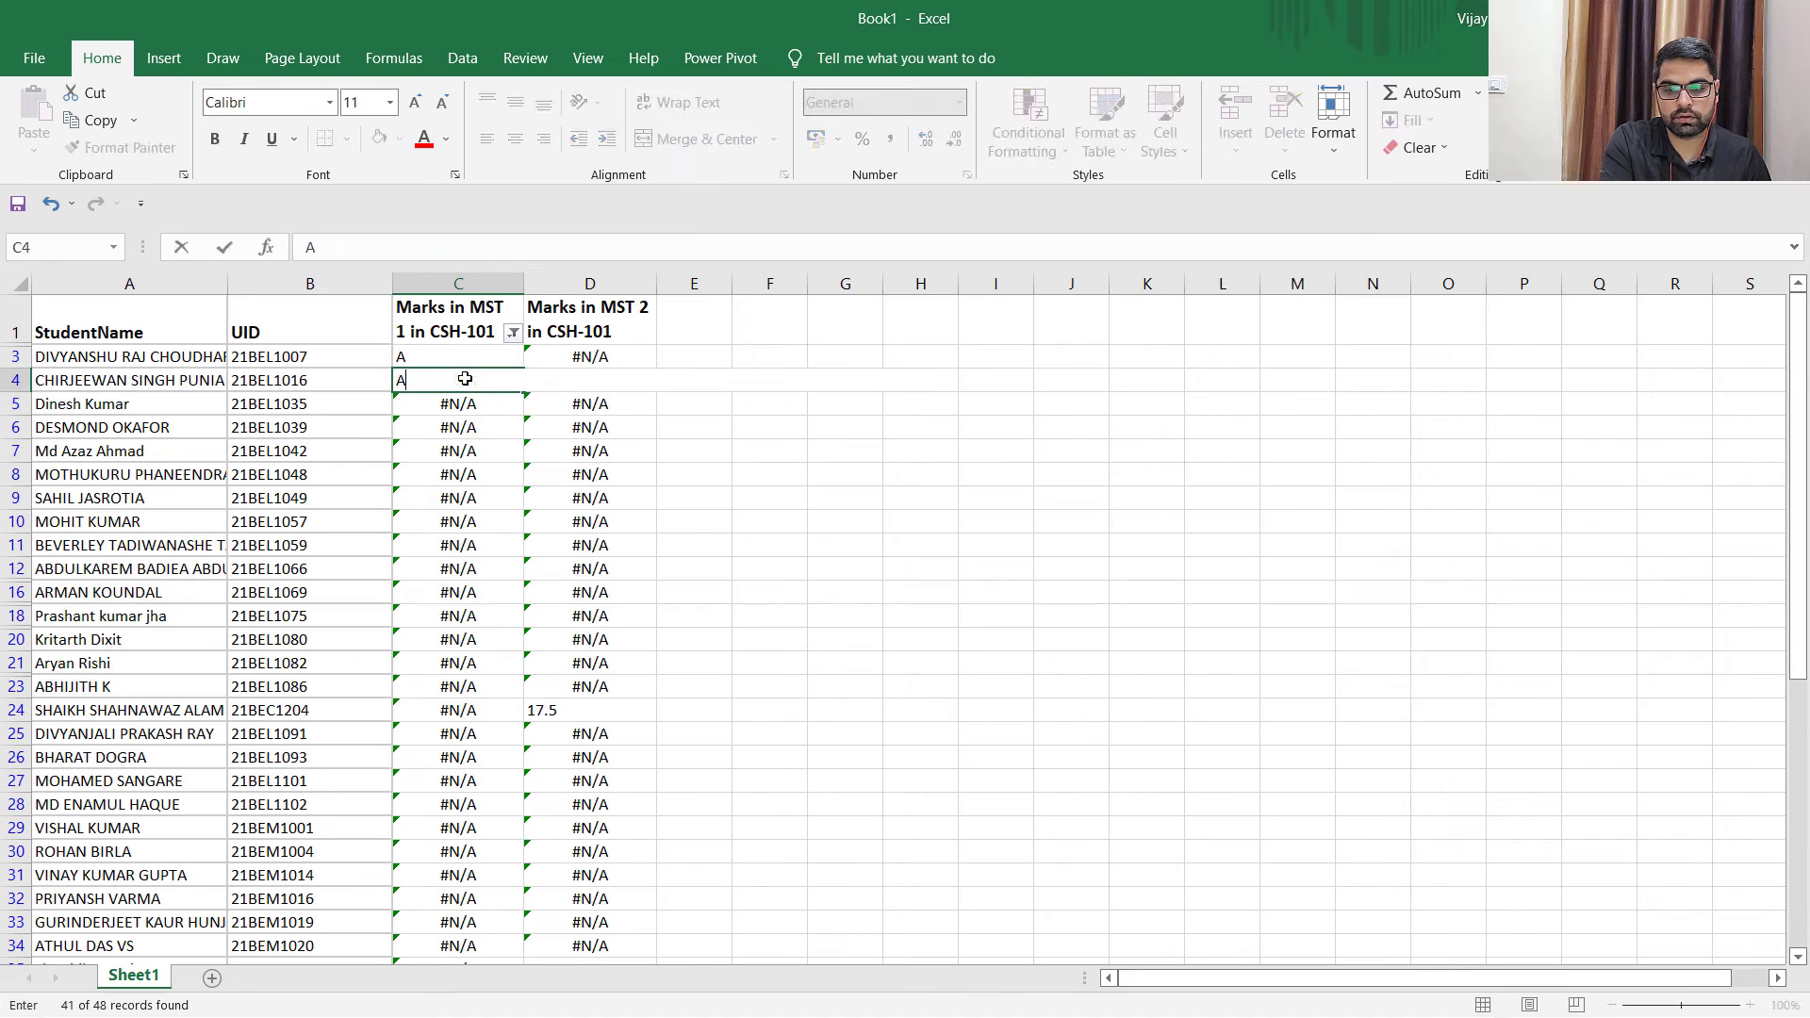
left_click(464, 358)
left_click_drag(521, 373, 509, 933)
left_click(695, 730)
scroll(679, 682, "up", 5)
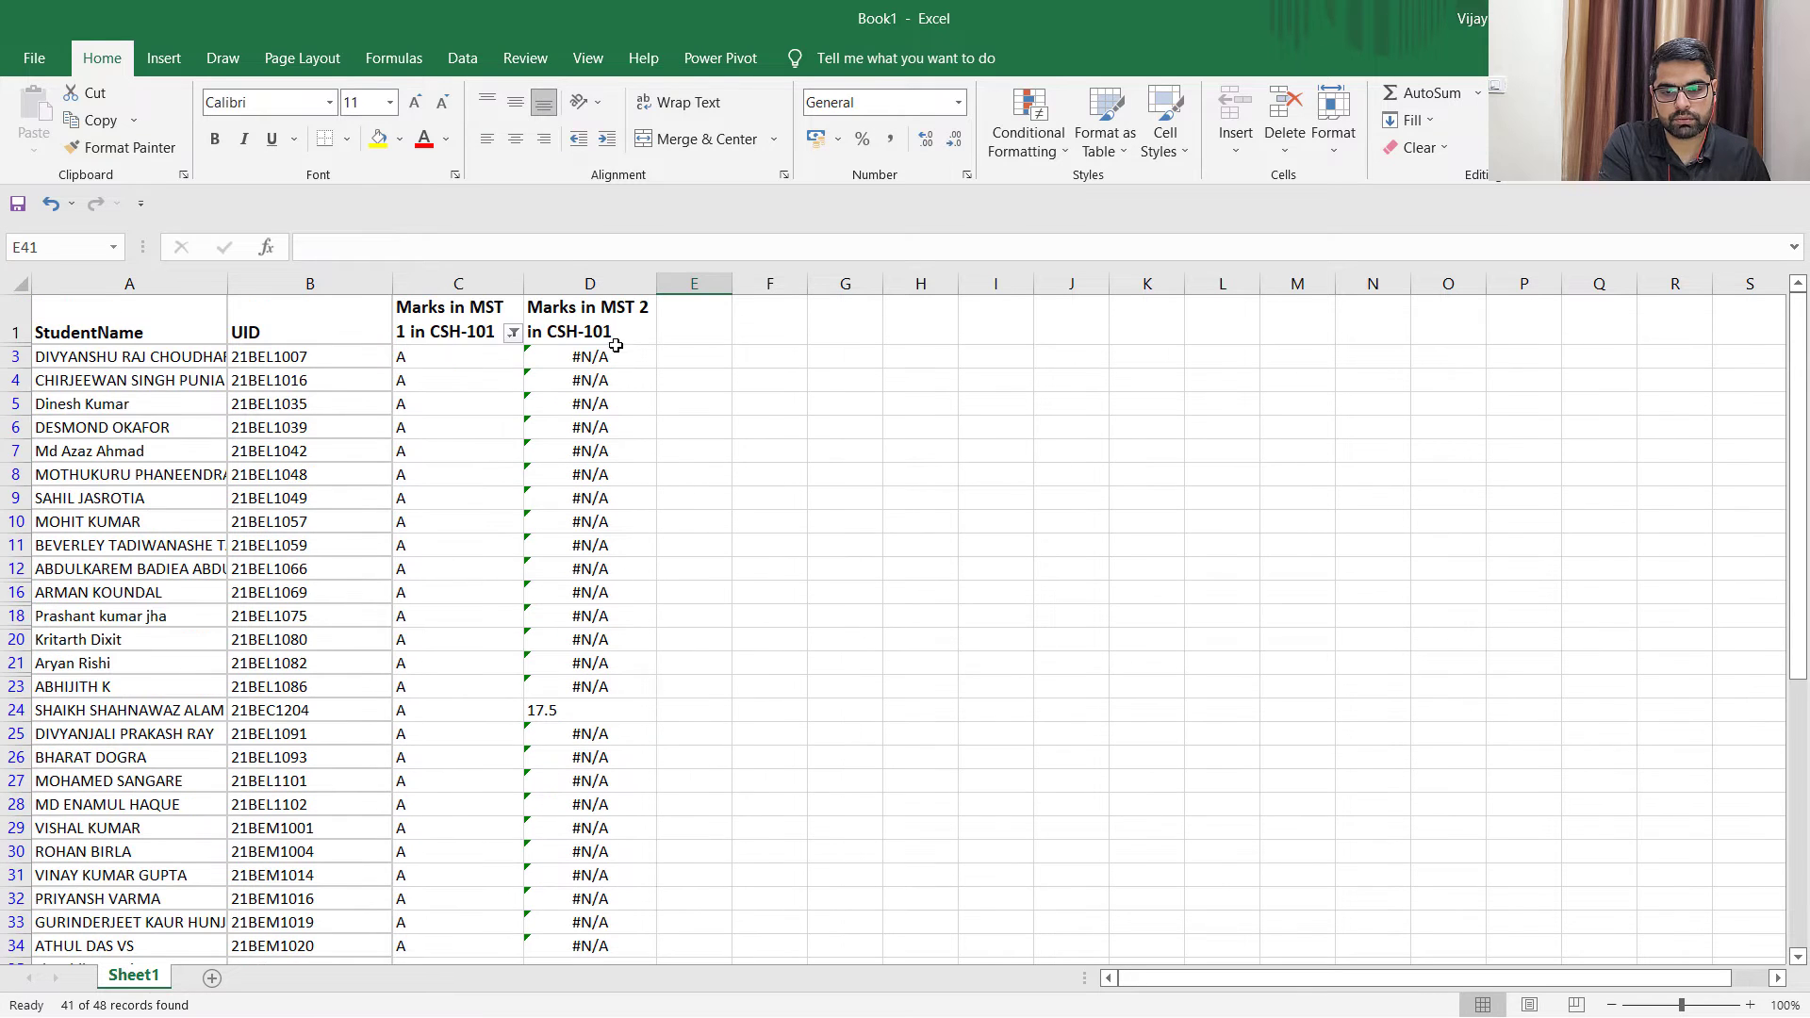
Remove the filter from column C and filter the MST 2 marks in column D to only the #N/A rows.
left_click(1515, 141)
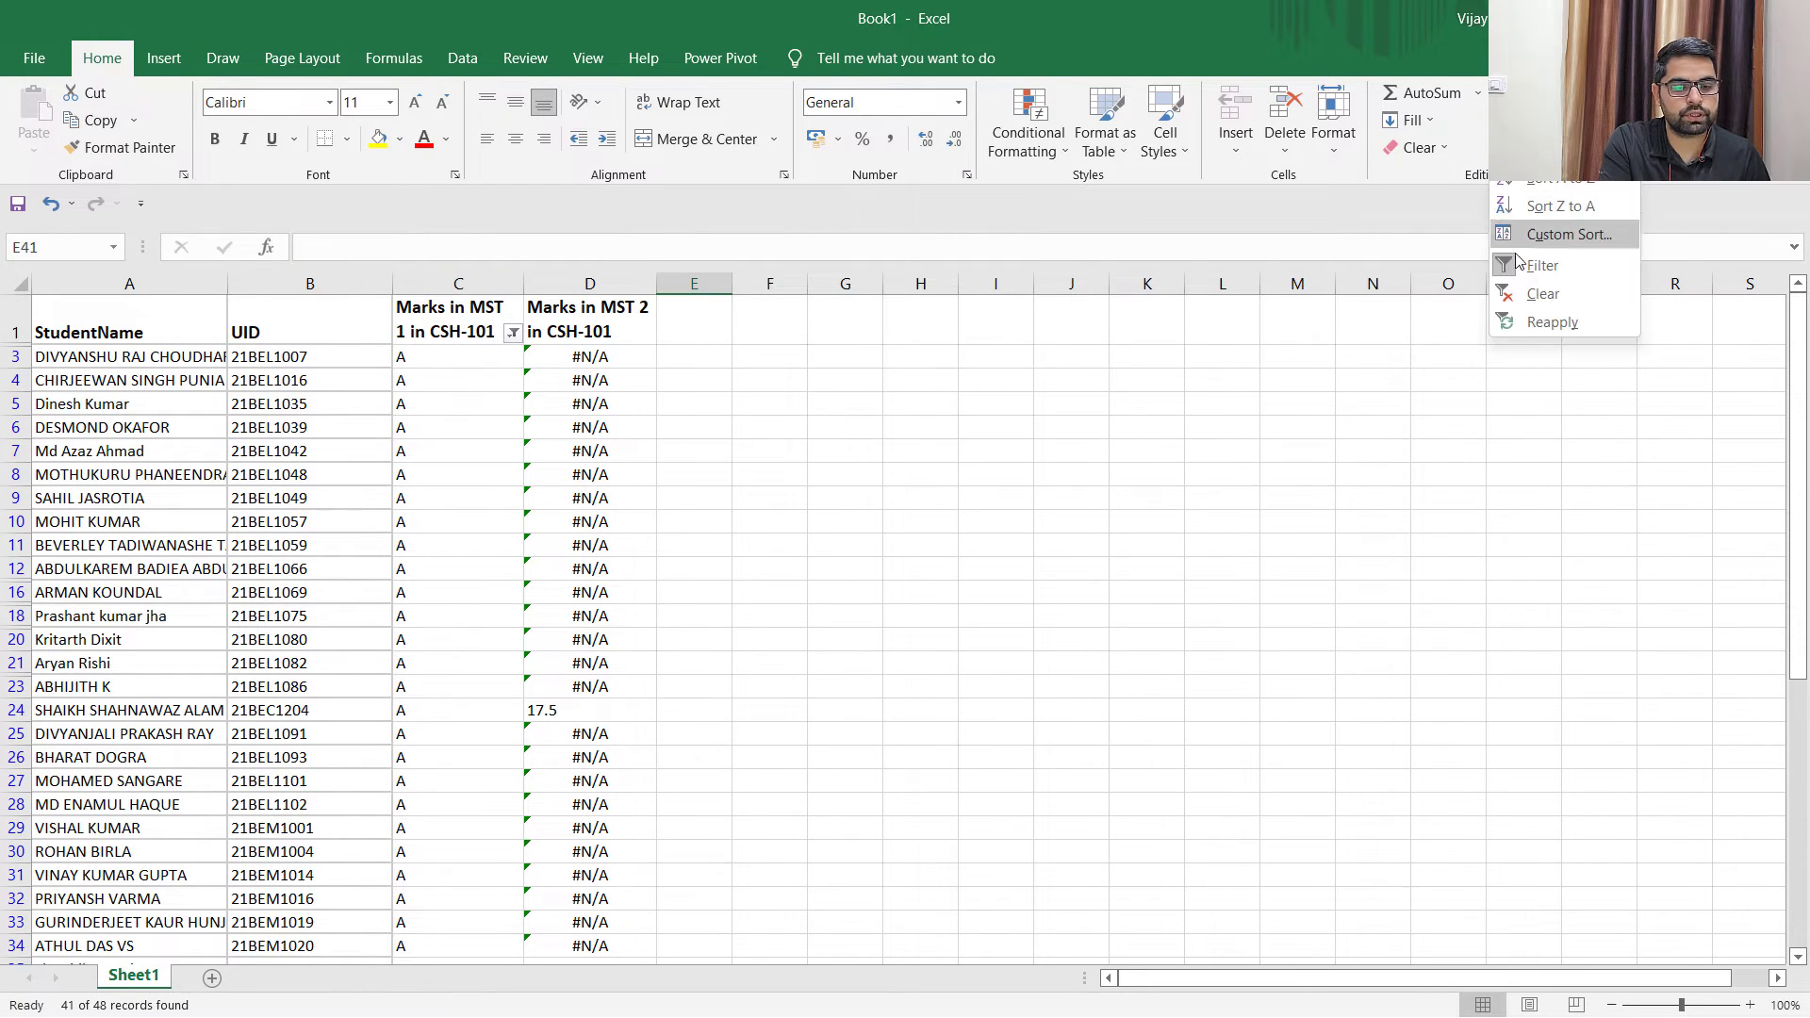
left_click(1540, 293)
left_click(589, 283)
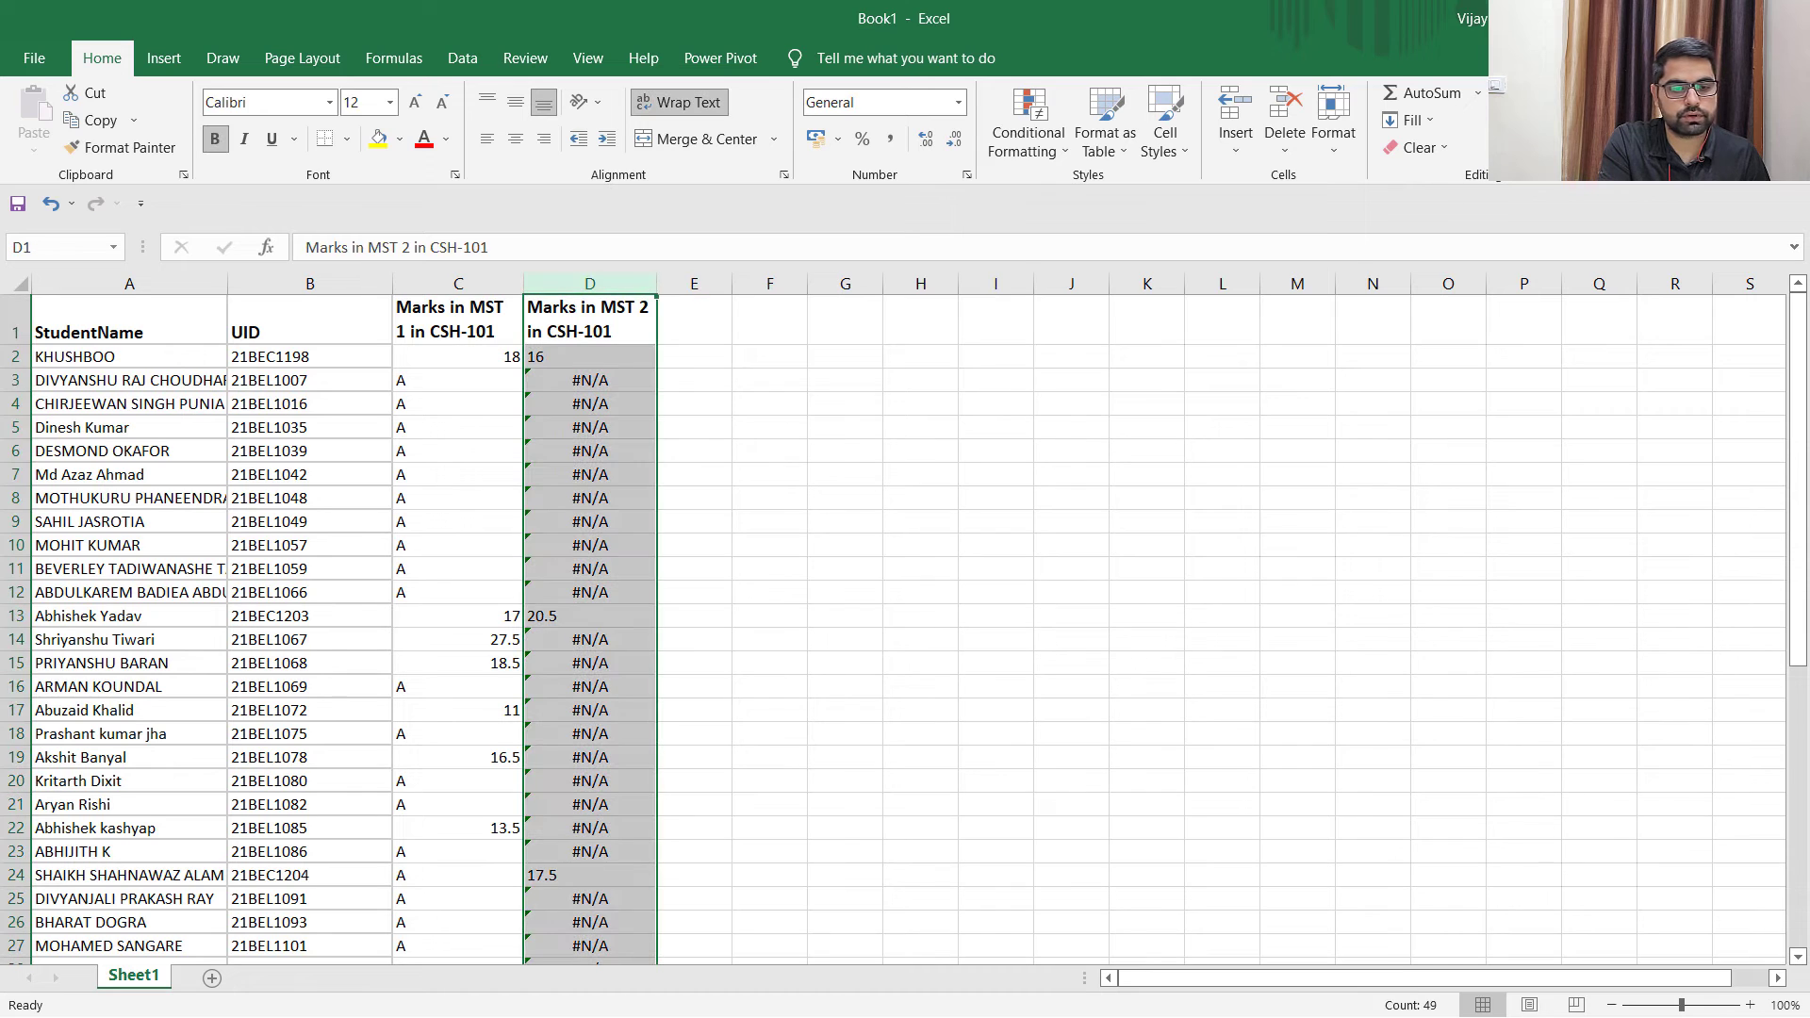
left_click(1514, 142)
left_click(1536, 264)
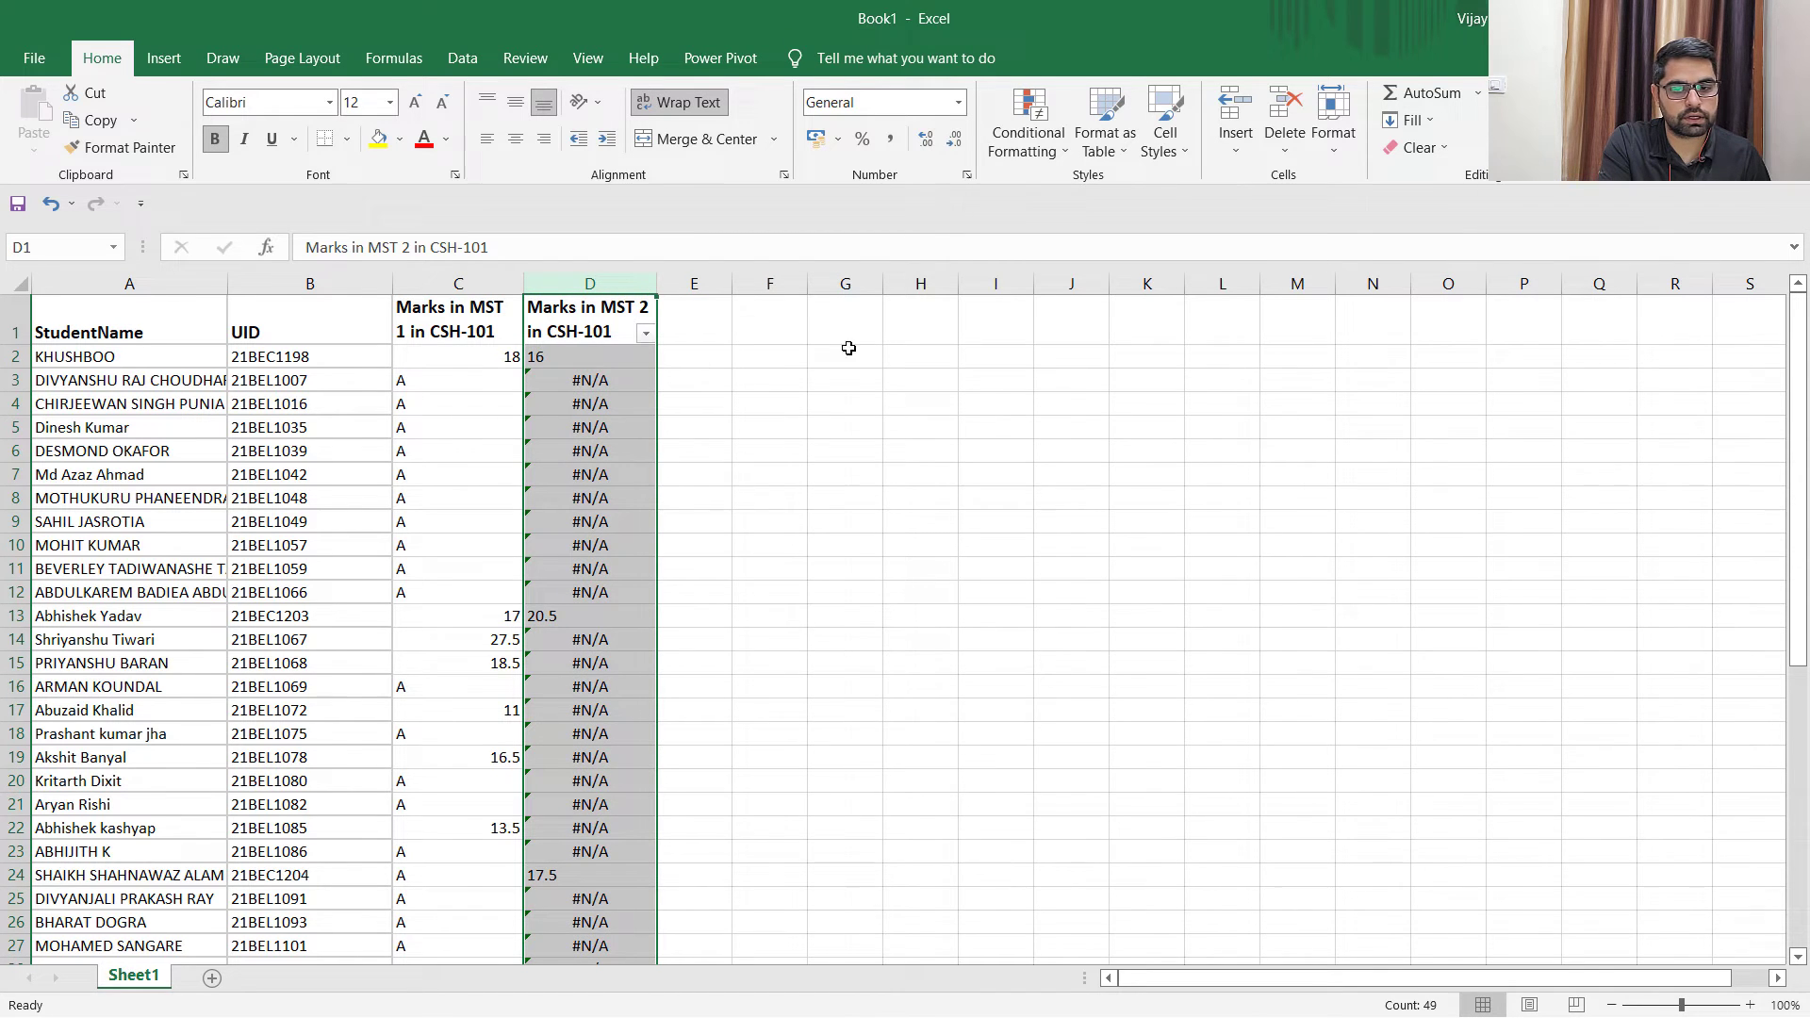
left_click(646, 333)
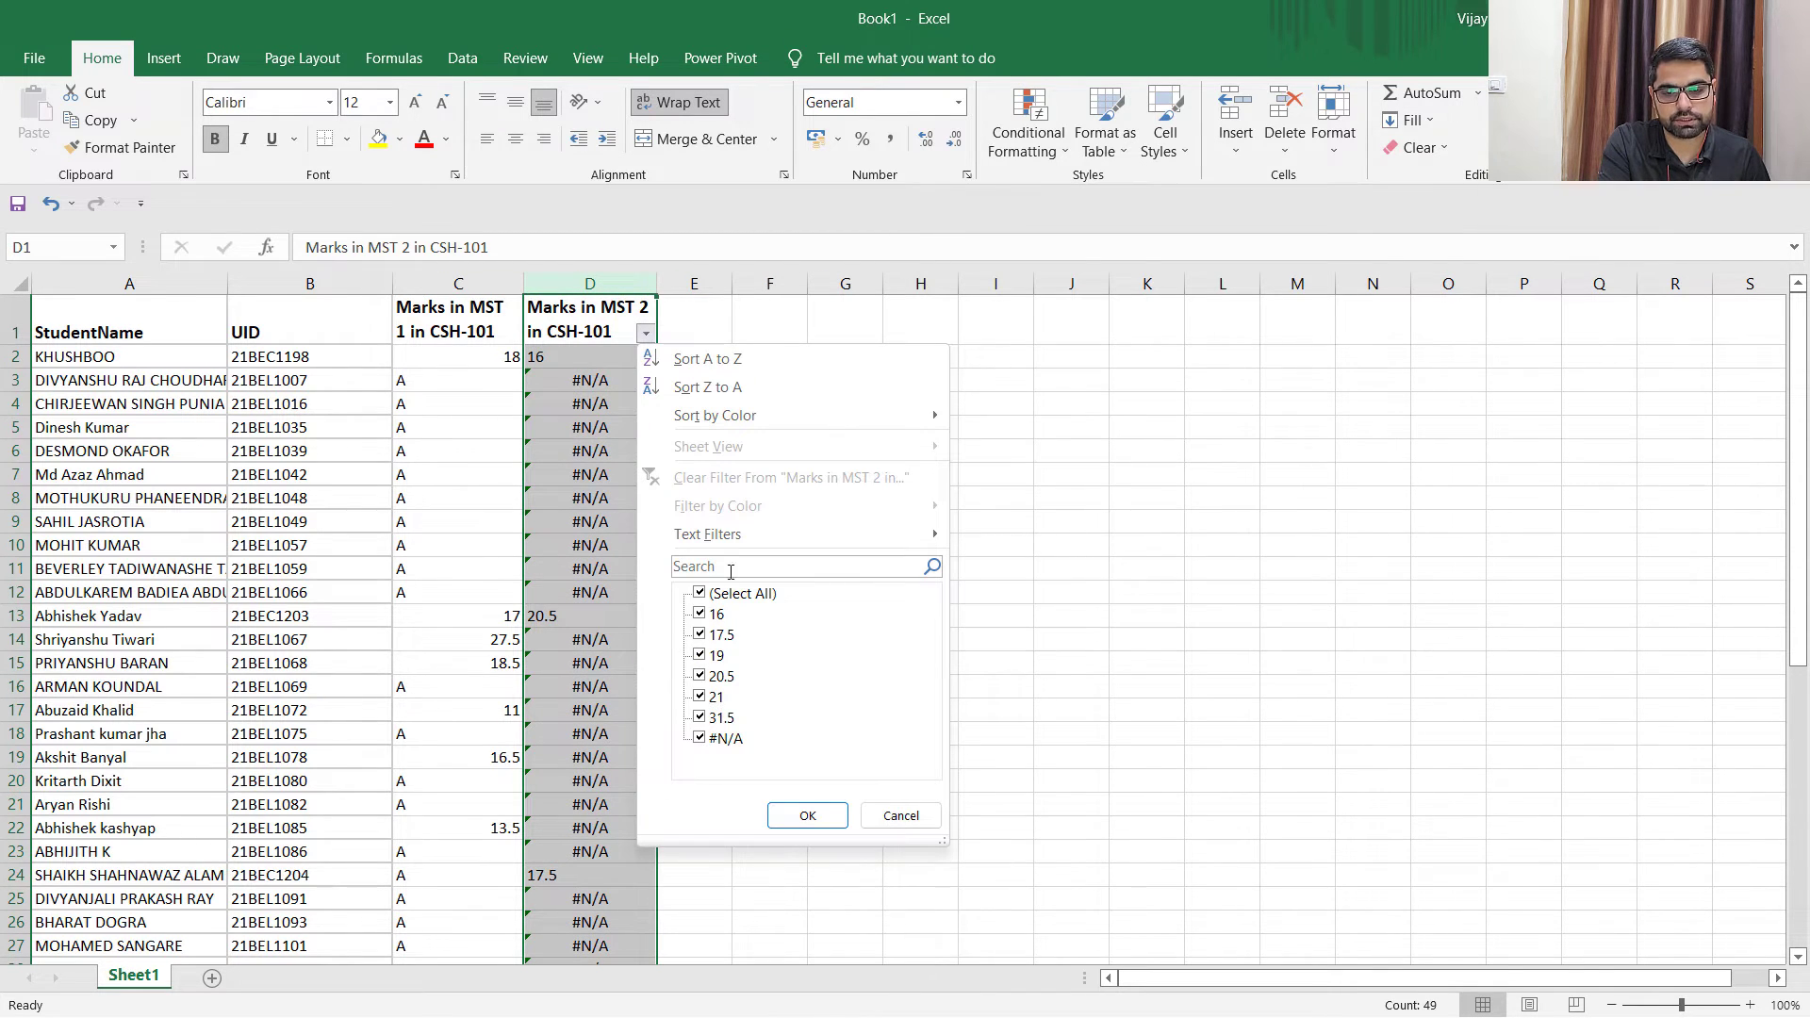
left_click(700, 593)
left_click(699, 738)
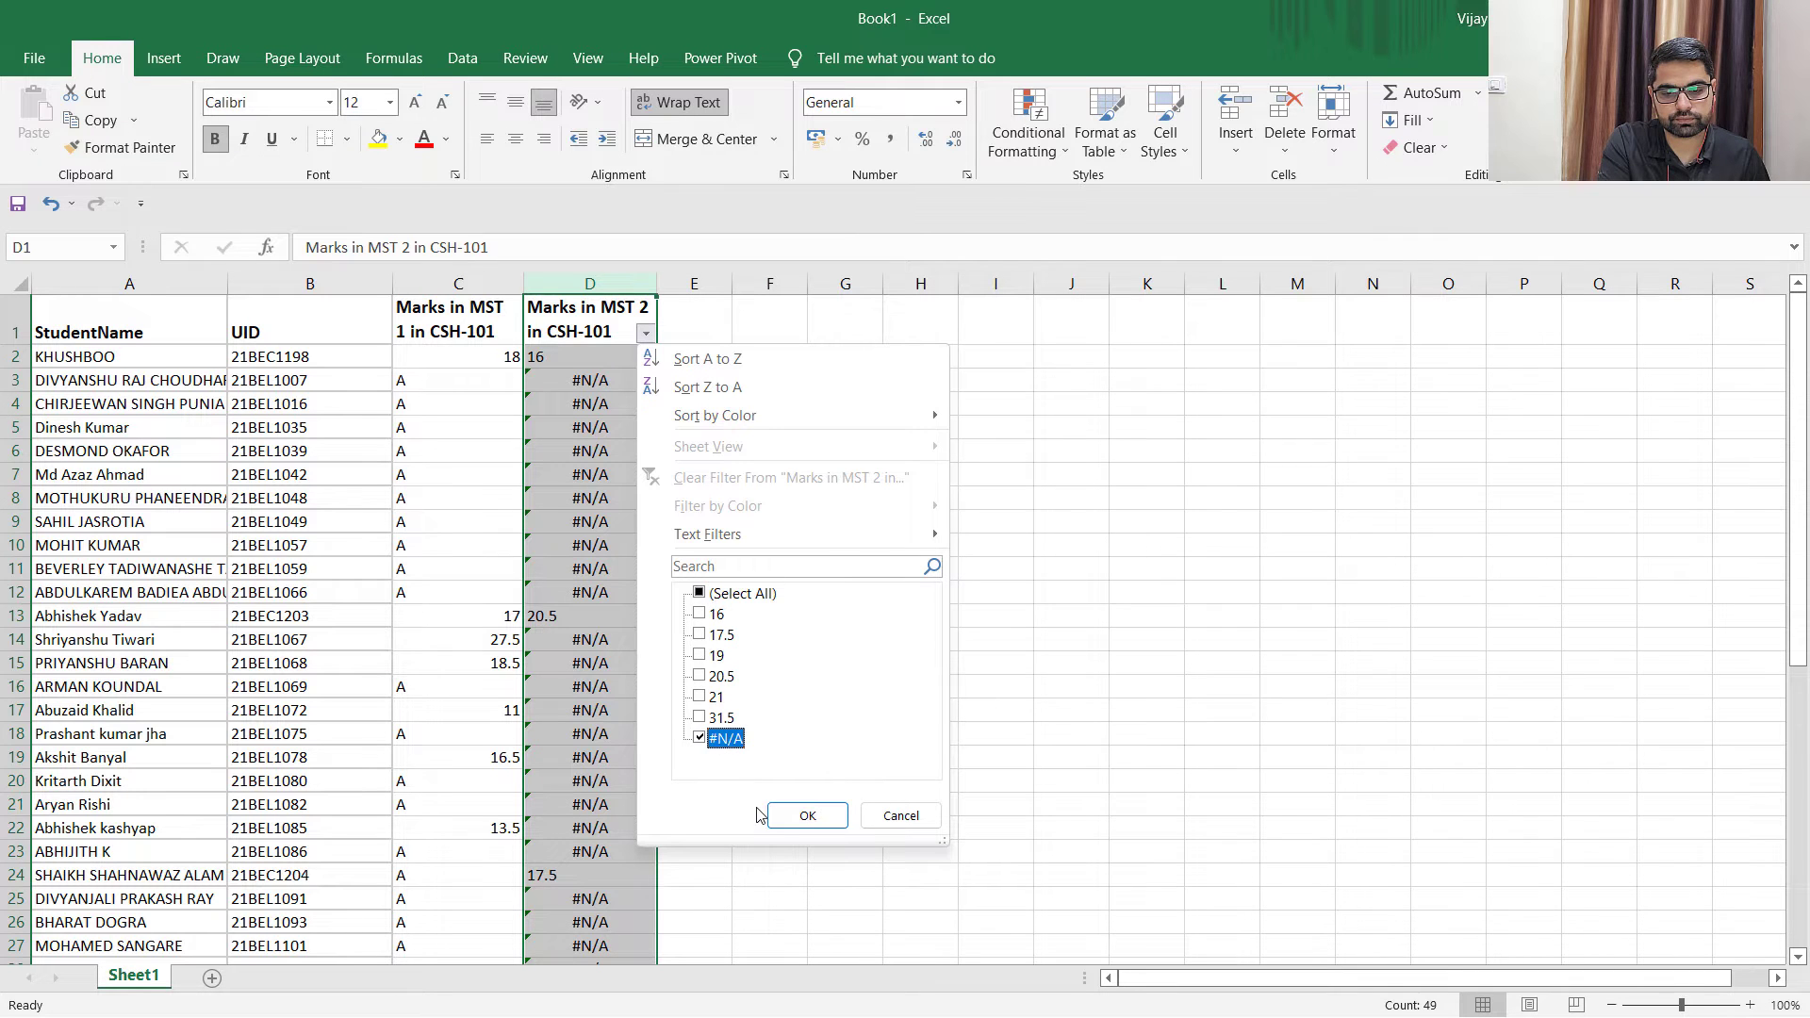
left_click(801, 816)
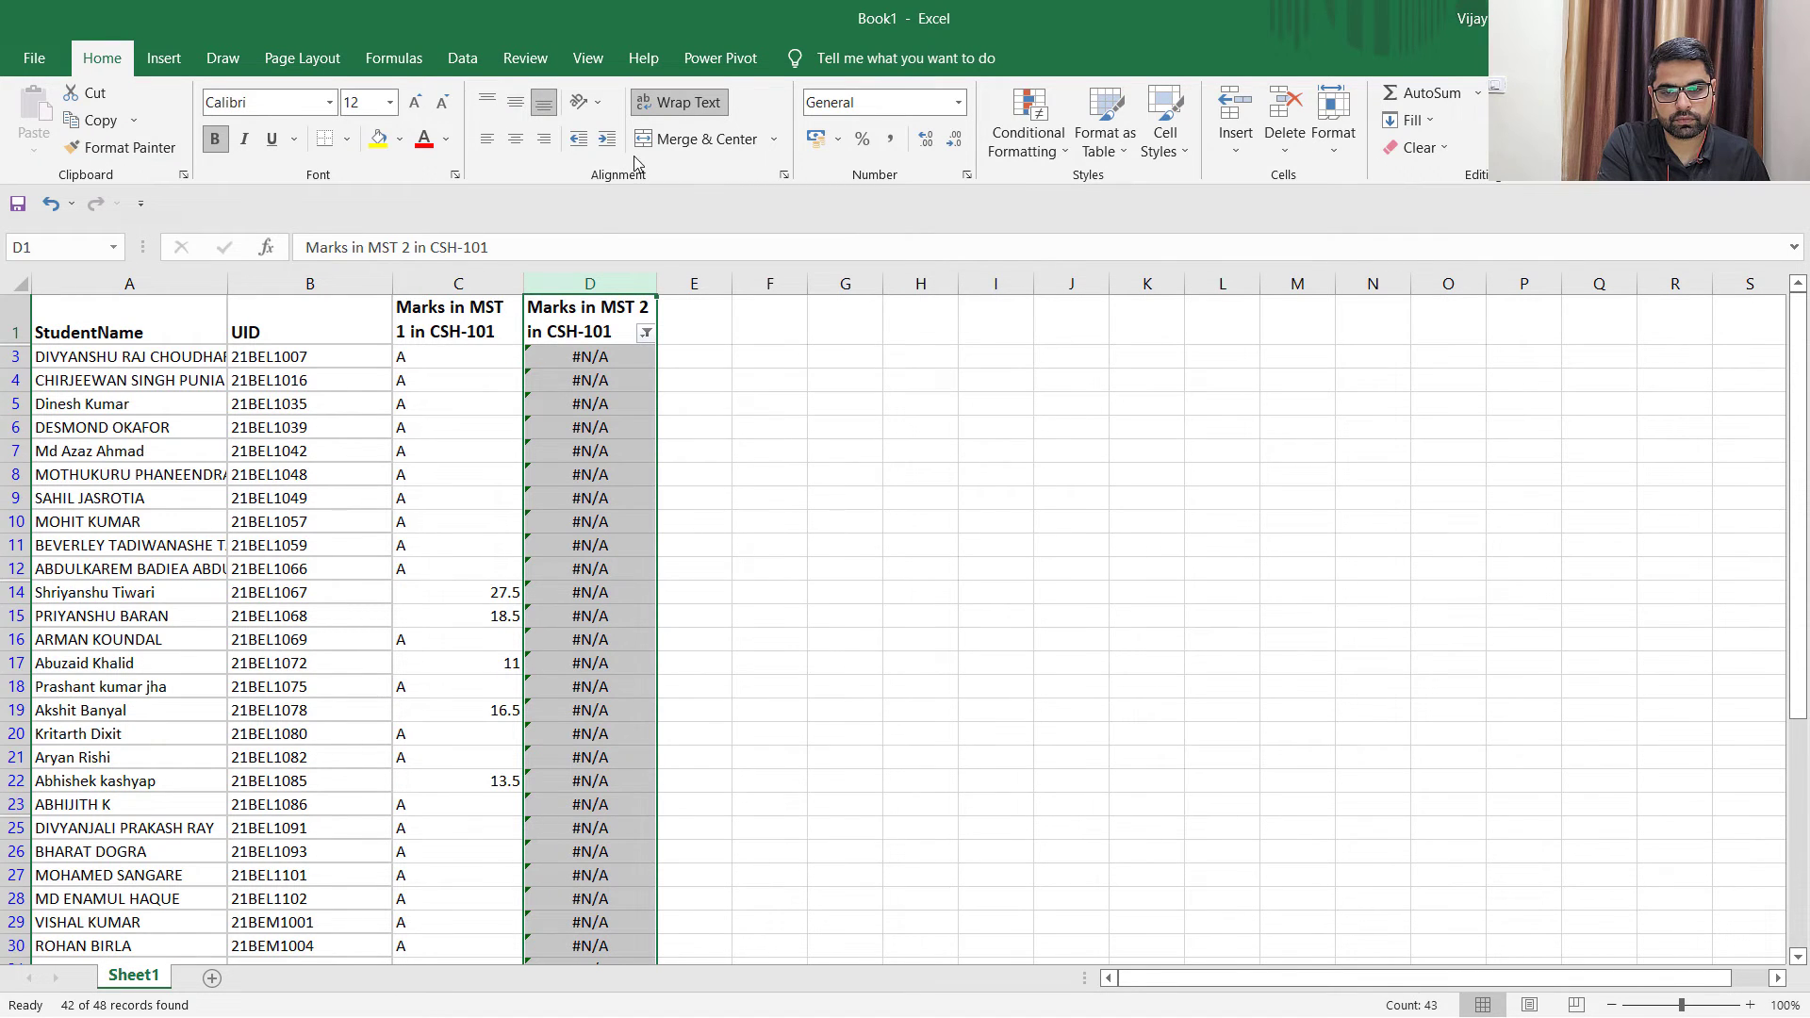
Replace the #N/A results in the filtered MST 2 column with A, from D3 down to the last visible student.
left_click(626, 362)
type("A")
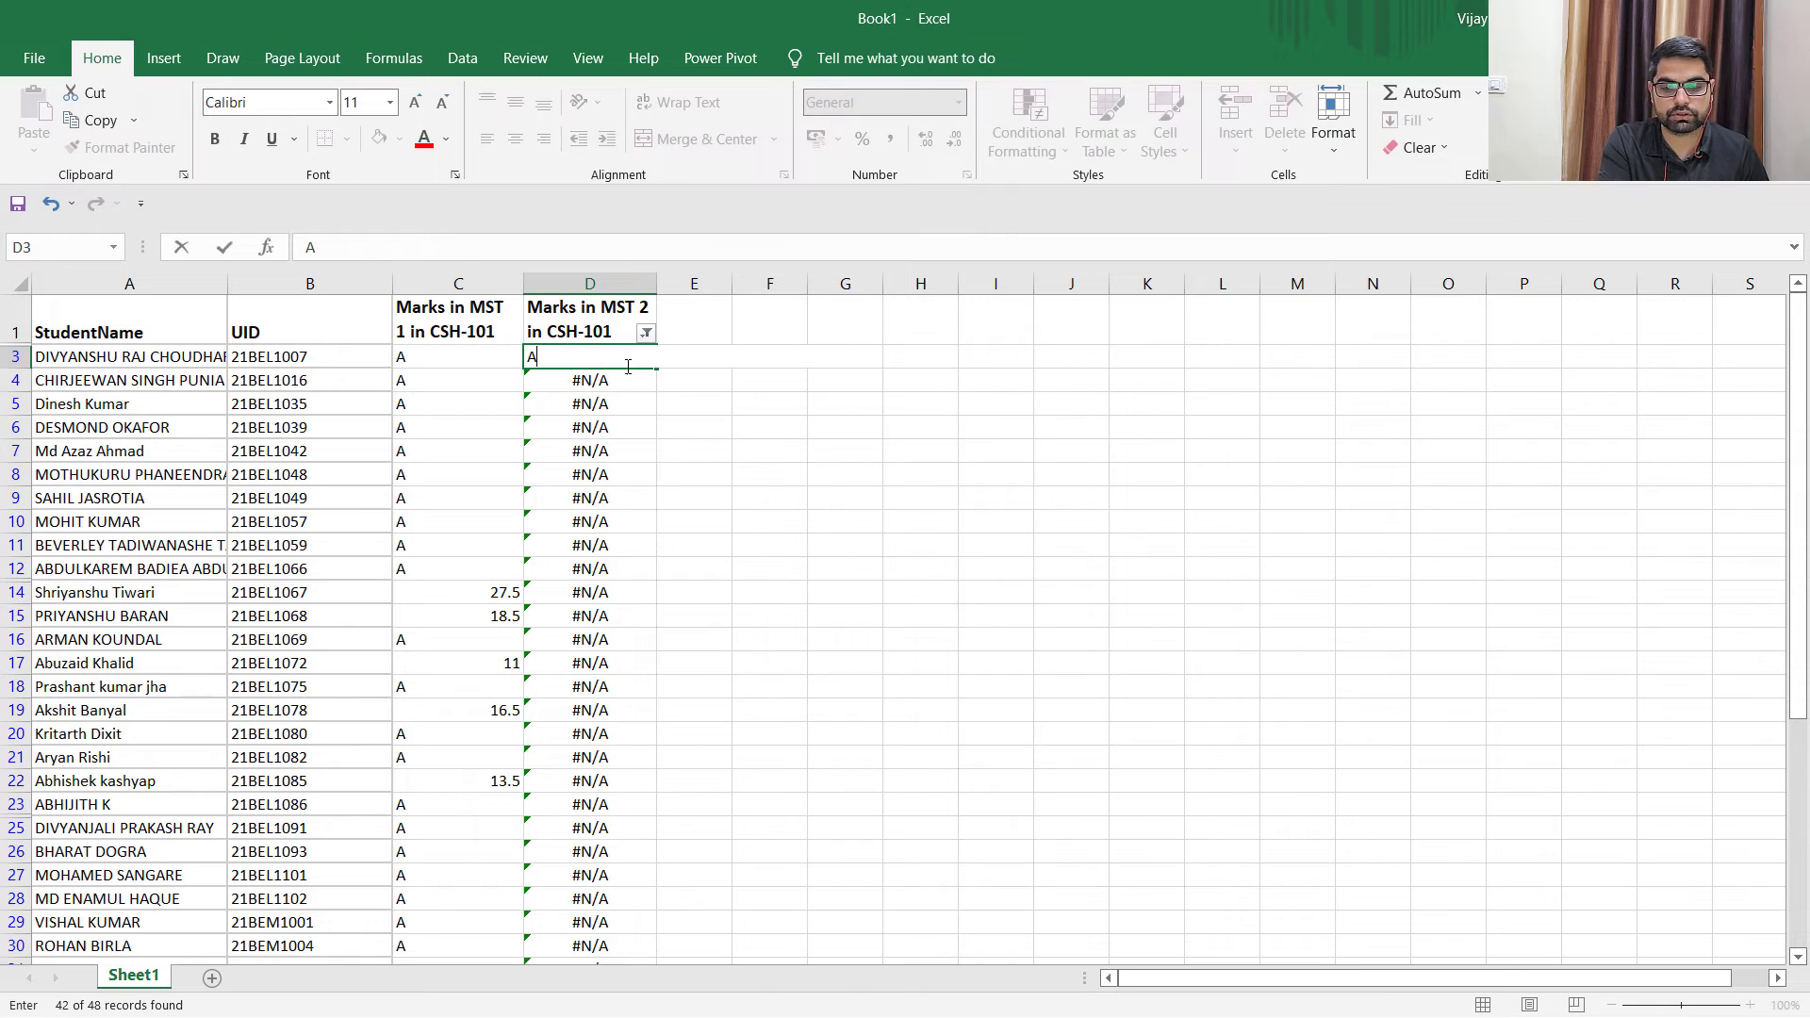
left_click(611, 379)
type("A")
left_click(614, 360)
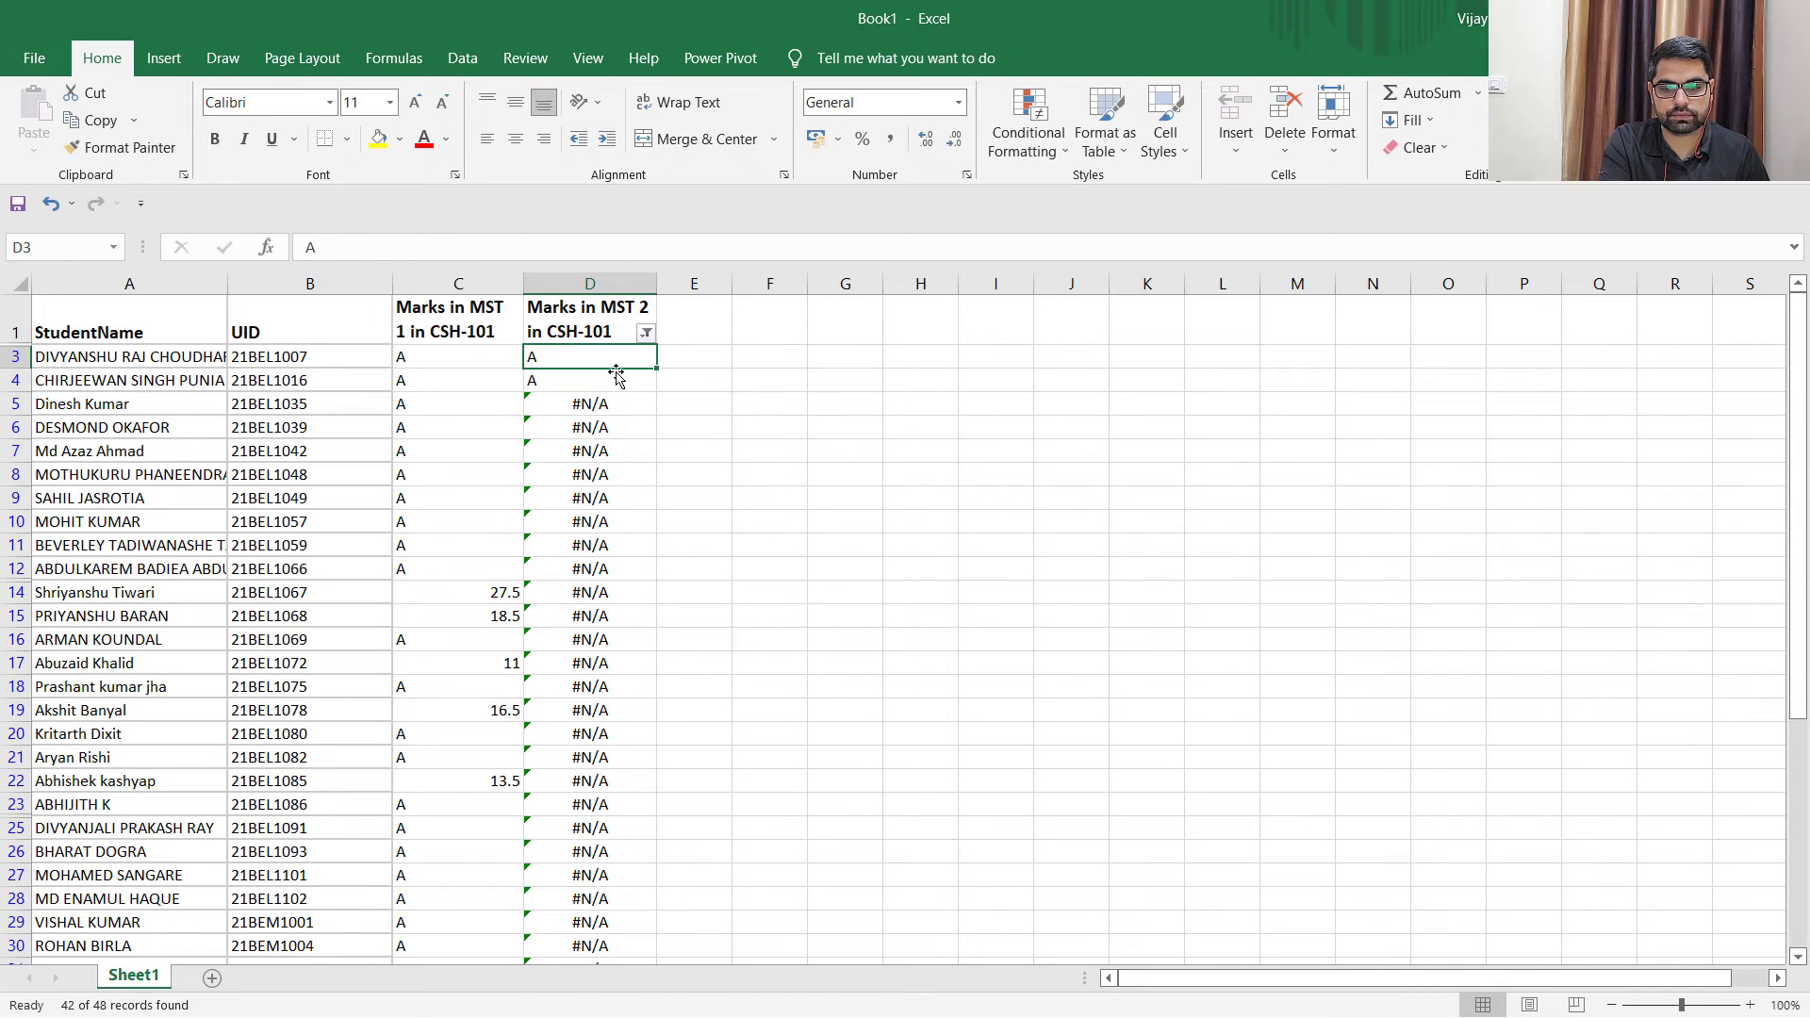
left_click(615, 379, "shift")
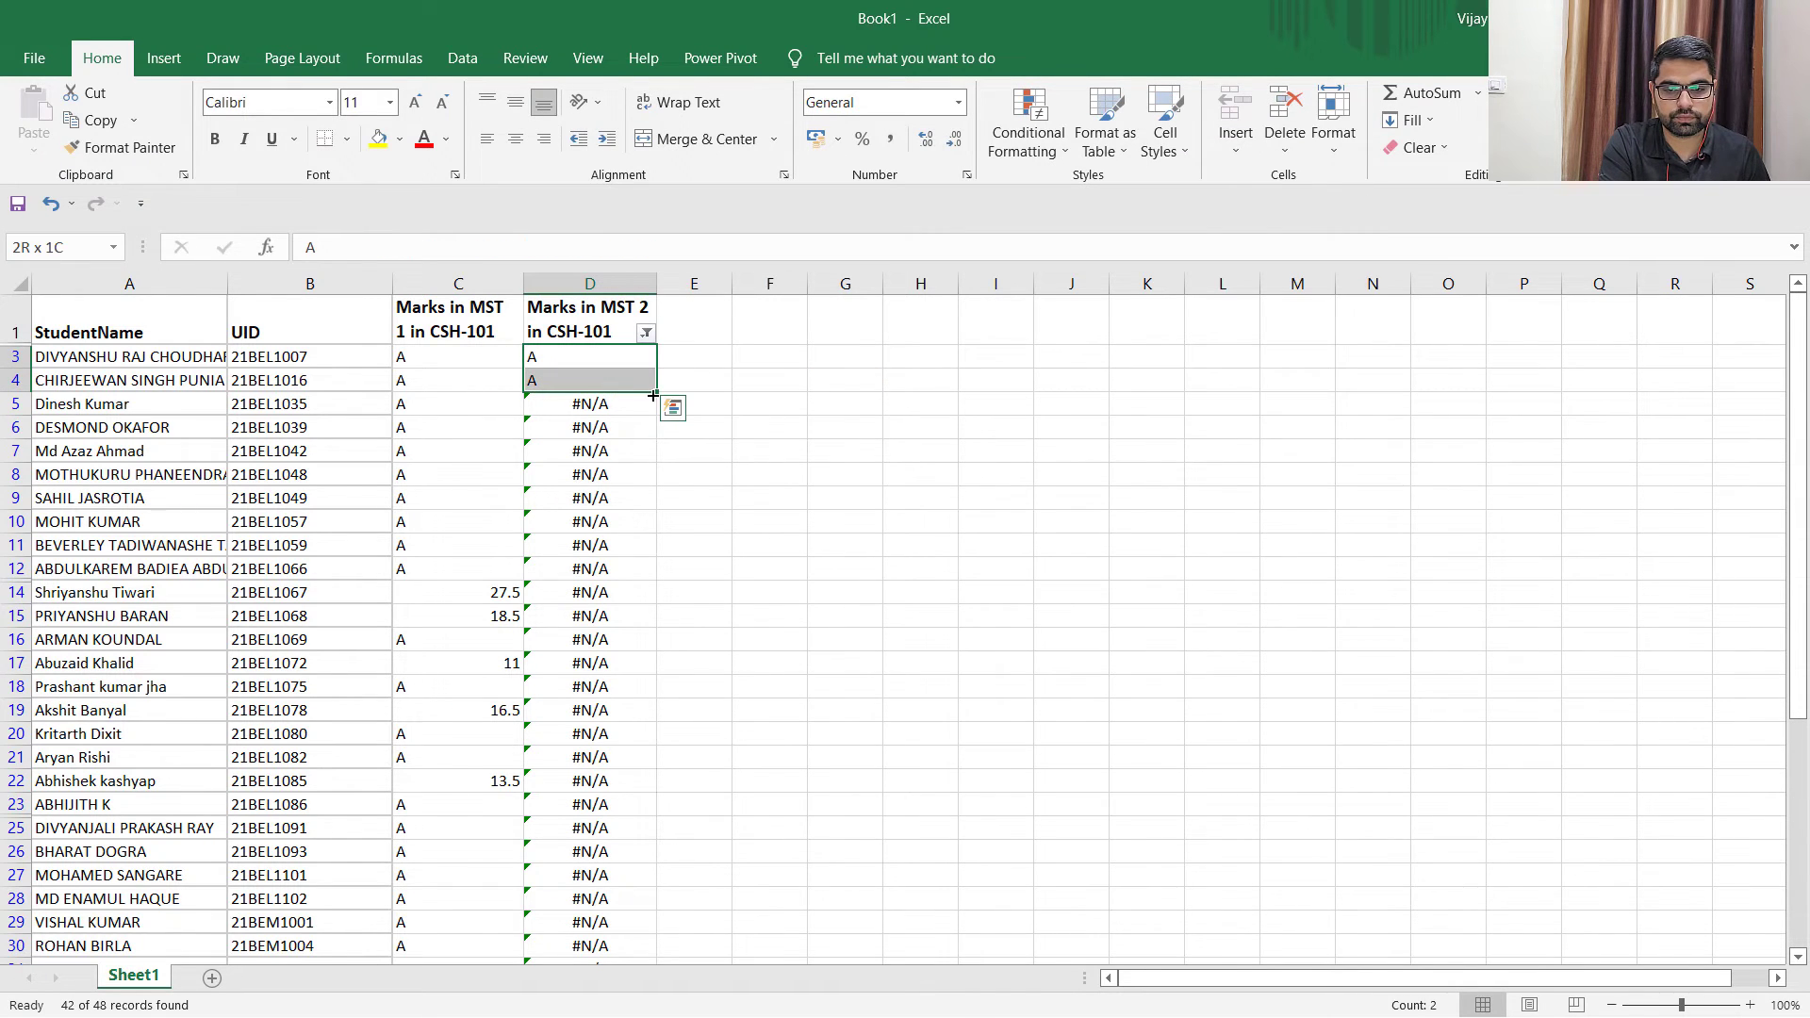
left_click_drag(654, 392, 635, 929)
left_click(768, 703)
scroll(659, 518, "up", 6)
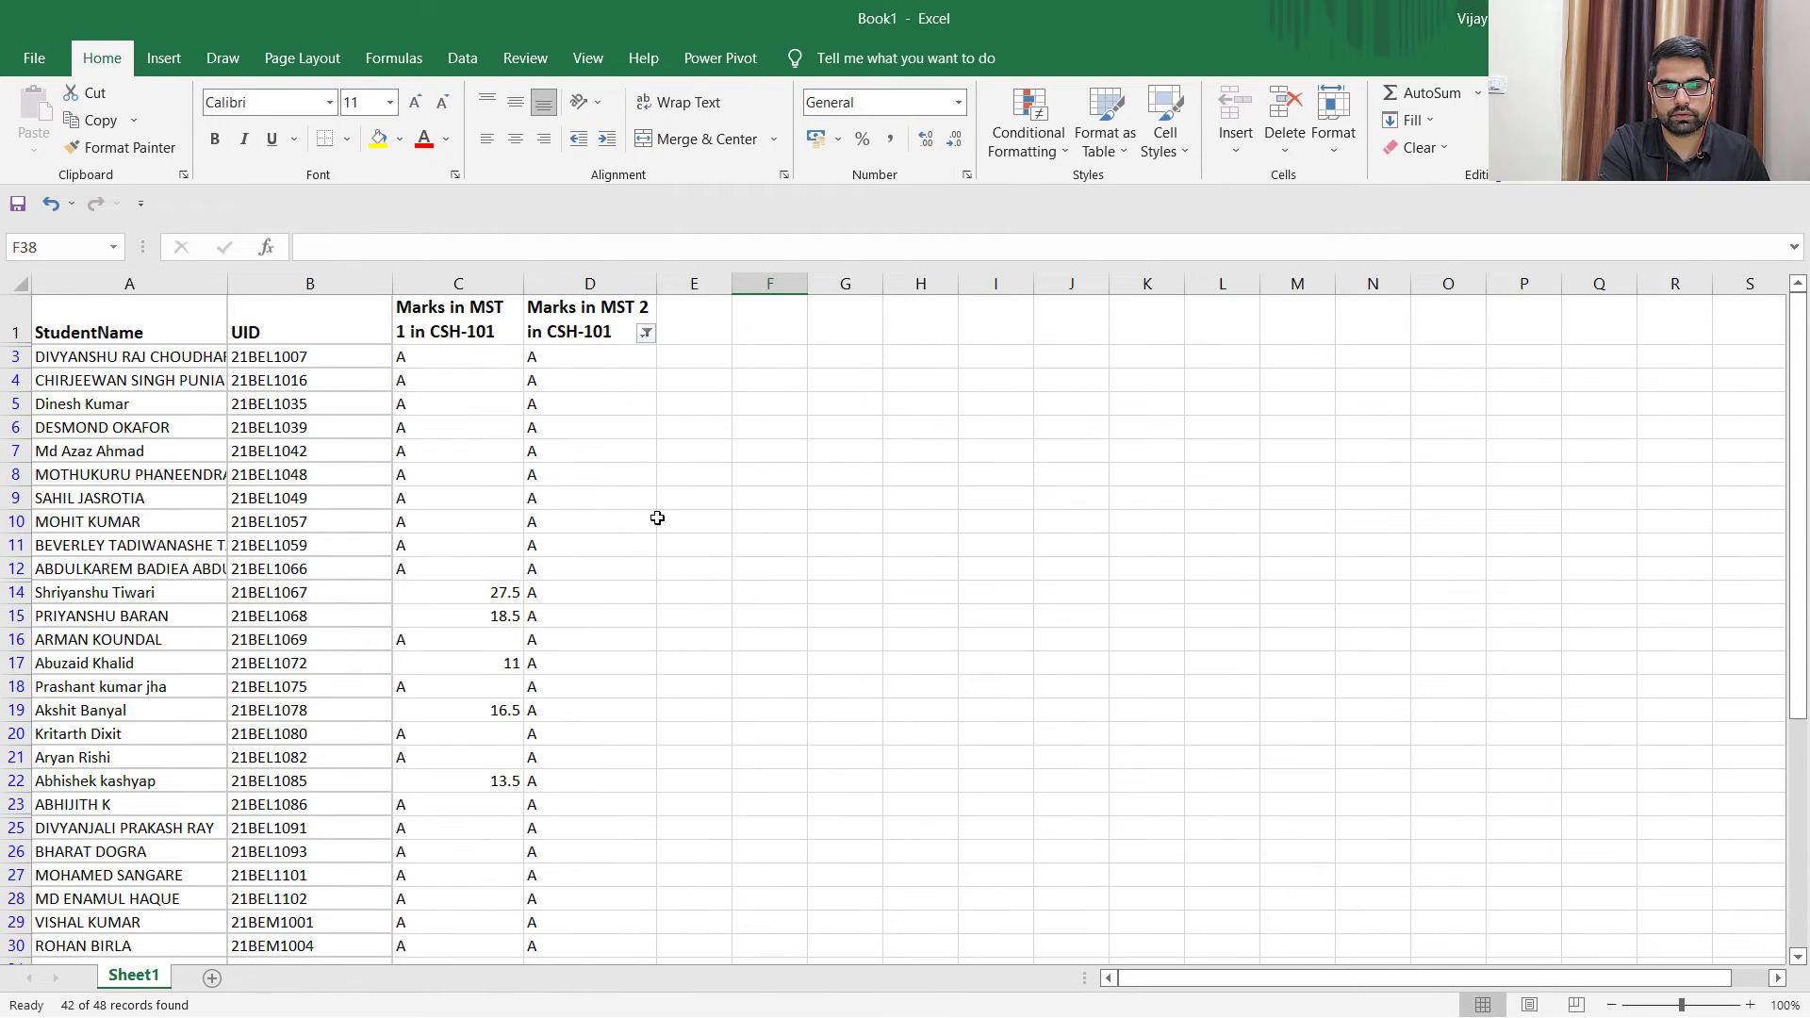
Remove the filter from the MST 2 column and review the marks of all students in both columns.
left_click(1523, 132)
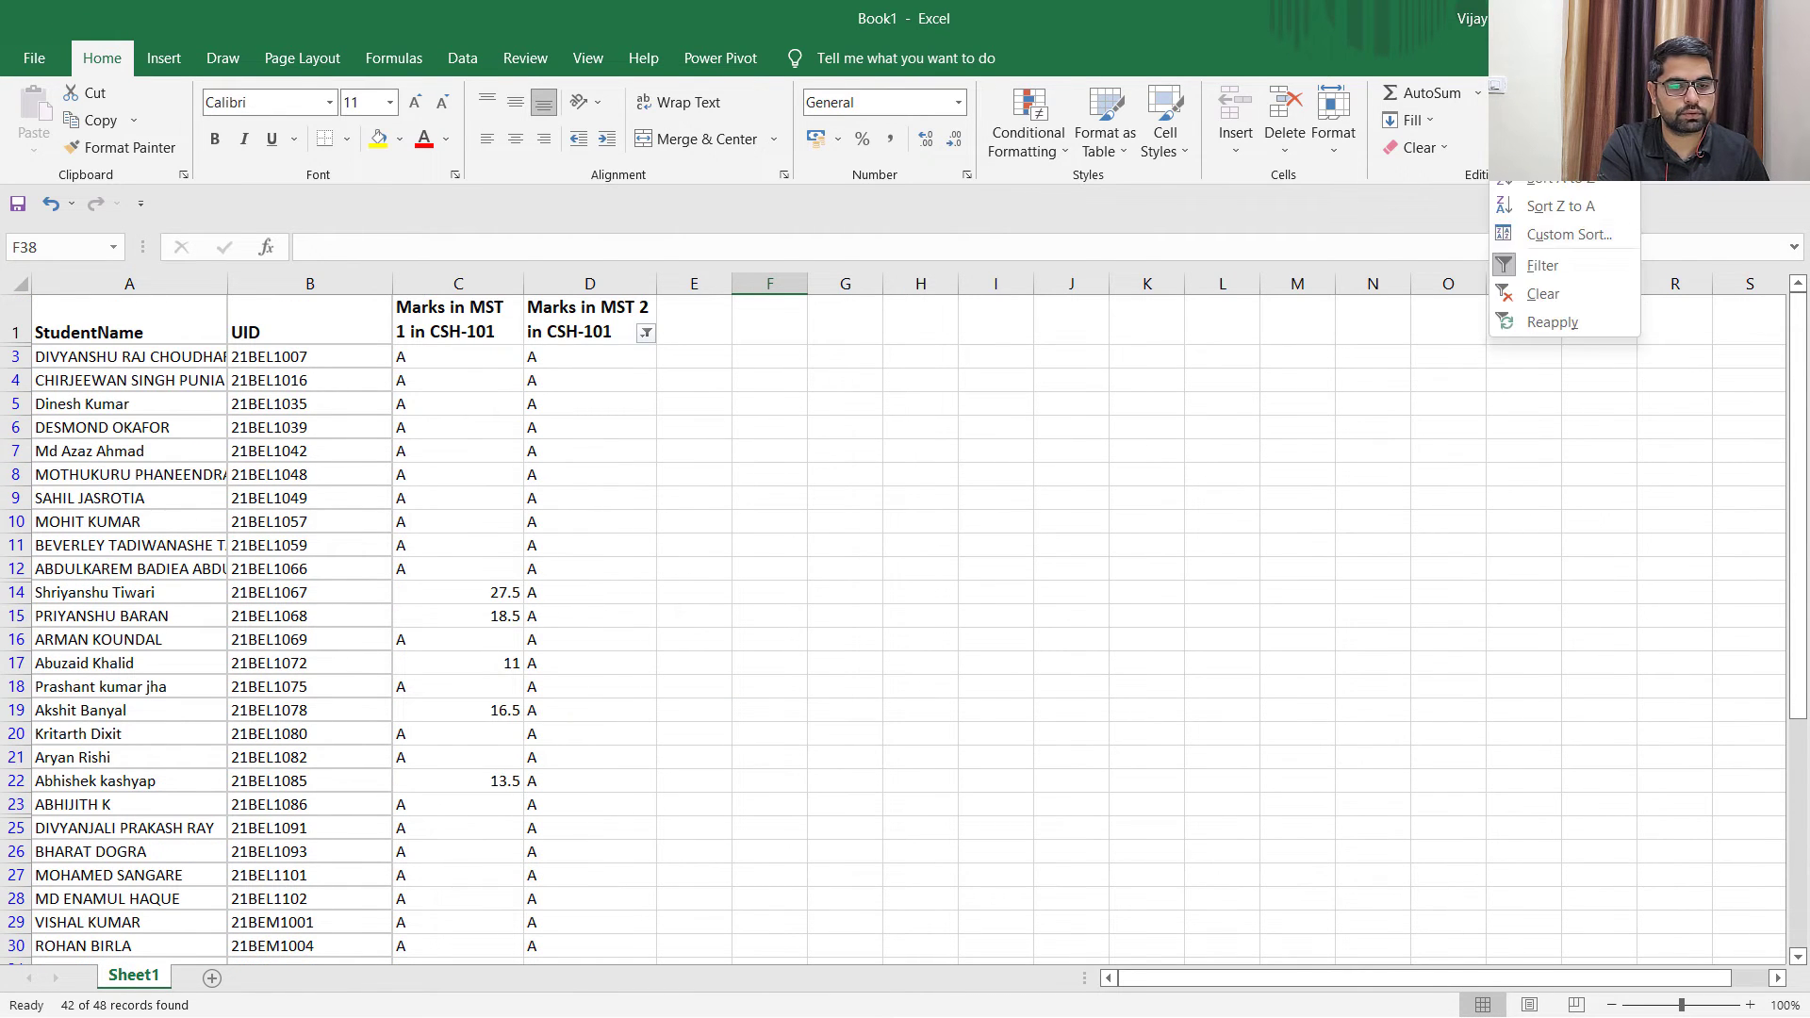
left_click(1517, 269)
left_click(702, 498)
scroll(627, 593, "down", 8)
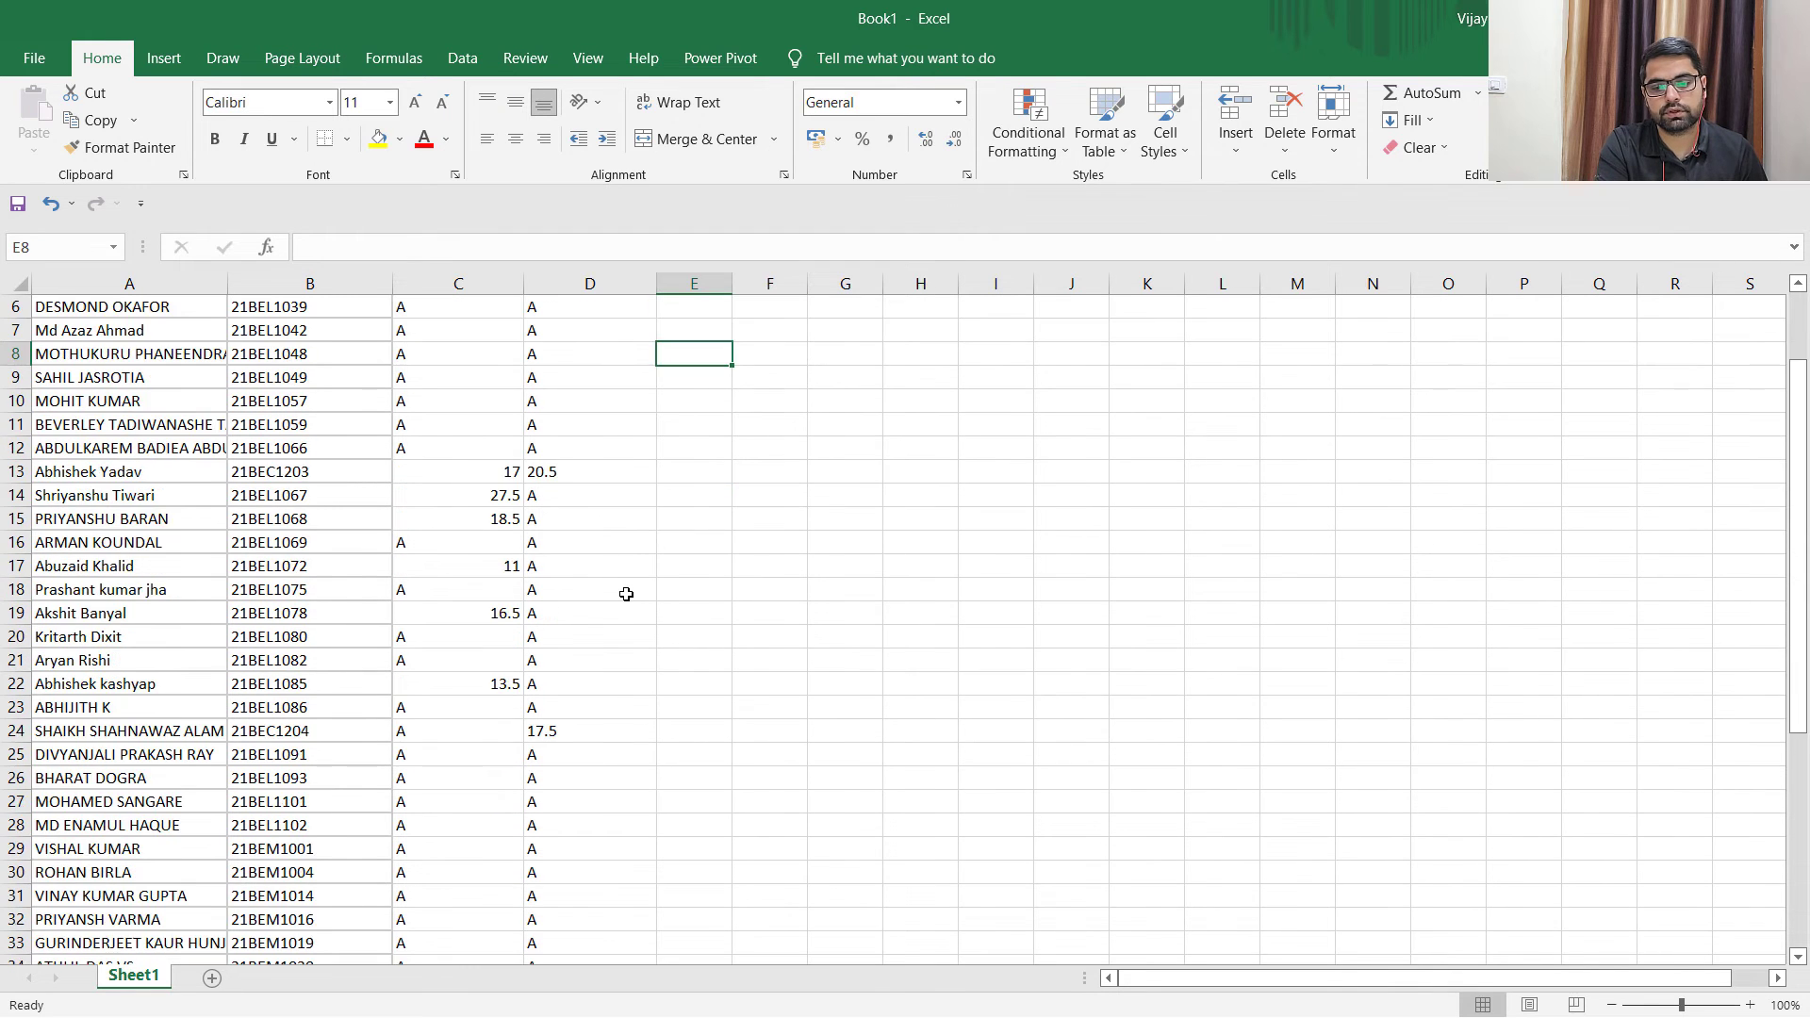
scroll(626, 594, "up", 3)
scroll(626, 594, "up", 5)
scroll(622, 585, "down", 5)
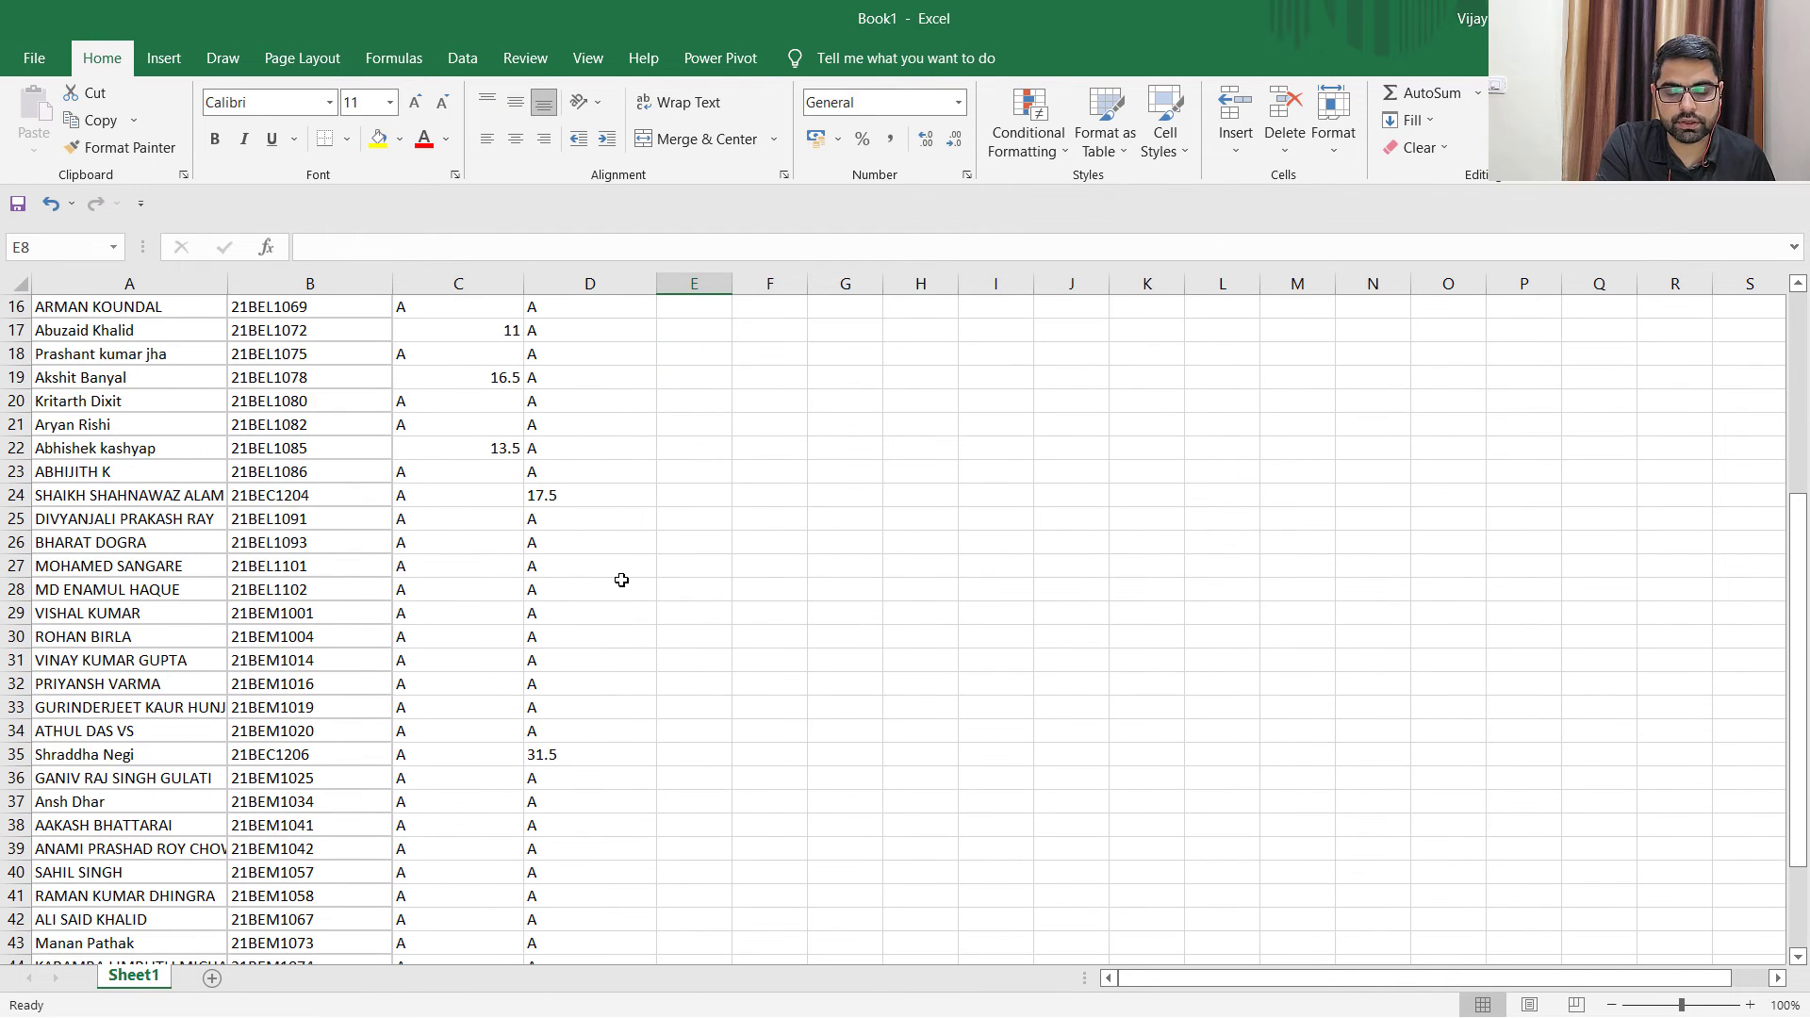
scroll(621, 580, "up", 2)
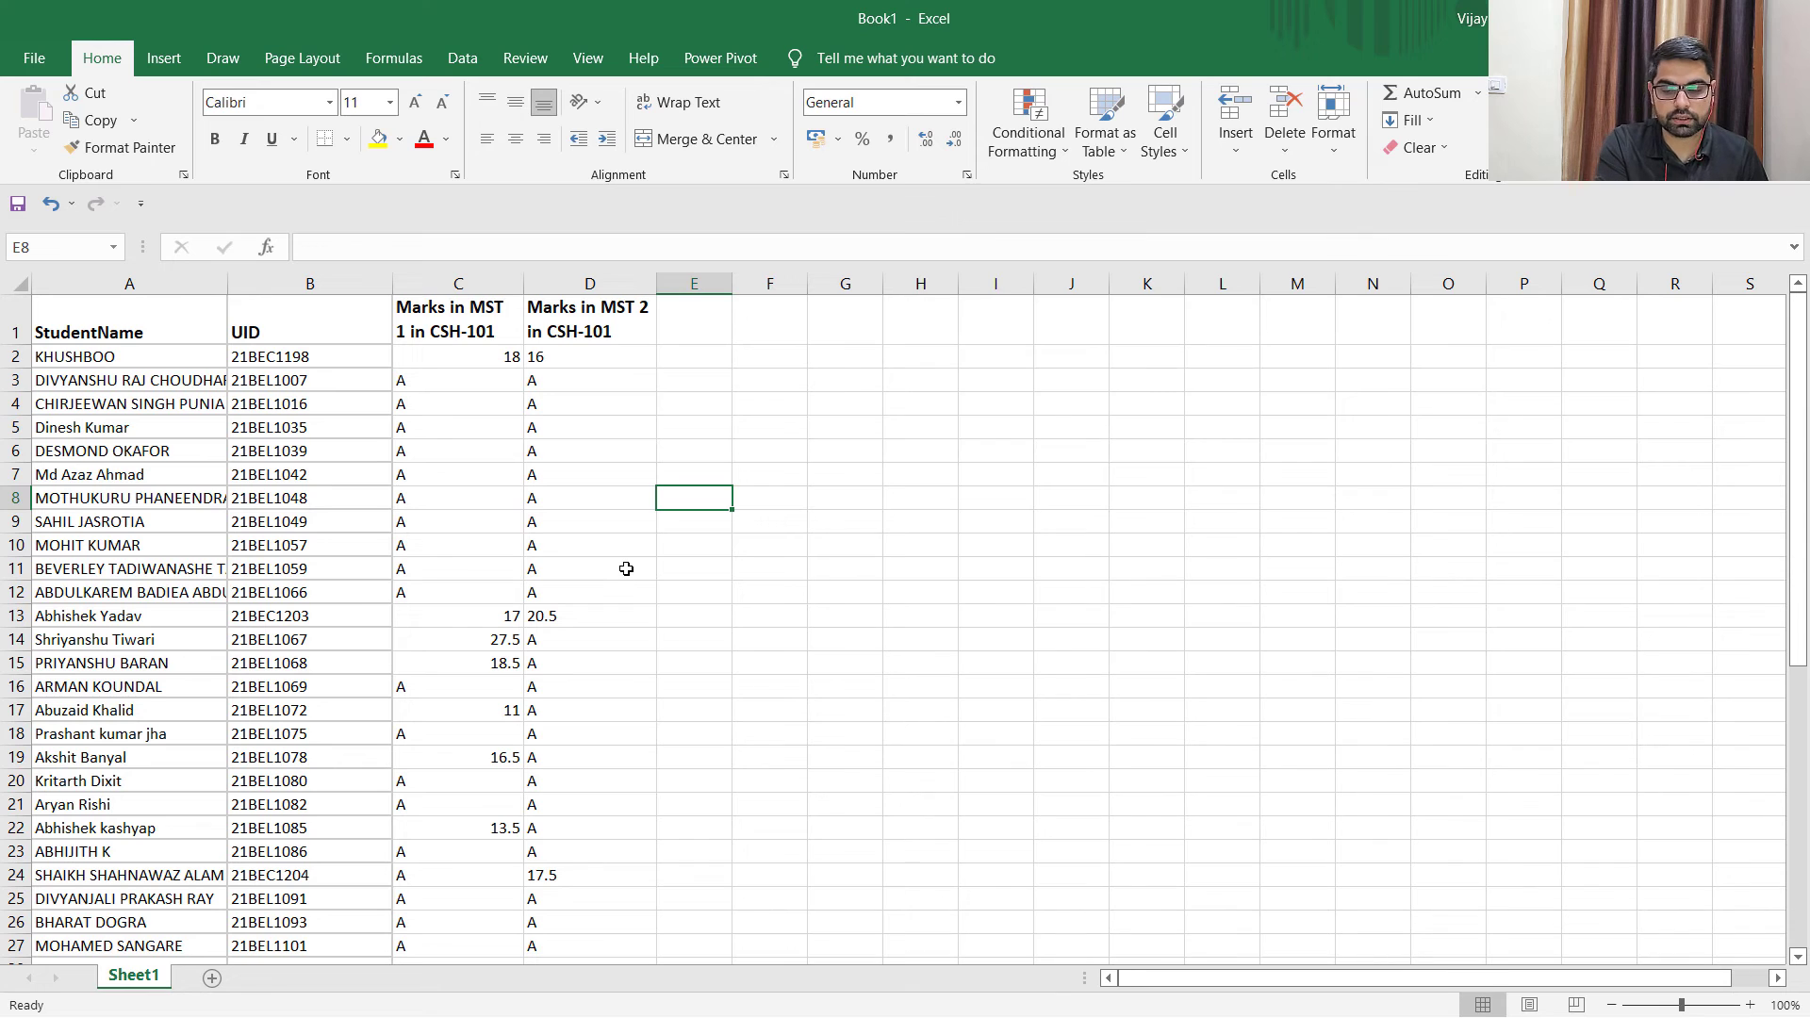